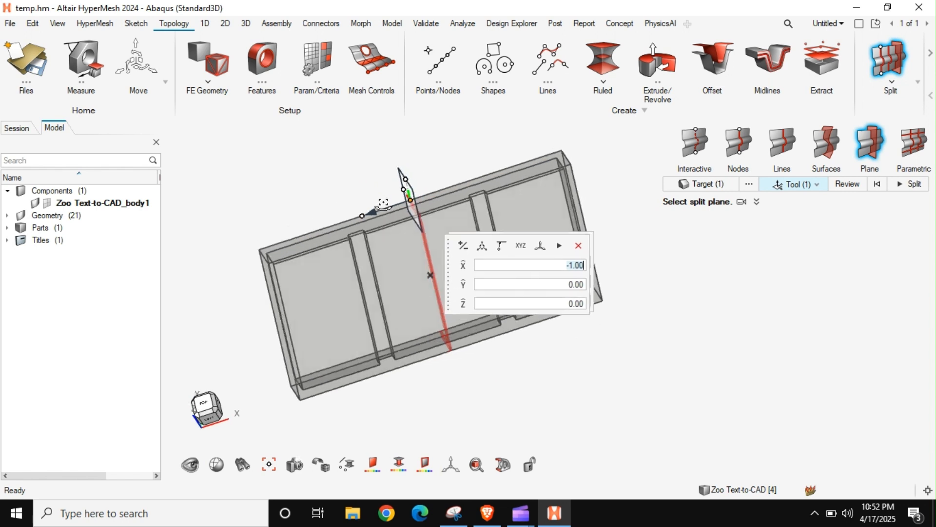
Step: Review and split the solid tray into two halves at mid-length with the defined plane, and leave the split tool
click(847, 184)
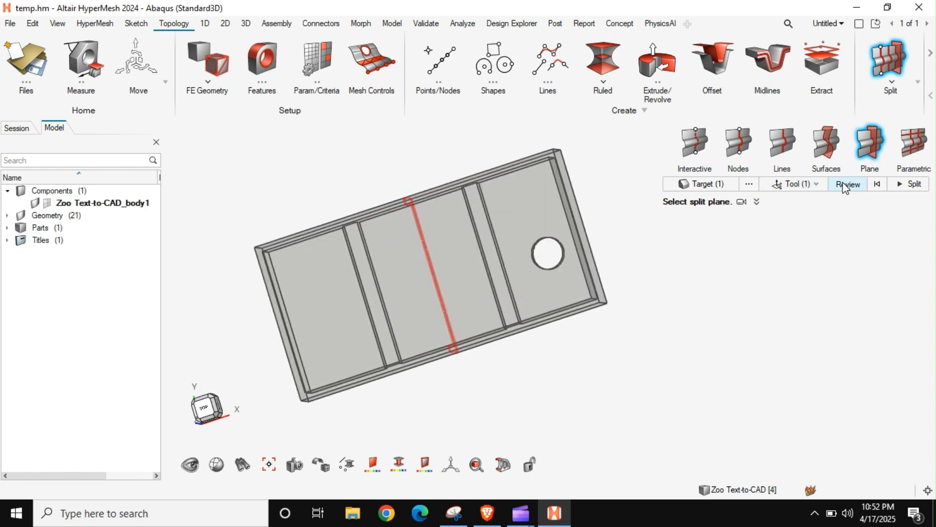
click(912, 184)
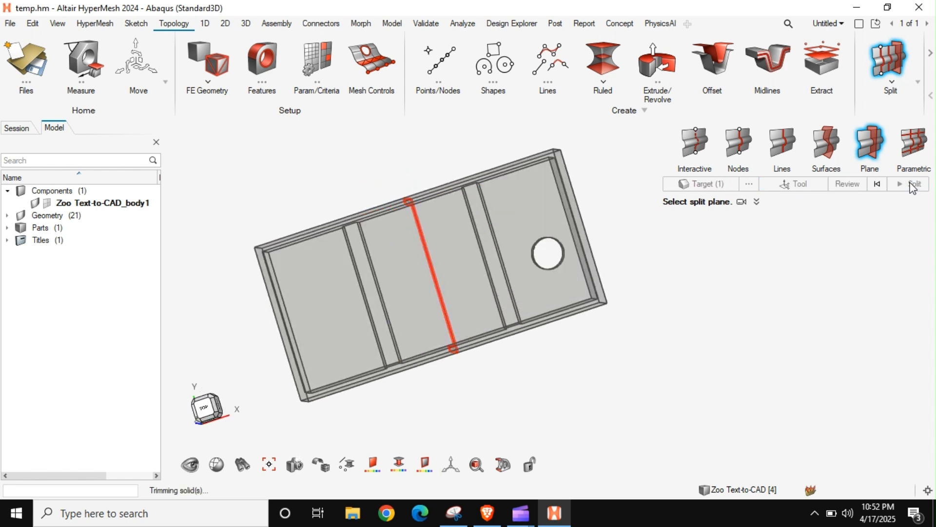
key(Escape)
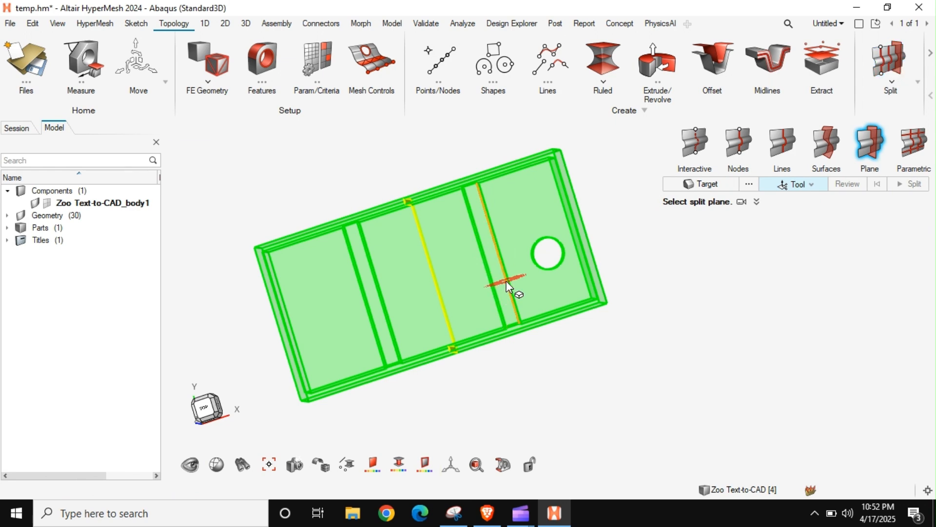
Step: Hide the half solid without the round hole so only the half with the hole stays displayed
middle_drag(468, 339, 422, 314)
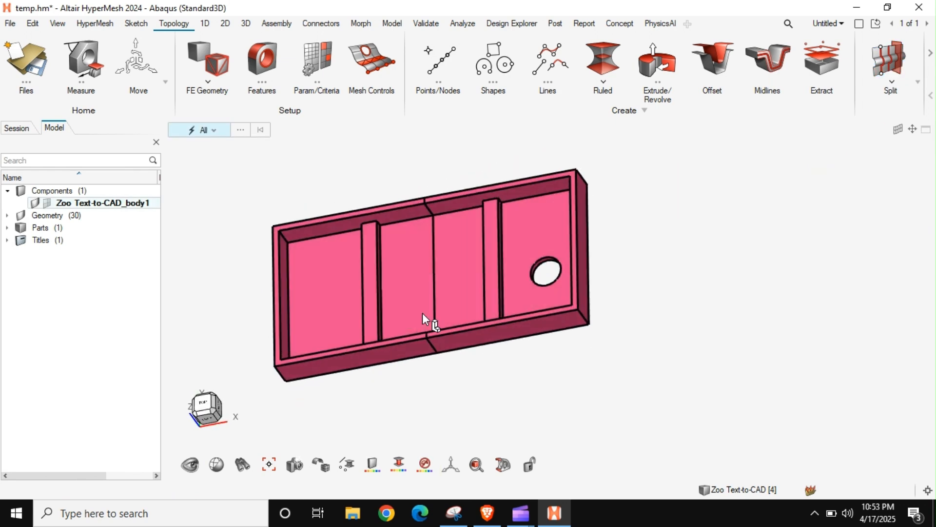
click(342, 288)
key(h)
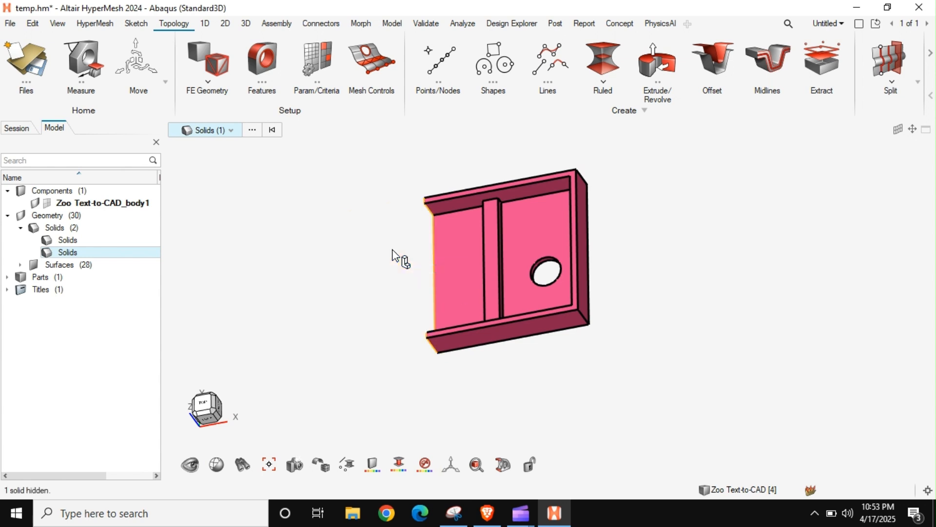
key(Escape)
key(Escape)
right_drag(501, 260, 443, 262)
middle_drag(443, 261, 490, 282)
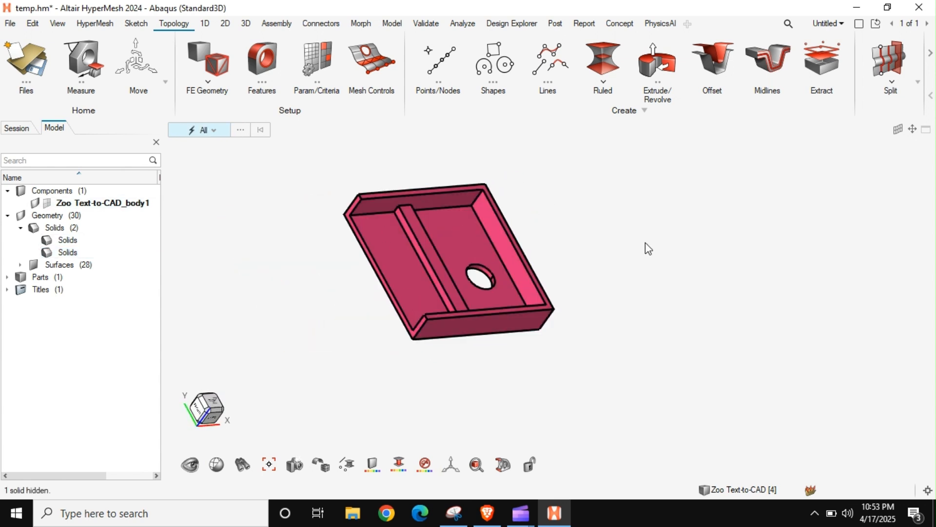
Step: Start an automatic midmesh with Solids as the source entity and select the displayed half solid
right_drag(576, 317, 612, 306)
scroll(530, 303, up, 3)
scroll(530, 302, down, 2)
scroll(530, 302, down, 2)
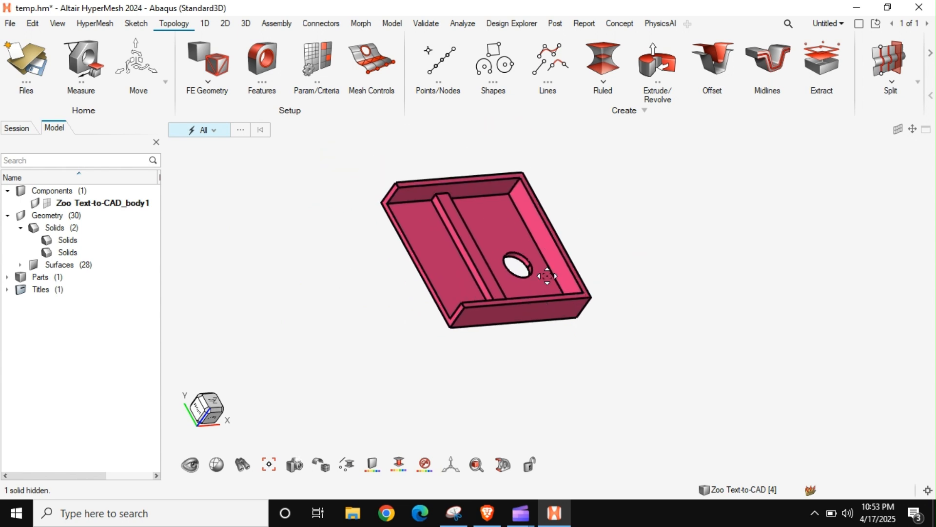
right_drag(567, 220, 541, 248)
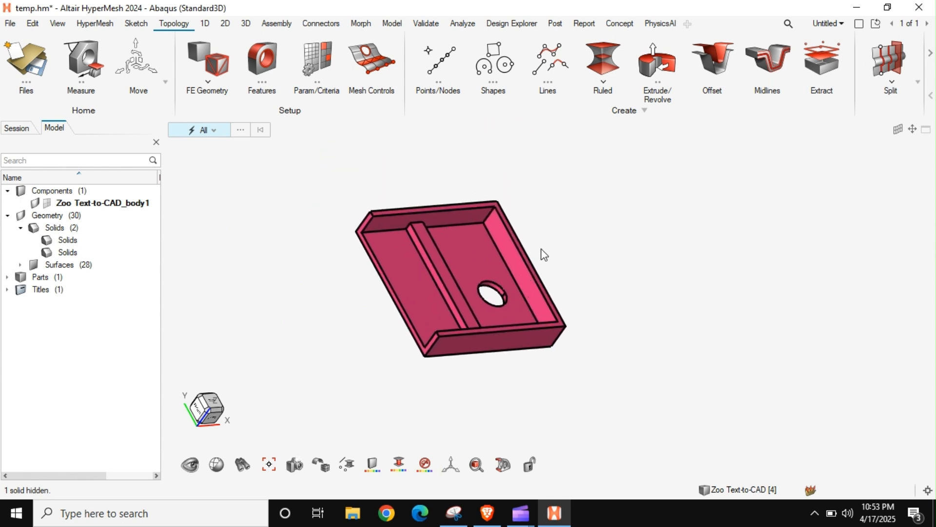
click(225, 24)
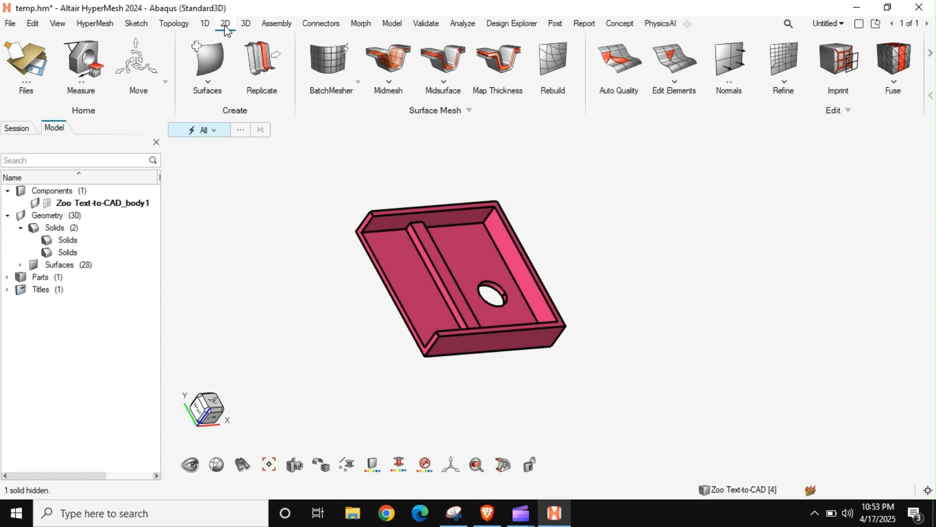
click(390, 60)
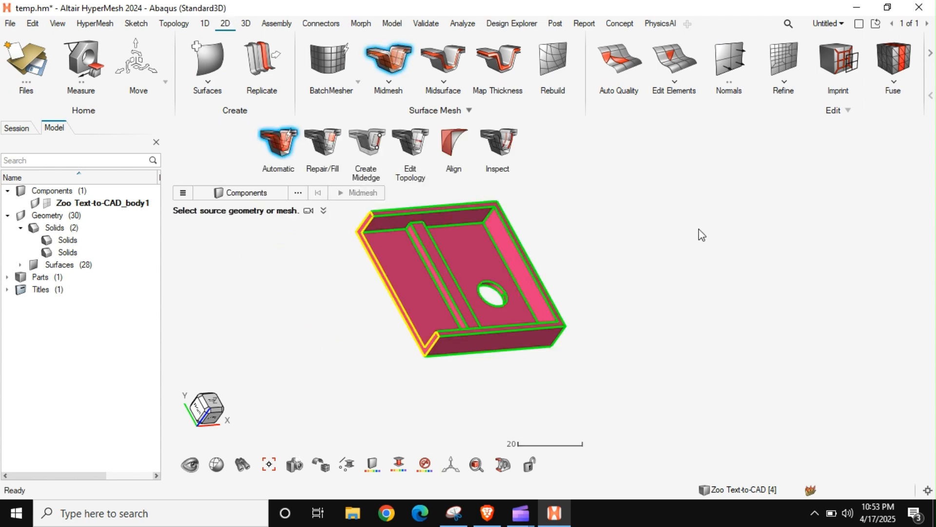
click(225, 194)
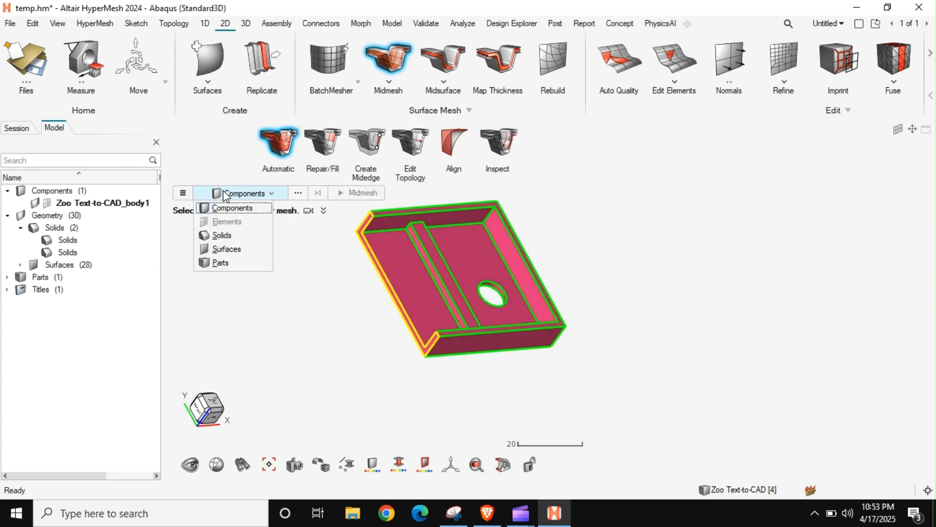
click(221, 236)
click(492, 334)
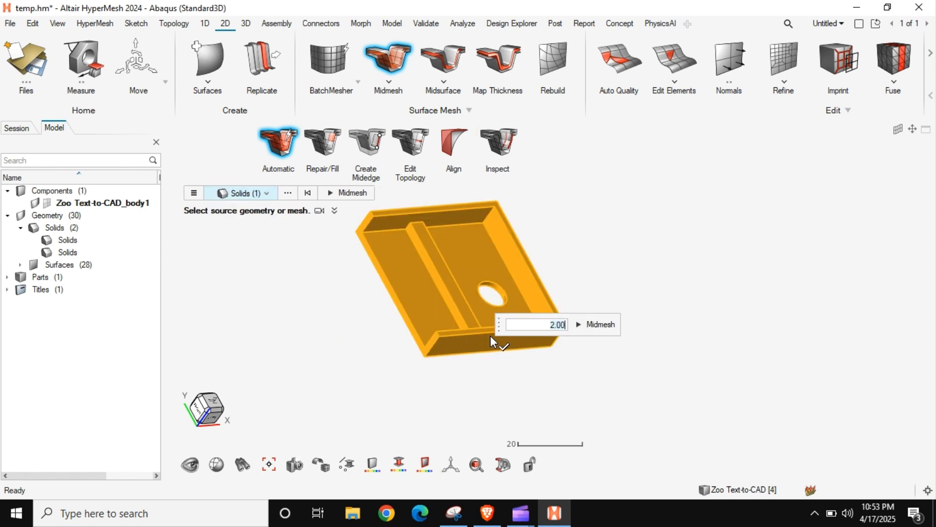
double_click(547, 326)
Step: Set the 2D criteria to the Abaqus method, target element size 2 and shortest edge for minimum size, and generate the midmesh
click(194, 193)
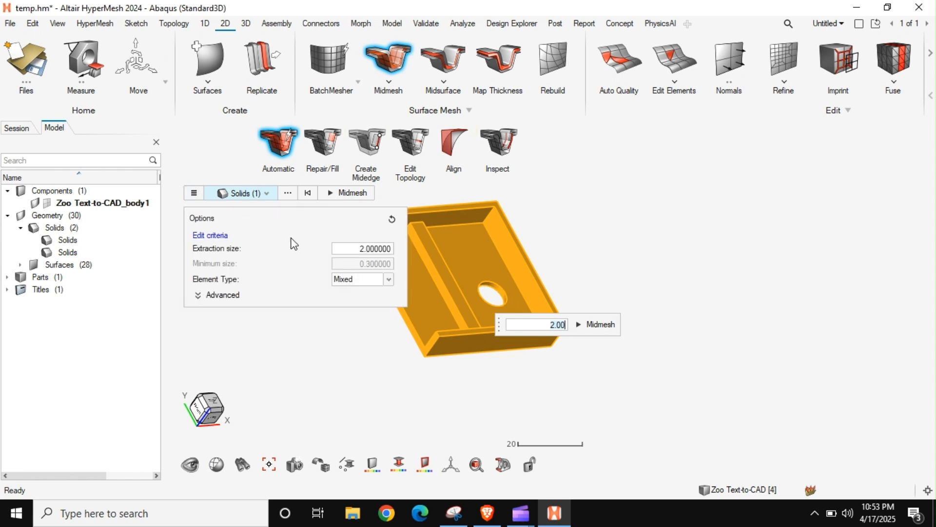
click(222, 236)
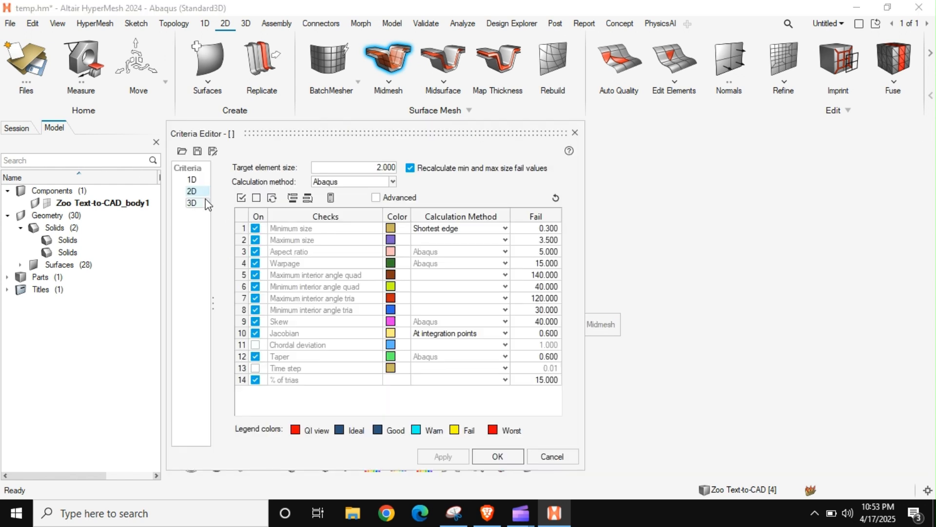
click(347, 182)
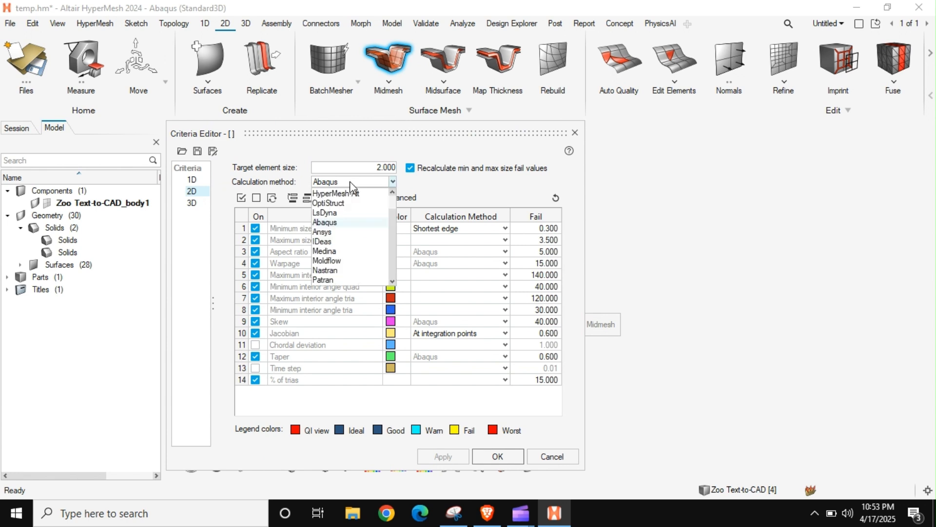
click(336, 223)
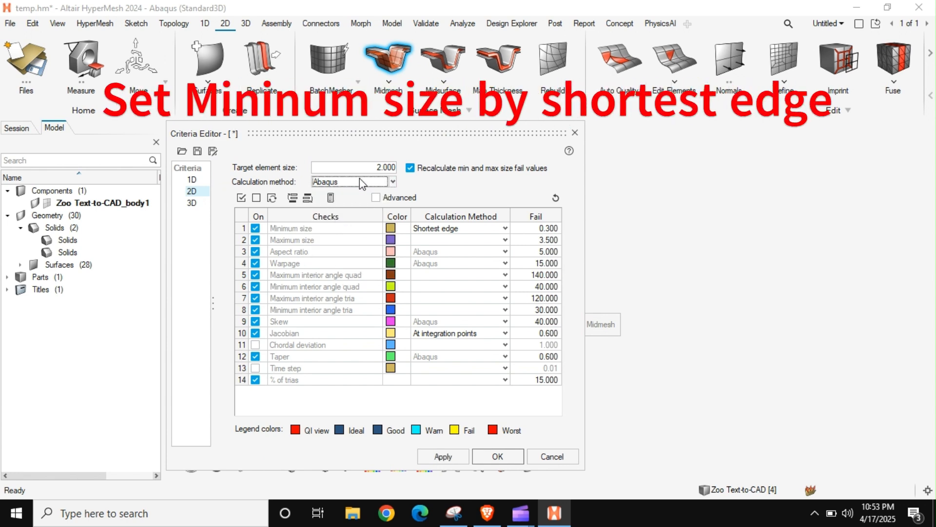
click(371, 170)
click(445, 228)
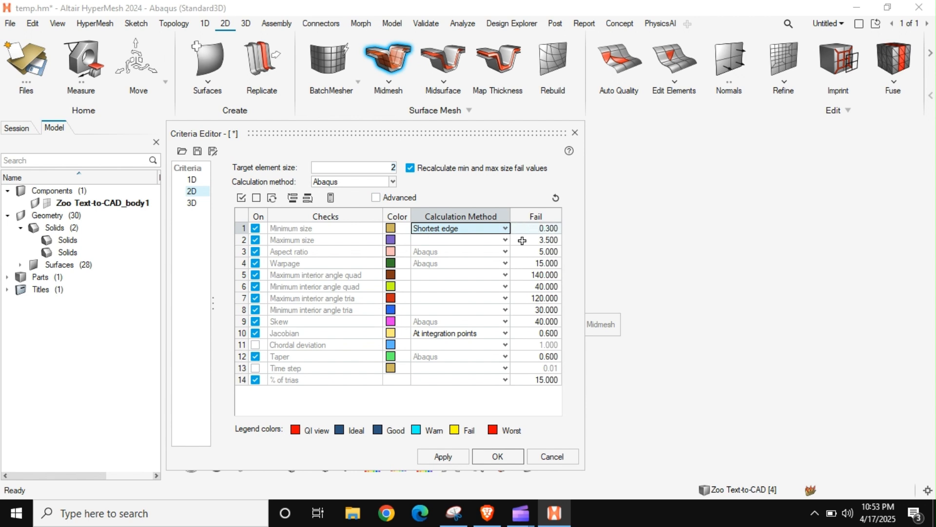
click(507, 457)
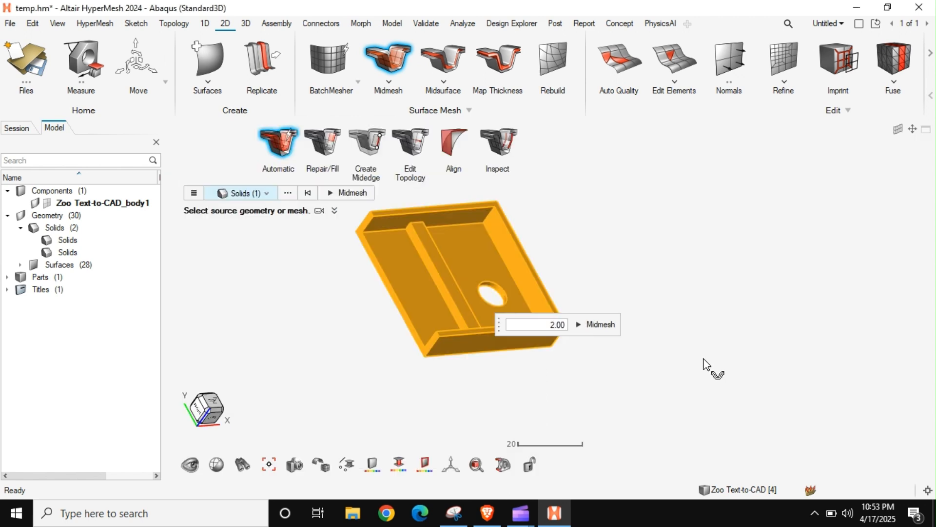
click(596, 325)
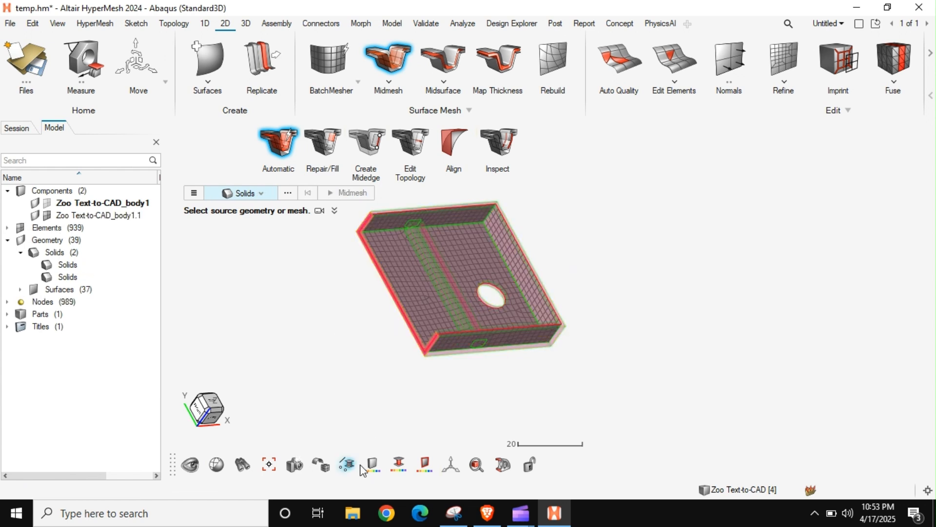
Step: Compare the midmesh with the source geometry, hide the geometry of component Zoo Text-to-CAD_body1 and exit the midmesh tool
click(39, 202)
click(39, 202)
middle_drag(382, 331, 440, 319)
scroll(472, 405, up, 5)
middle_drag(256, 324, 453, 371)
scroll(453, 370, down, 8)
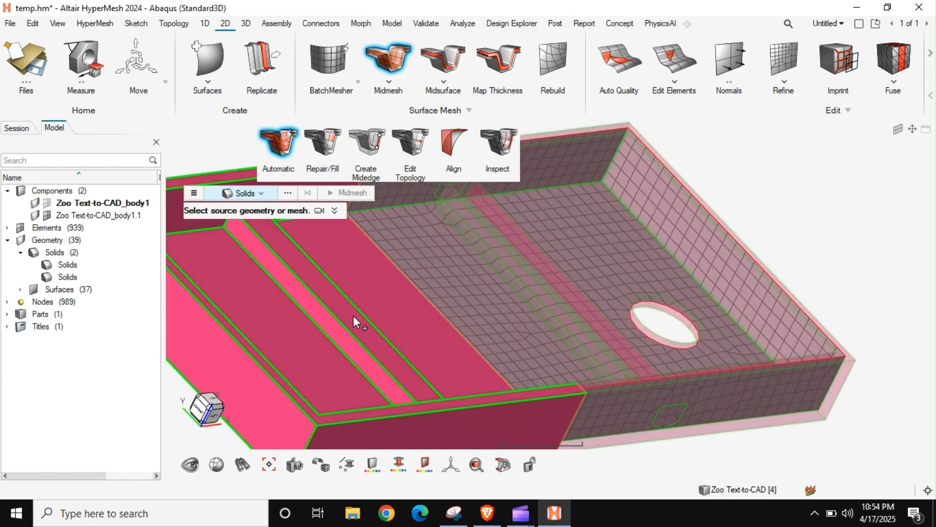
click(306, 269)
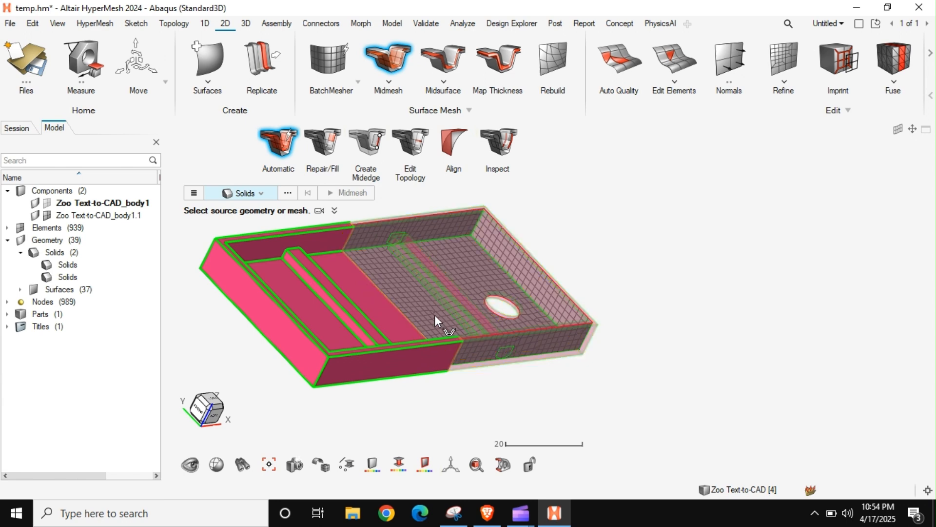
click(34, 203)
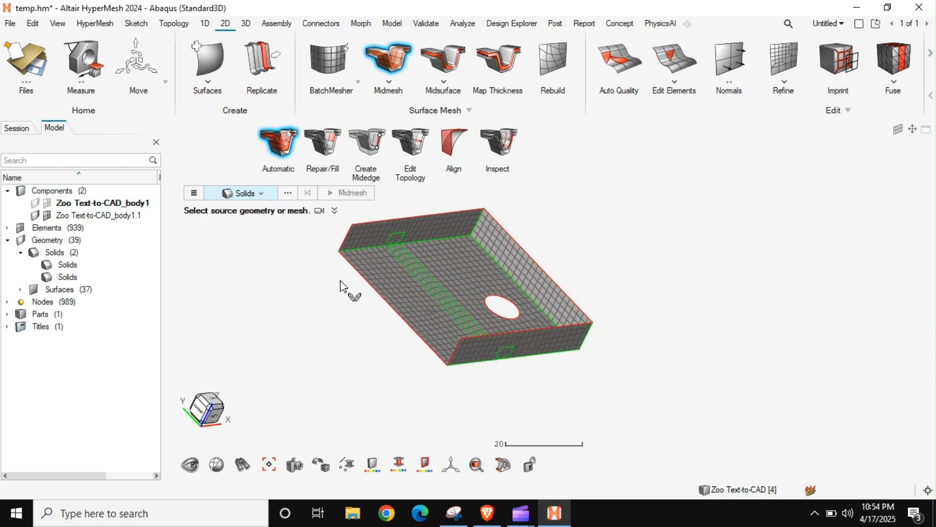
ctrl+right_drag(345, 286, 357, 328)
key(Escape)
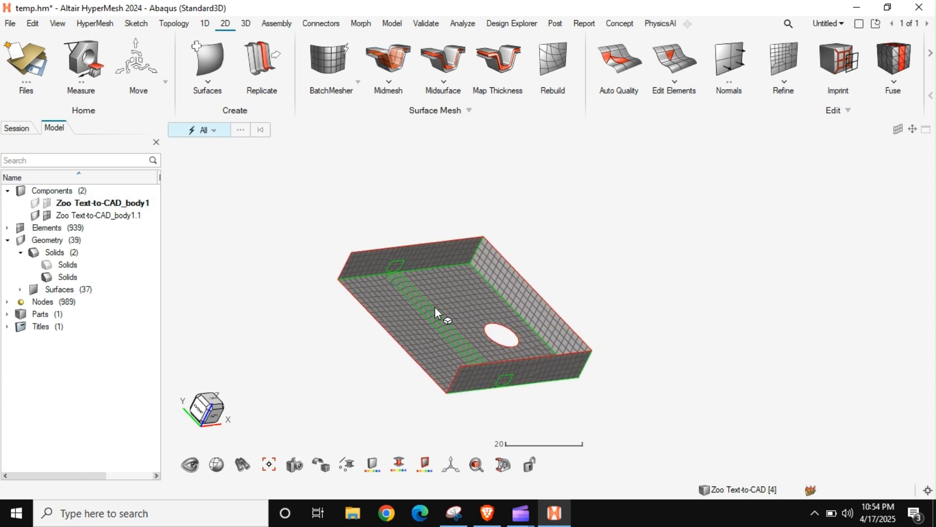
Step: Remove the rib-footprint split lines from the far side wall of the midmesh with the interactive split tool
ctrl+drag(437, 341, 412, 326)
middle_drag(412, 327, 414, 288)
scroll(418, 277, up, 2)
scroll(418, 283, down, 2)
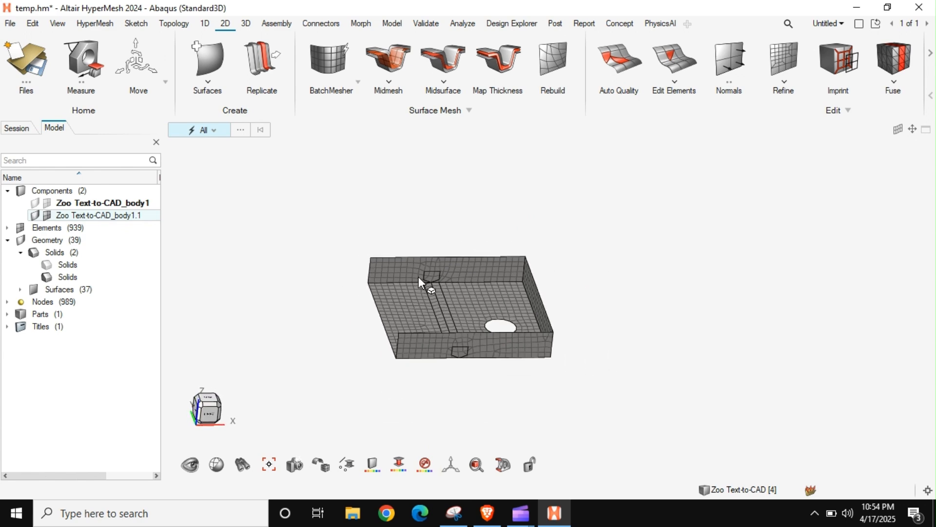
key(F11)
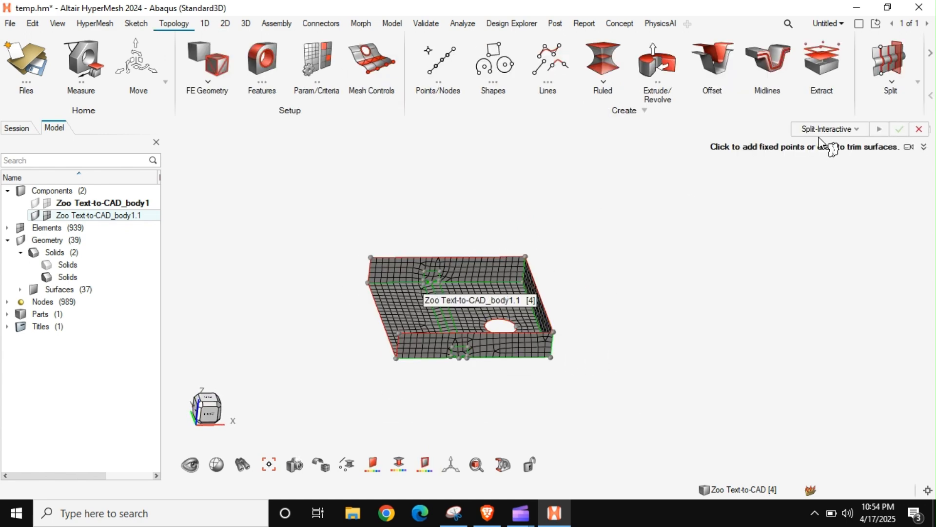
click(827, 129)
click(829, 143)
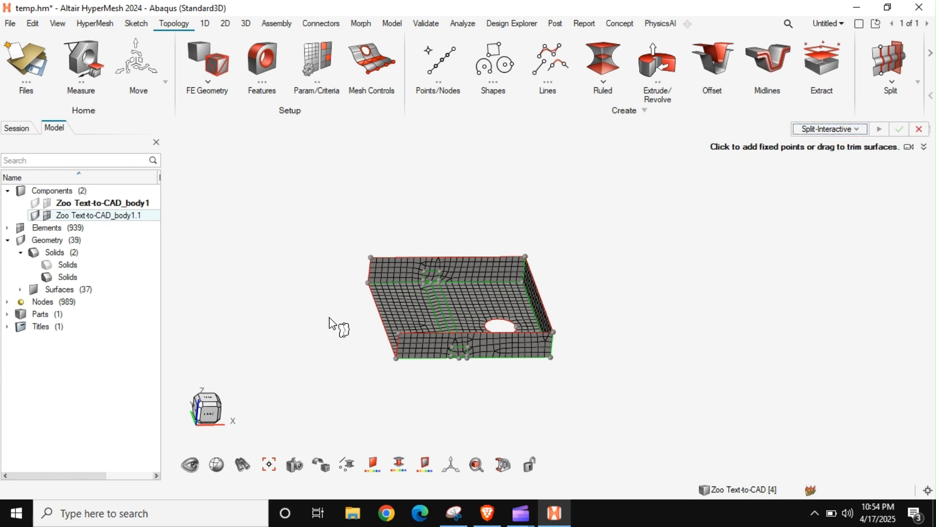
scroll(434, 270, up, 5)
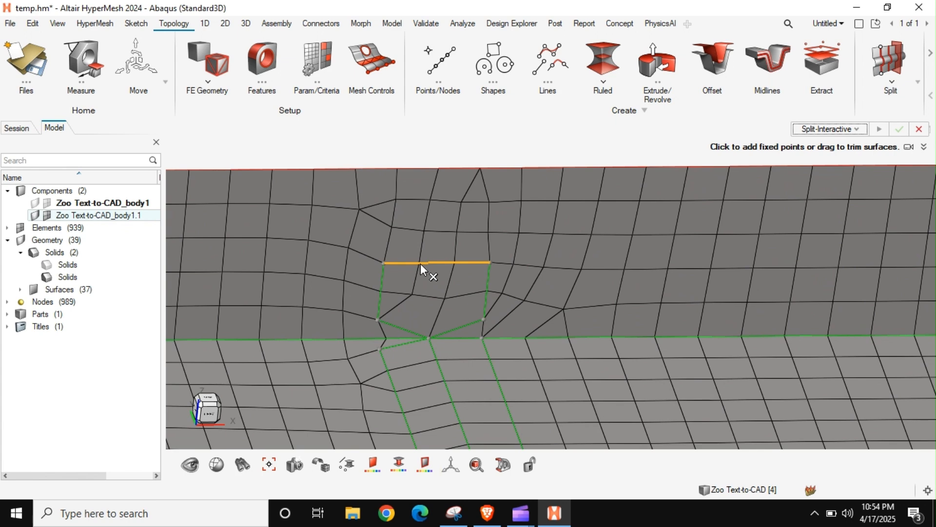
click(421, 263)
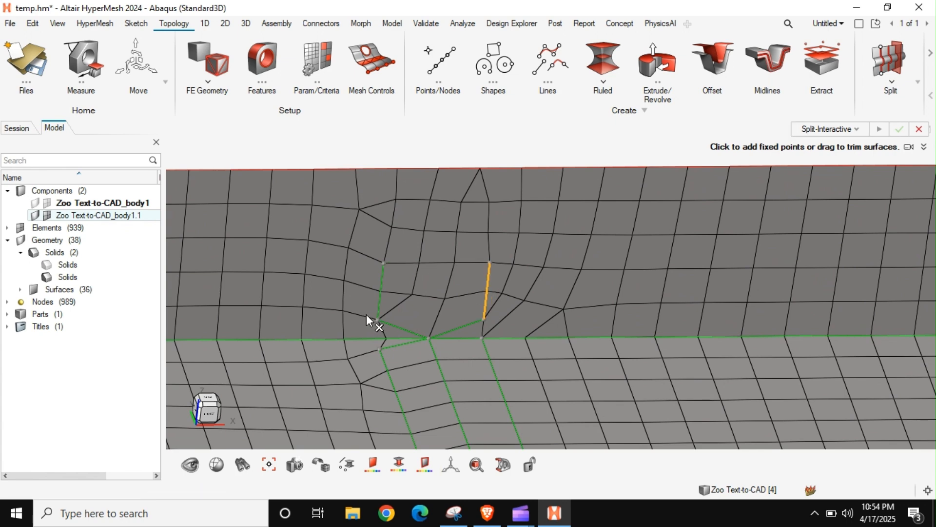
click(402, 329)
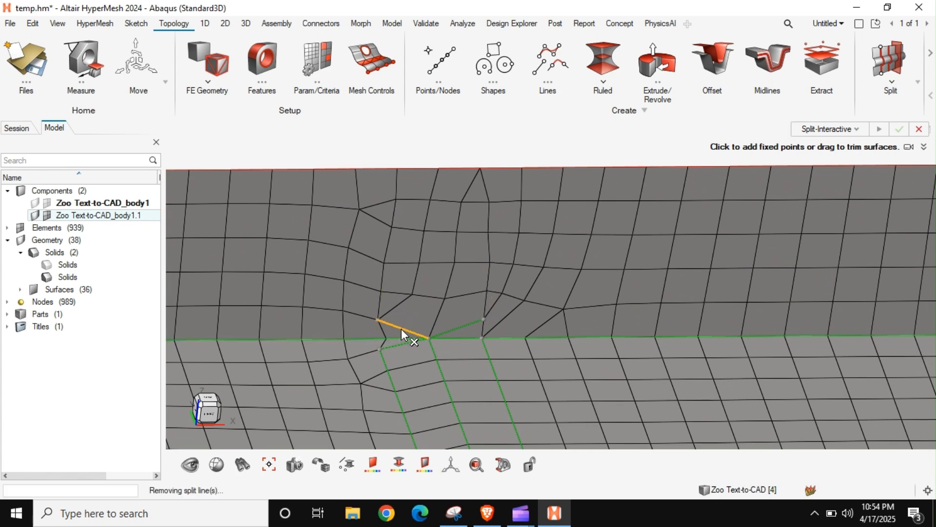
click(451, 334)
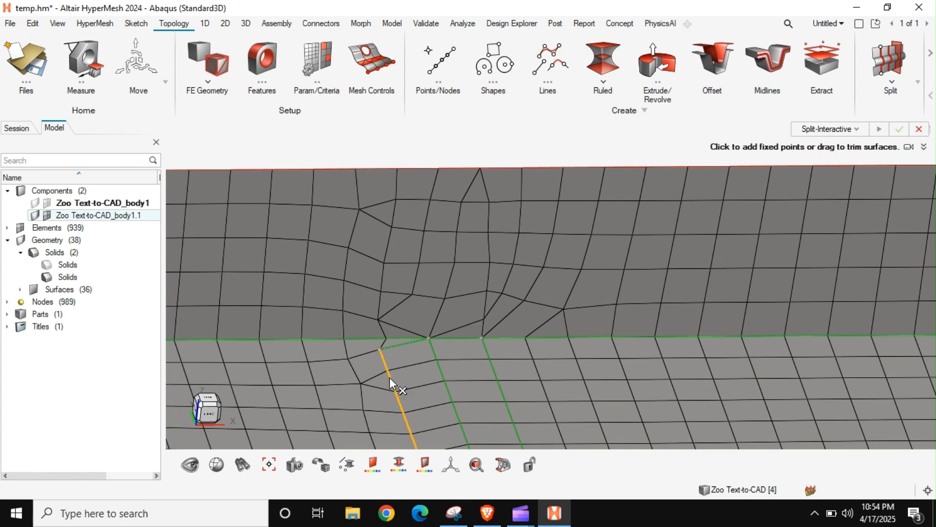
Step: Remove the two outer rib lines on the floor and the short slanted line next to the far wall
click(390, 378)
click(492, 367)
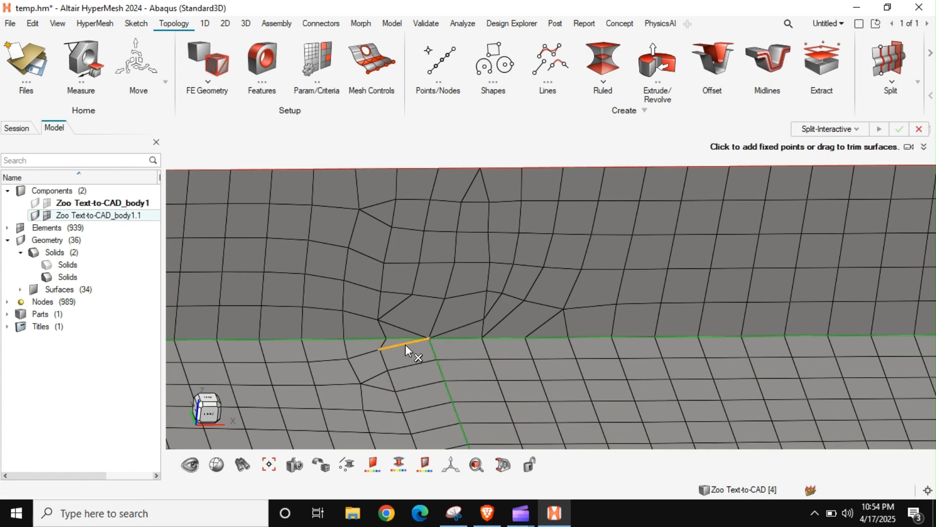
click(405, 344)
Step: Remove the rib-footprint split lines and both short slanted lines from the near side wall of the midmesh
scroll(471, 356, down, 5)
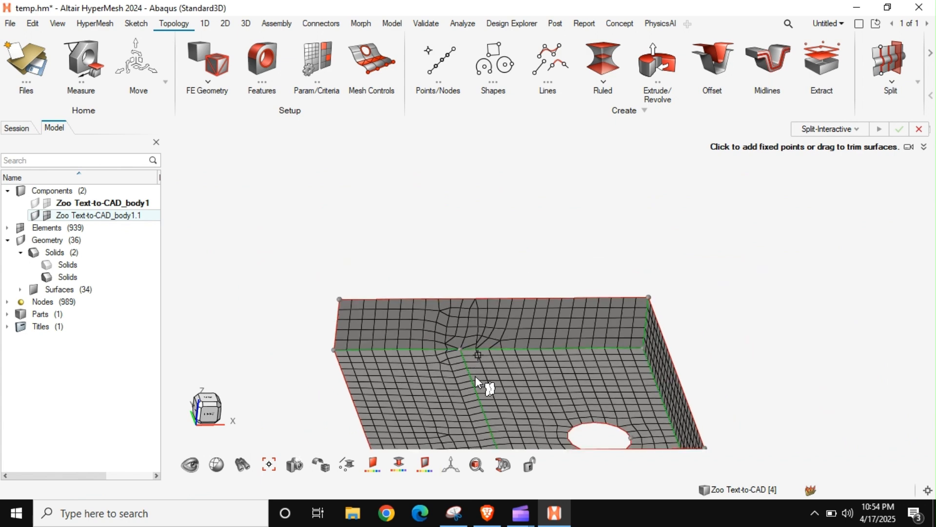
scroll(487, 382, up, 8)
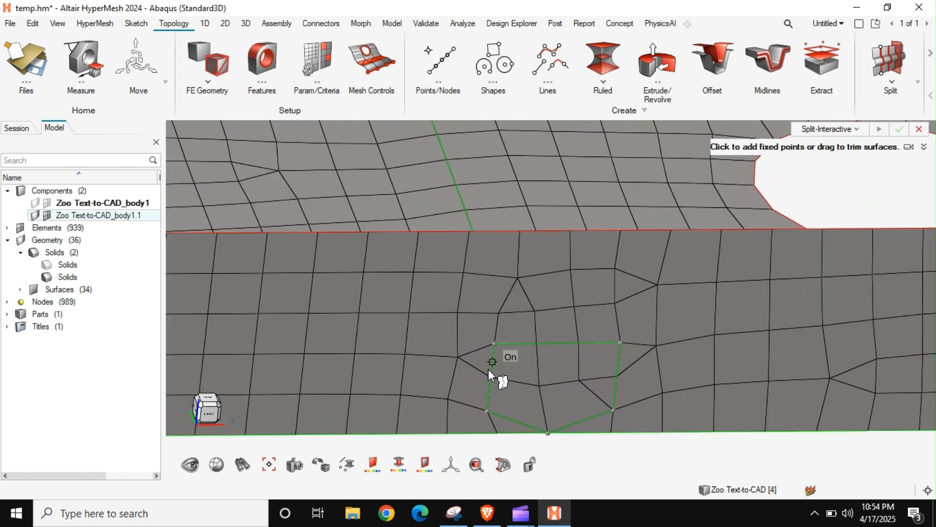
click(489, 369)
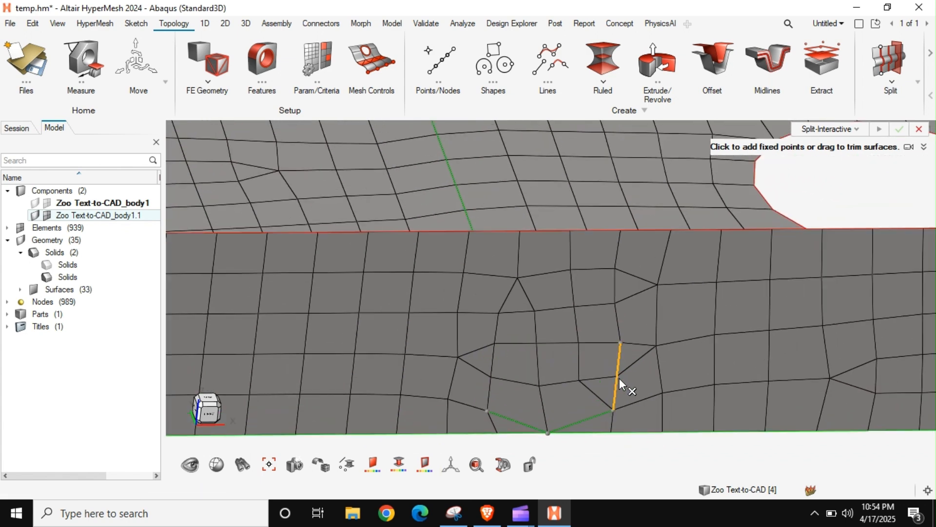
click(598, 415)
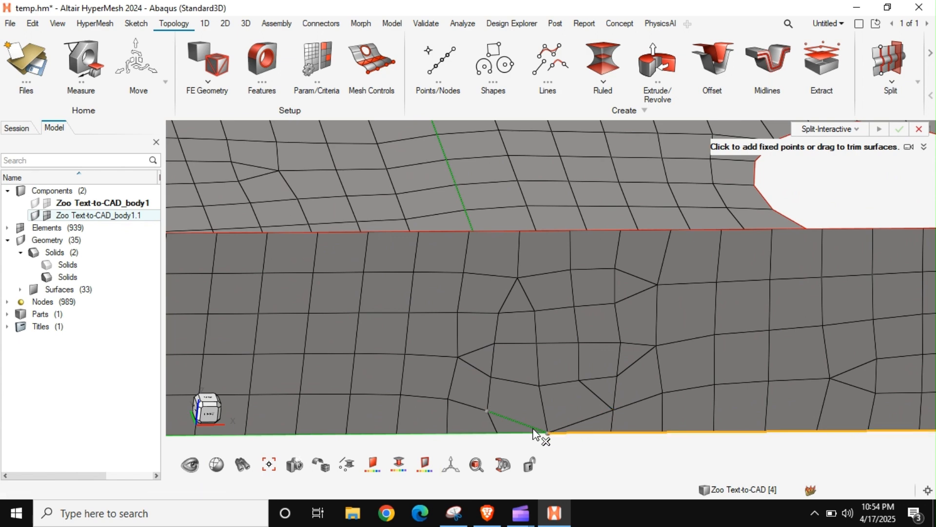
scroll(552, 368, down, 4)
middle_drag(554, 372, 547, 451)
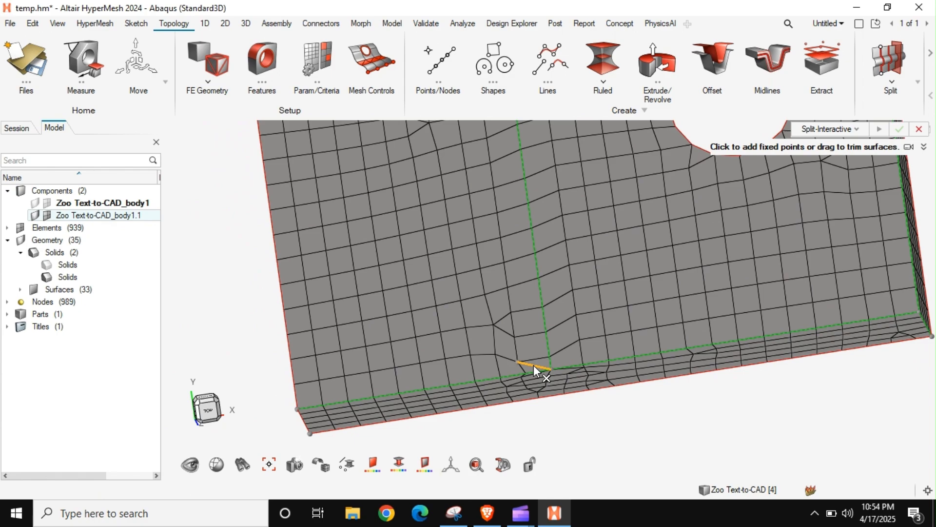
middle_drag(558, 365, 650, 293)
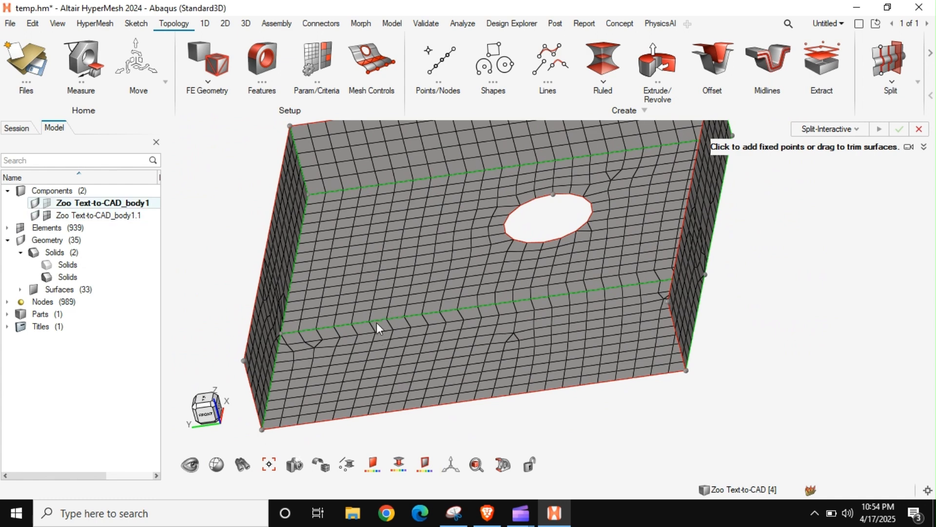
key(Escape)
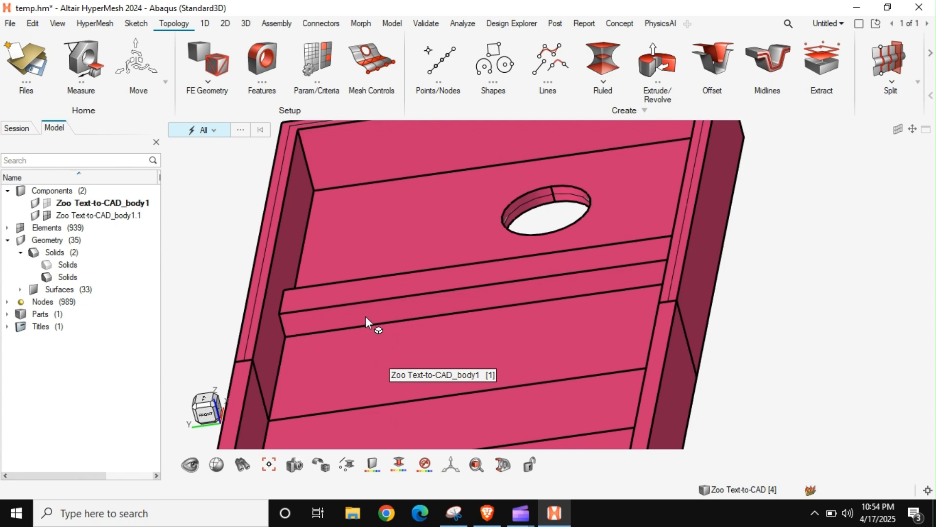
Step: With the source geometry of component Zoo Text-to-CAD_body1 shown, create free nodes at the two top corners of the rib's end
middle_drag(365, 316, 343, 336)
middle_drag(411, 323, 448, 359)
scroll(447, 360, down, 5)
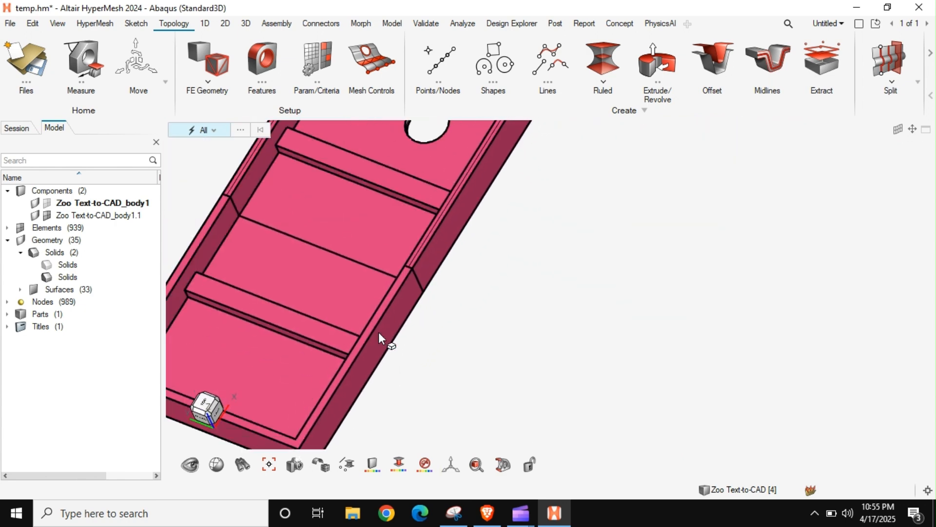
scroll(424, 361, up, 8)
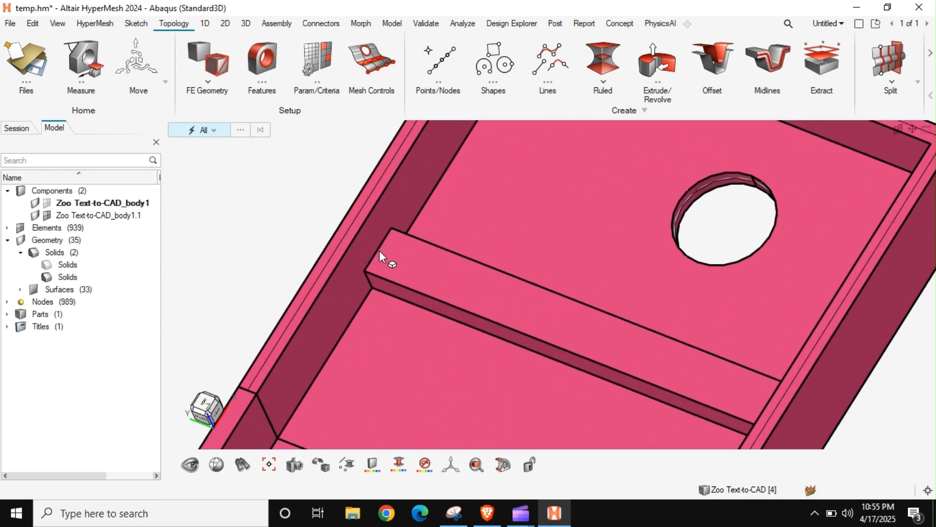
scroll(385, 256, up, 3)
scroll(375, 254, down, 2)
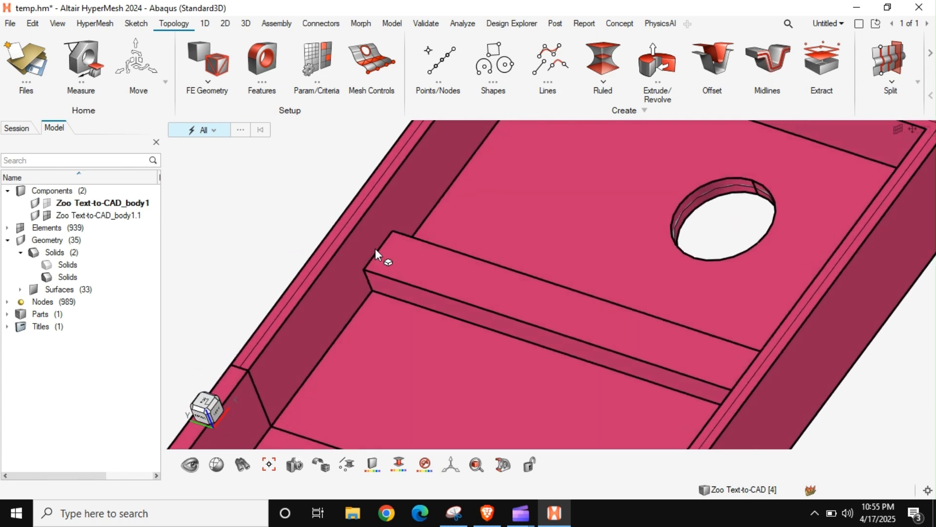
key(F8)
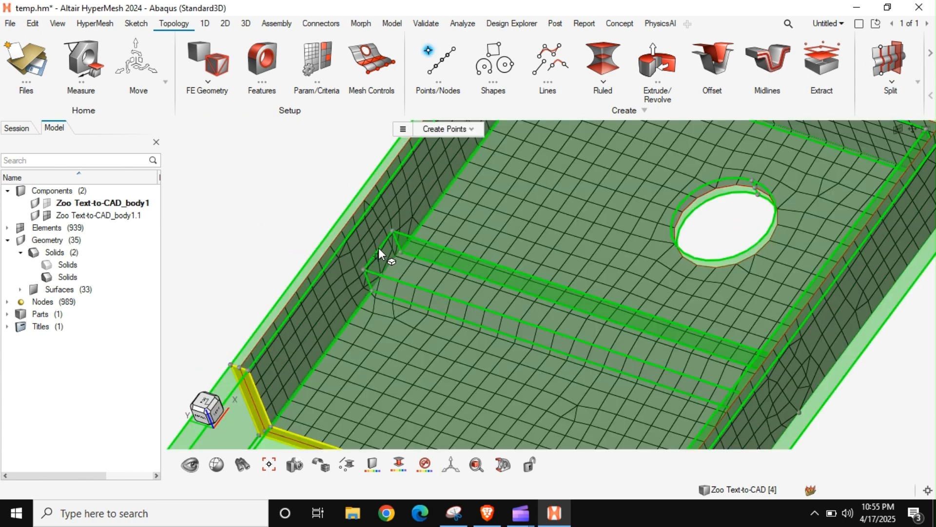
click(469, 128)
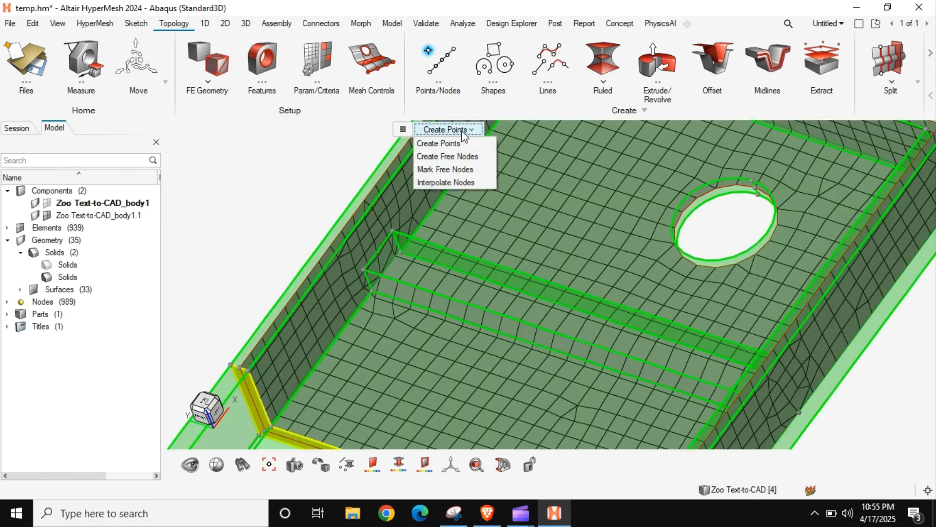
click(459, 156)
scroll(379, 249, up, 5)
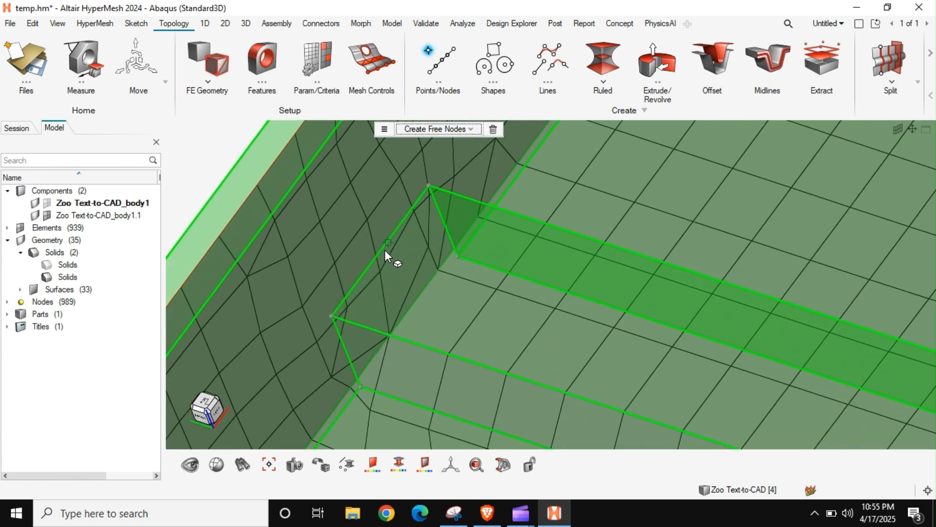
click(332, 315)
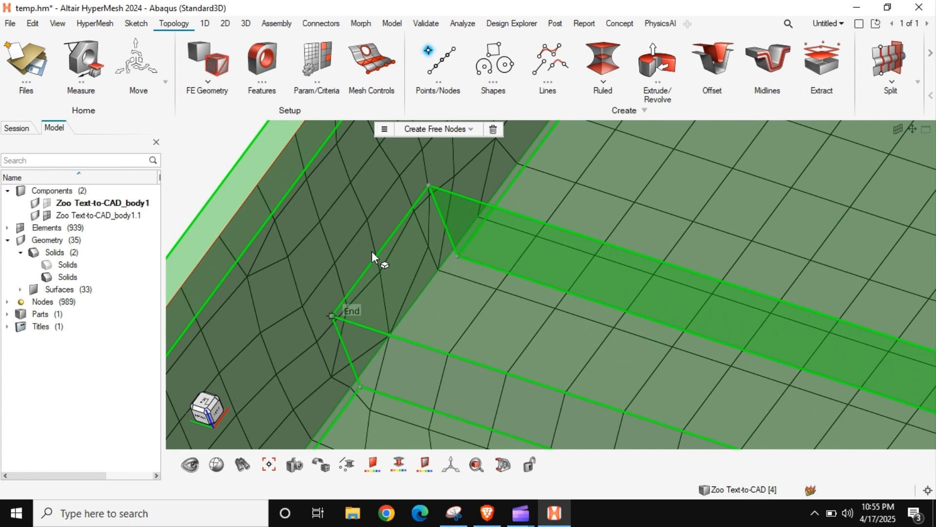
click(431, 185)
click(331, 315)
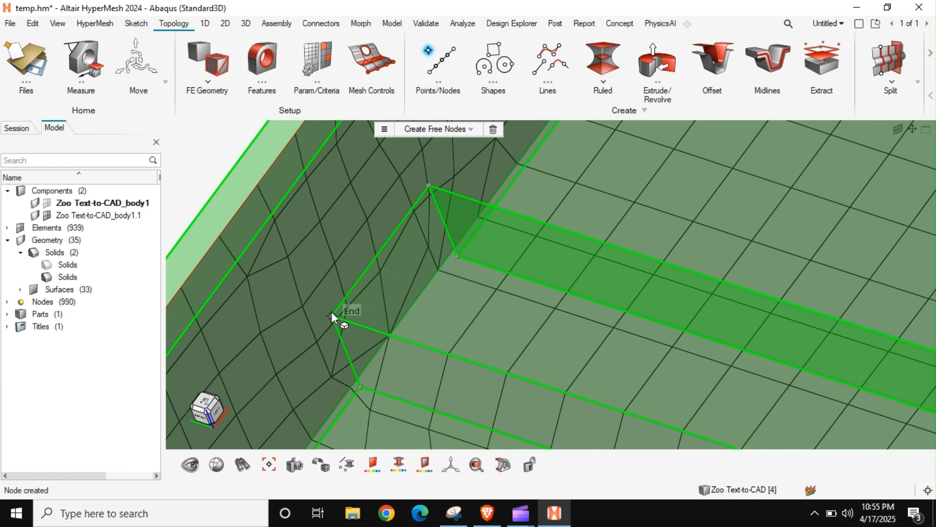
click(427, 186)
key(Escape)
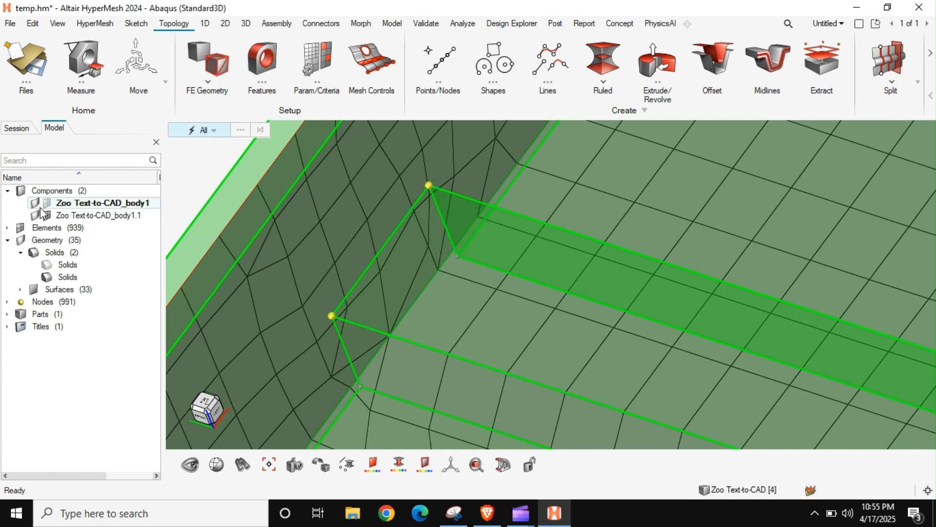
Step: Hide the geometry of component Zoo Text-to-CAD_body1 and create a free node midway between the two rib-corner nodes
click(33, 205)
click(35, 208)
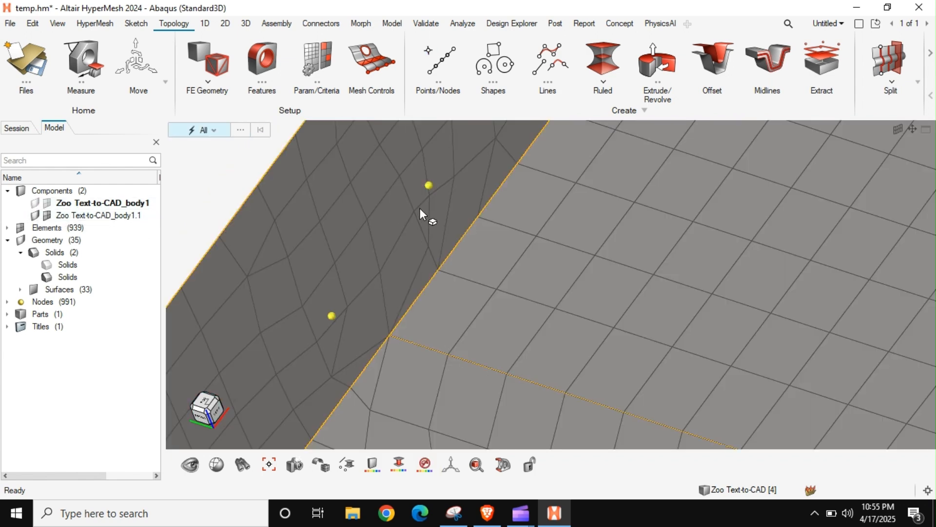
click(451, 61)
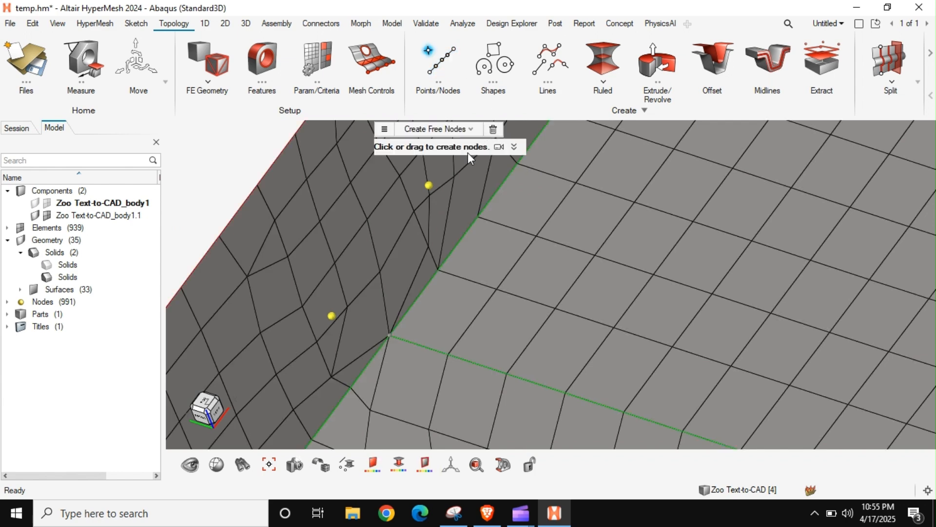
click(428, 185)
drag(335, 312, 431, 185)
click(409, 236)
key(Escape)
Step: Extrude the rib centre line on the midmesh floor upward by 3.96 to form the rib surface
scroll(408, 236, down, 3)
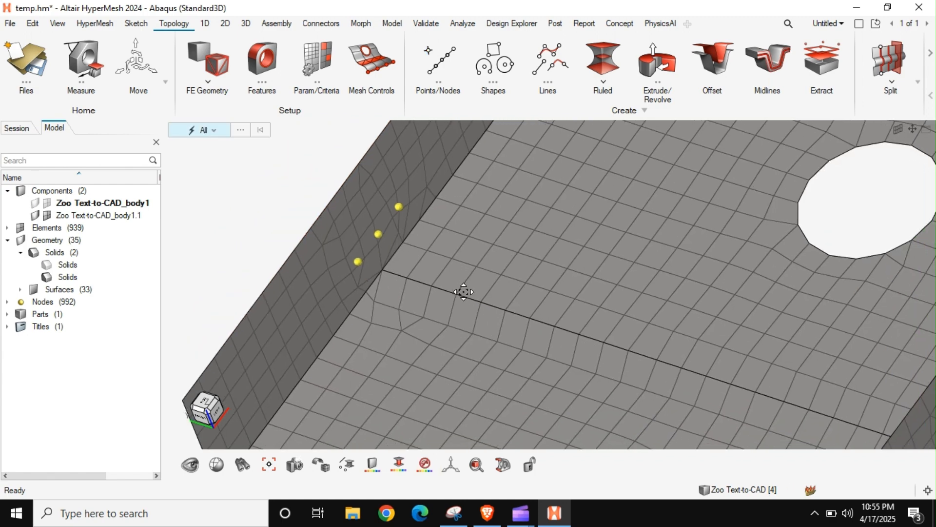
right_drag(464, 292, 440, 273)
scroll(440, 273, down, 3)
mouse_move(446, 277)
middle_down()
mouse_move(481, 276)
mouse_move(474, 297)
mouse_move(453, 282)
middle_up()
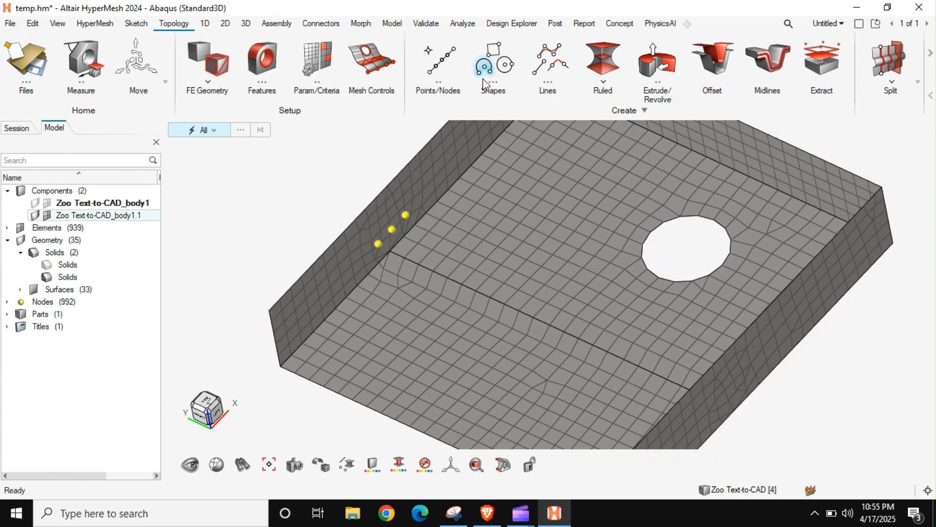
click(658, 61)
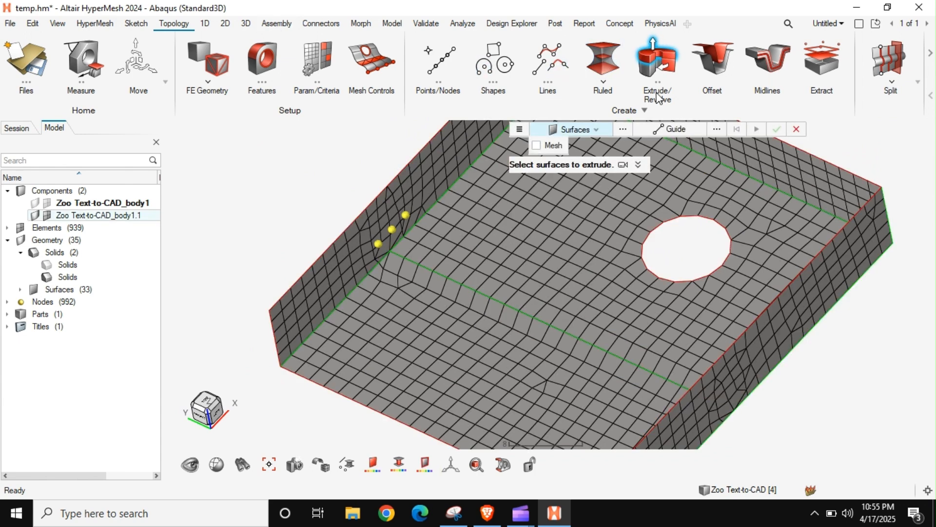
click(588, 130)
click(560, 143)
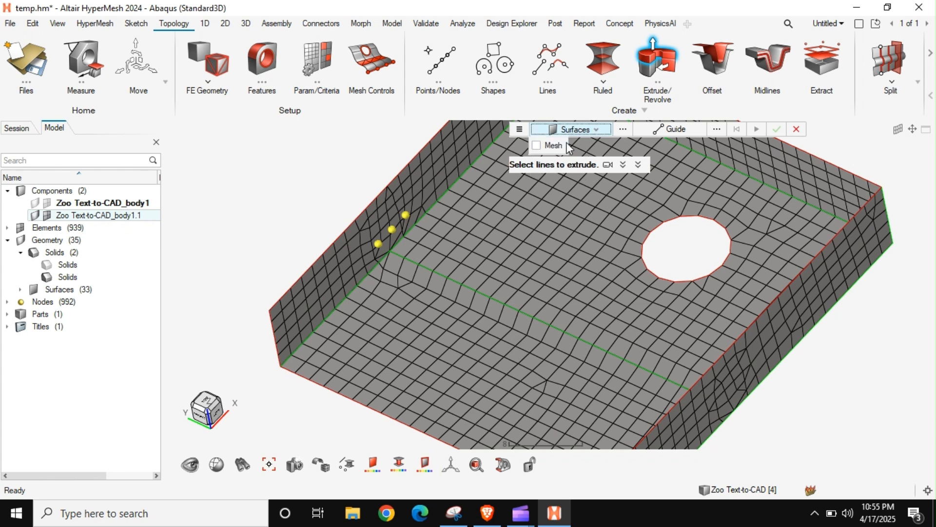
click(482, 288)
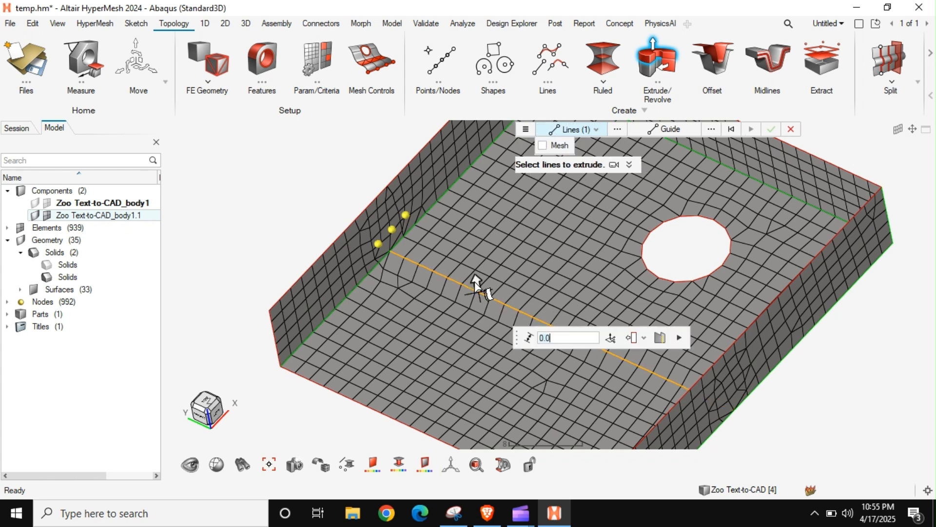
ctrl+drag(370, 284, 385, 256)
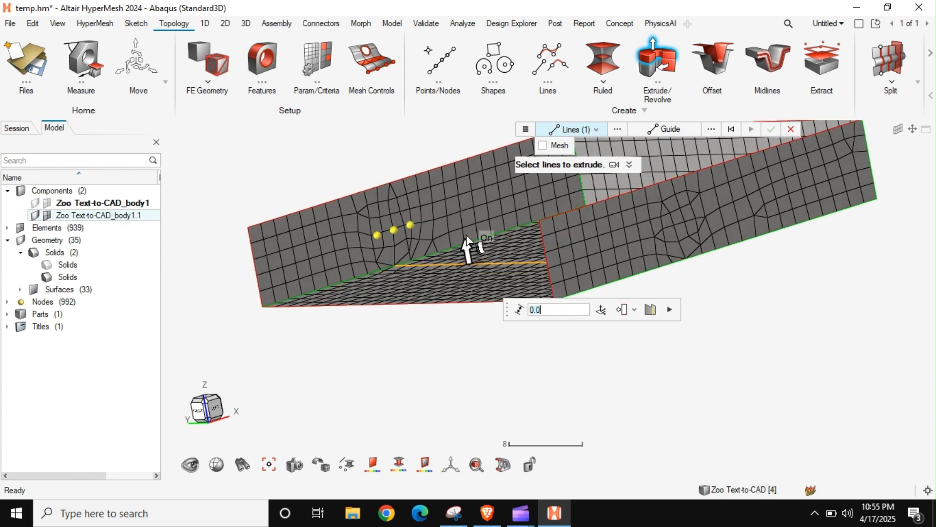
drag(467, 246, 464, 206)
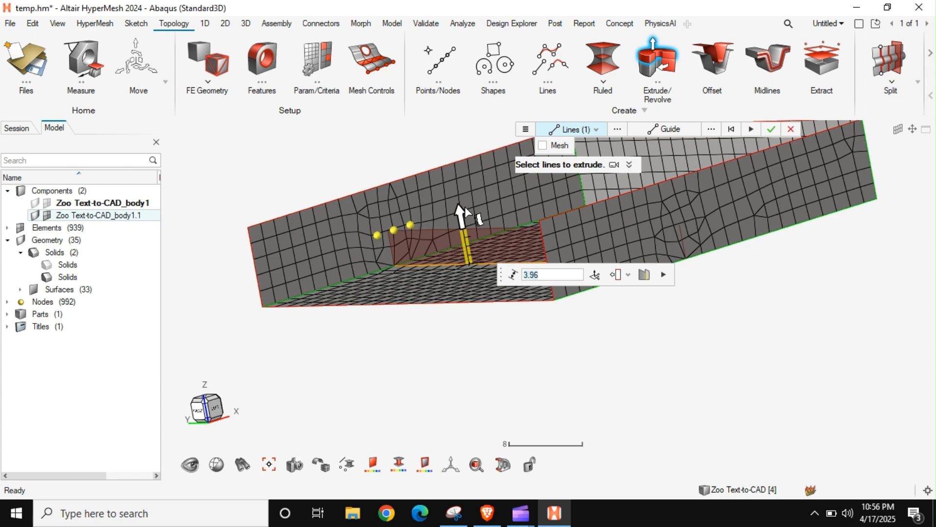
middle_click(465, 207)
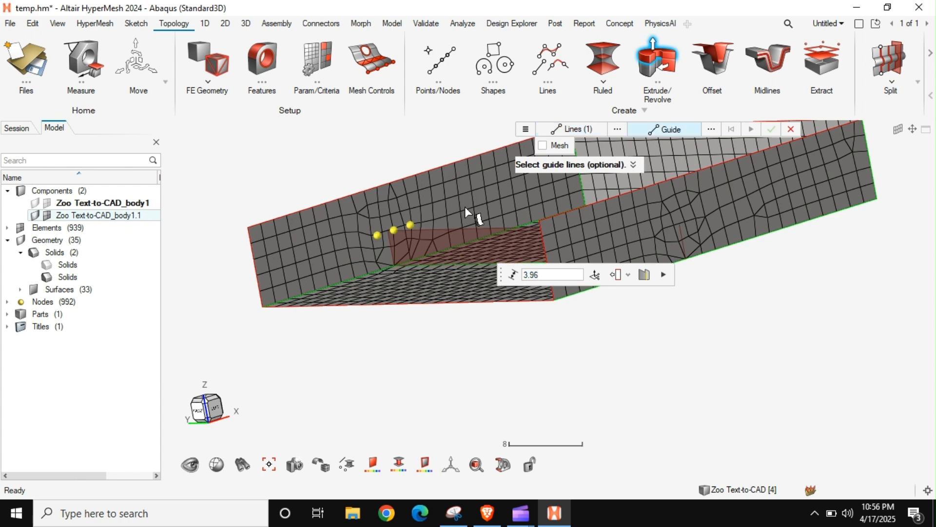
middle_click(464, 207)
key(Escape)
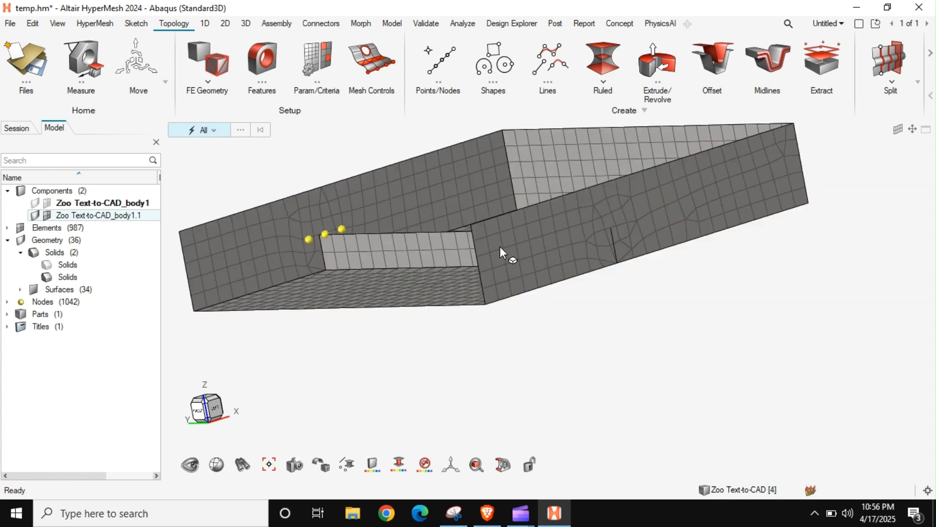
Step: Delete the free nodes that mark the rib height on the side wall
scroll(500, 247, down, 1)
scroll(503, 245, up, 4)
scroll(491, 244, down, 3)
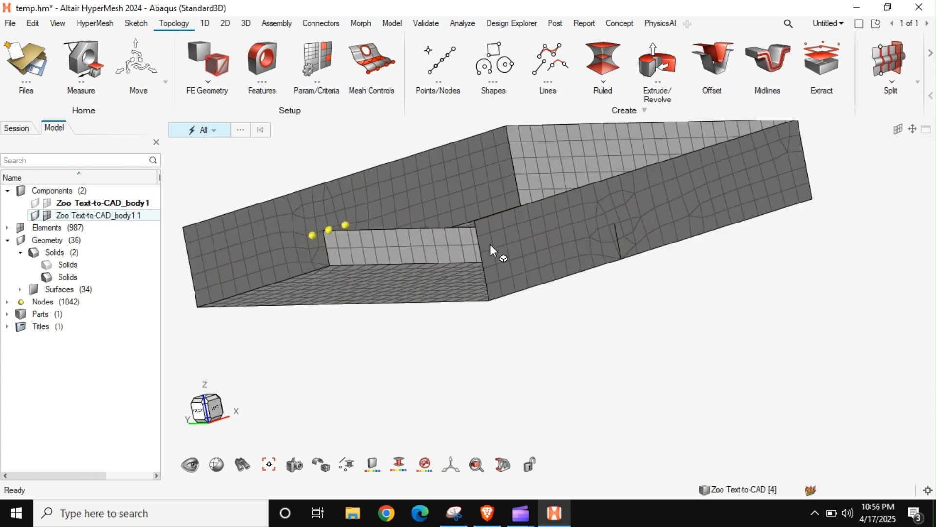
middle_drag(491, 245, 560, 272)
right_drag(560, 272, 495, 321)
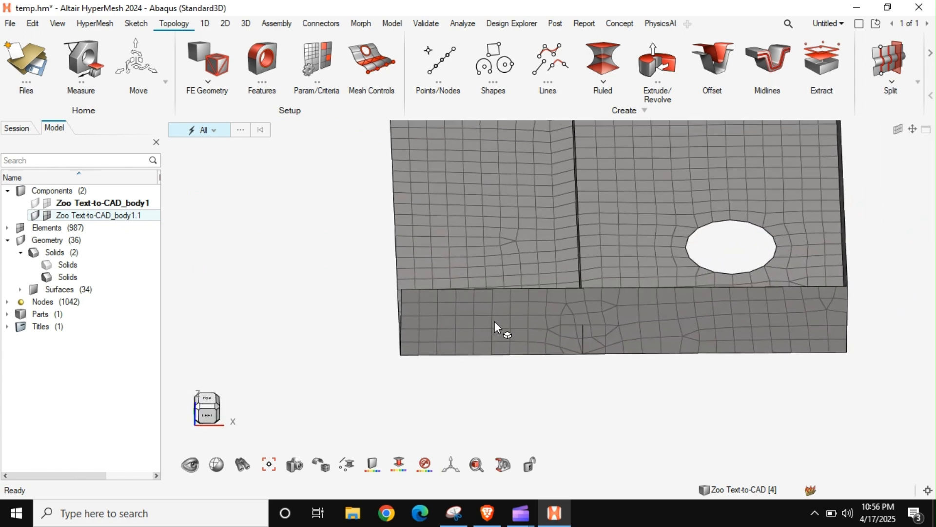
key(F8)
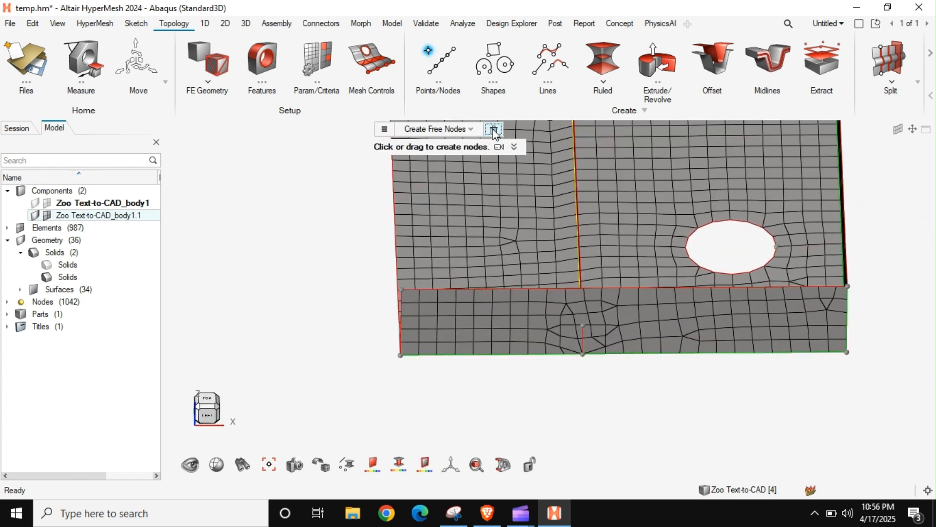
right_drag(575, 217, 499, 282)
scroll(499, 282, down, 3)
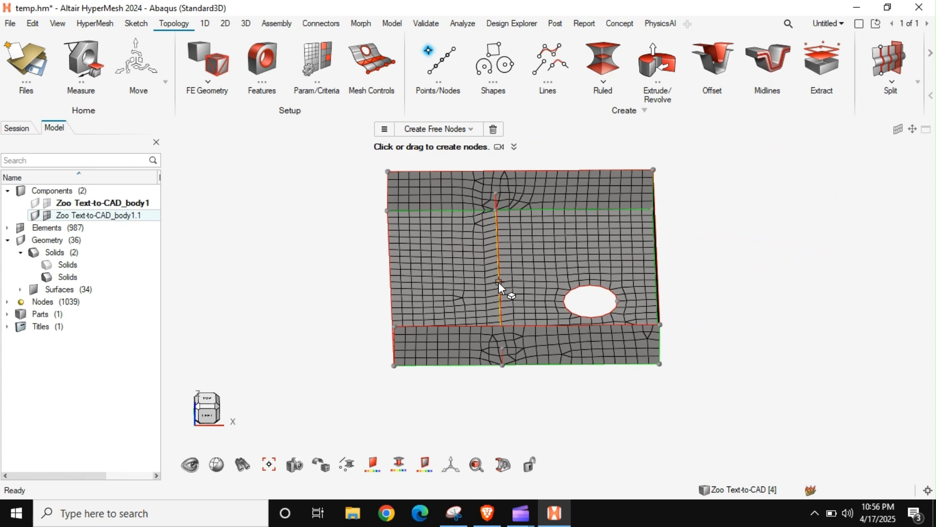
key(Escape)
Step: At one rib end, replace the nearby side-wall nodes one to one with the rib's mid-height and top nodes, with equivalence on
middle_drag(538, 273, 457, 252)
scroll(363, 253, up, 6)
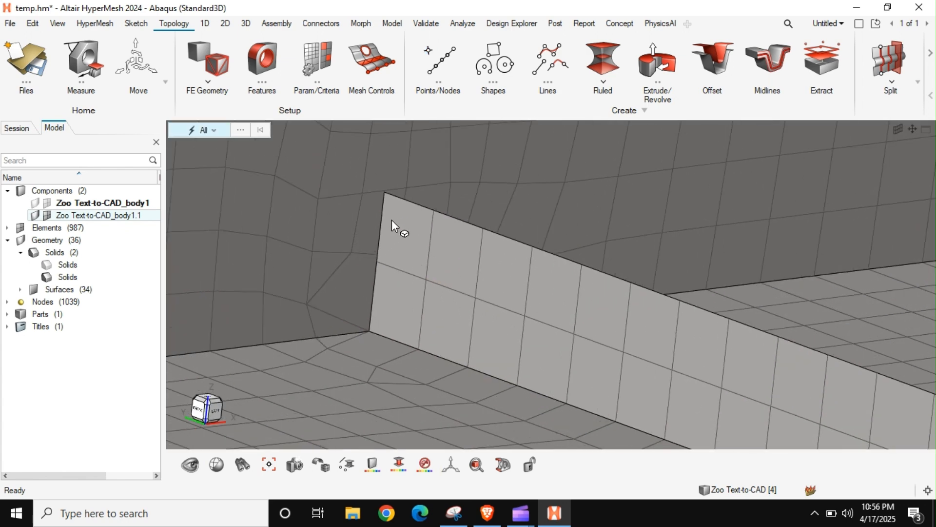
scroll(376, 205, down, 3)
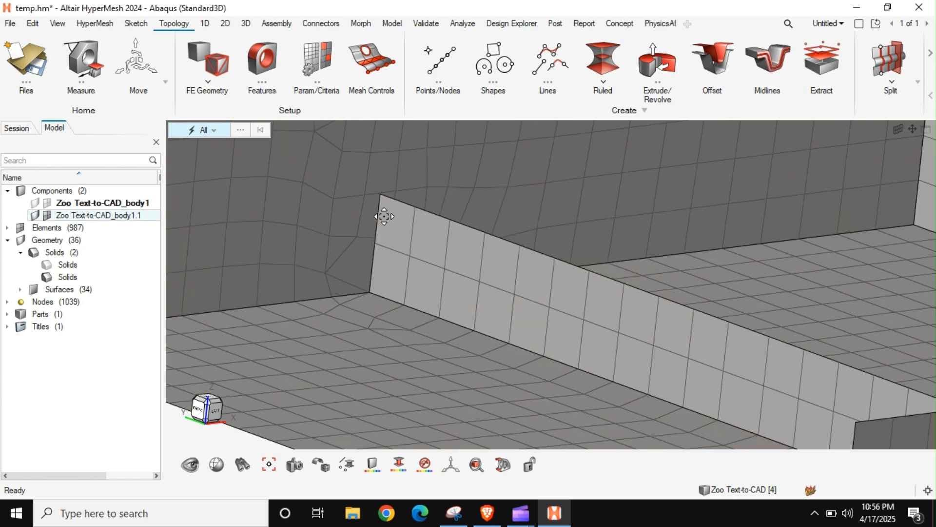
middle_drag(382, 215, 379, 296)
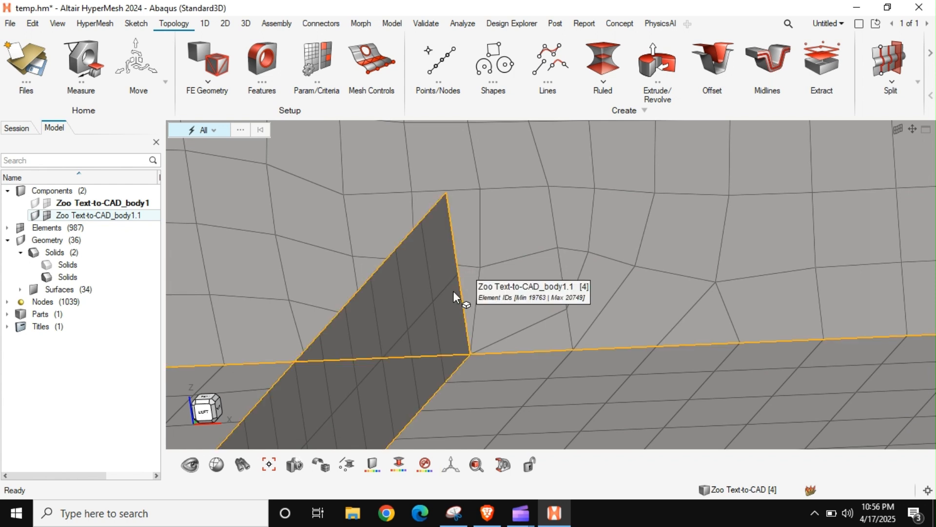
key(F3)
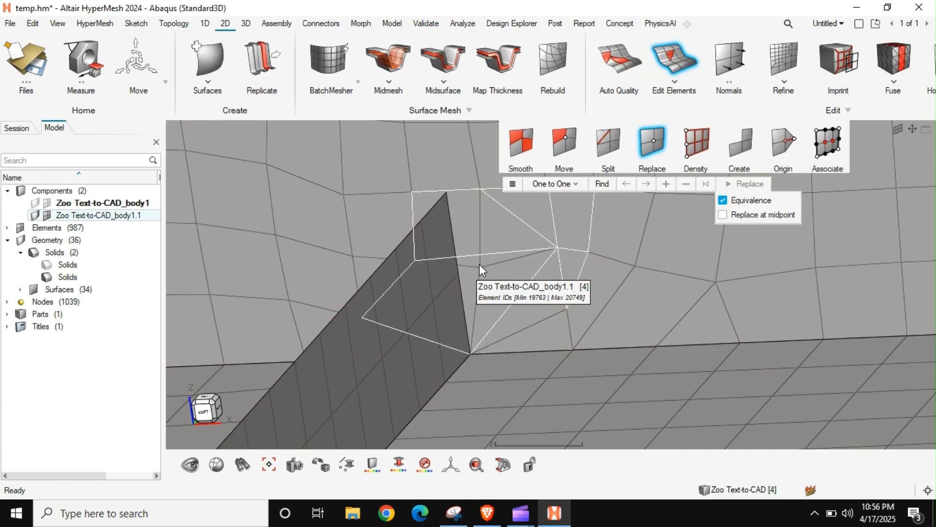
click(480, 267)
click(460, 272)
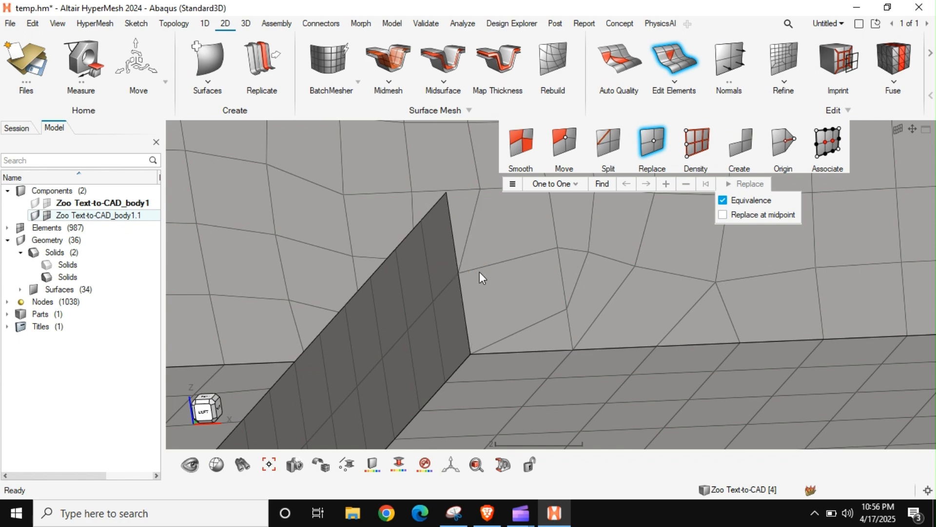
click(449, 194)
Step: At the opposite rib end, replace the nearby side-wall nodes with the rib's mid-height and top corner nodes
scroll(470, 220, down, 3)
scroll(470, 219, down, 2)
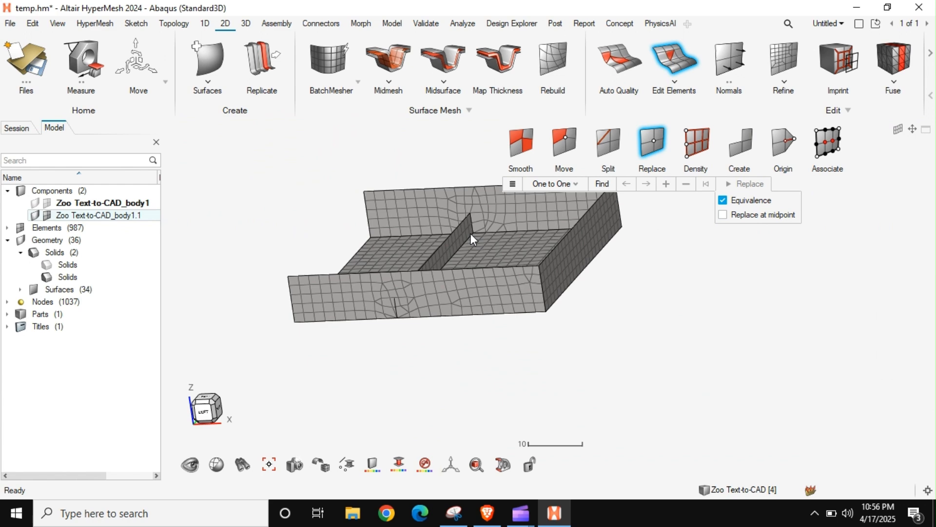
right_drag(506, 273, 515, 268)
middle_drag(505, 300, 577, 291)
scroll(477, 314, up, 3)
scroll(468, 306, up, 2)
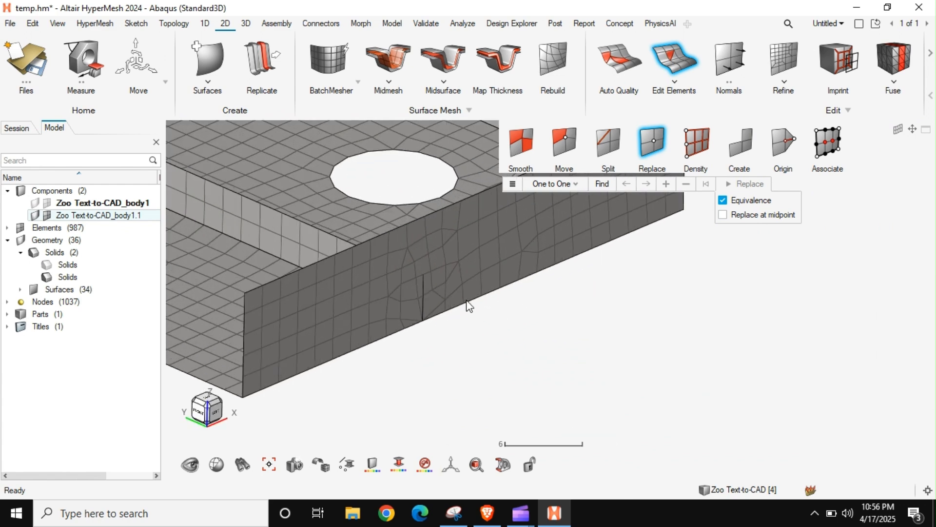
middle_drag(417, 276, 532, 335)
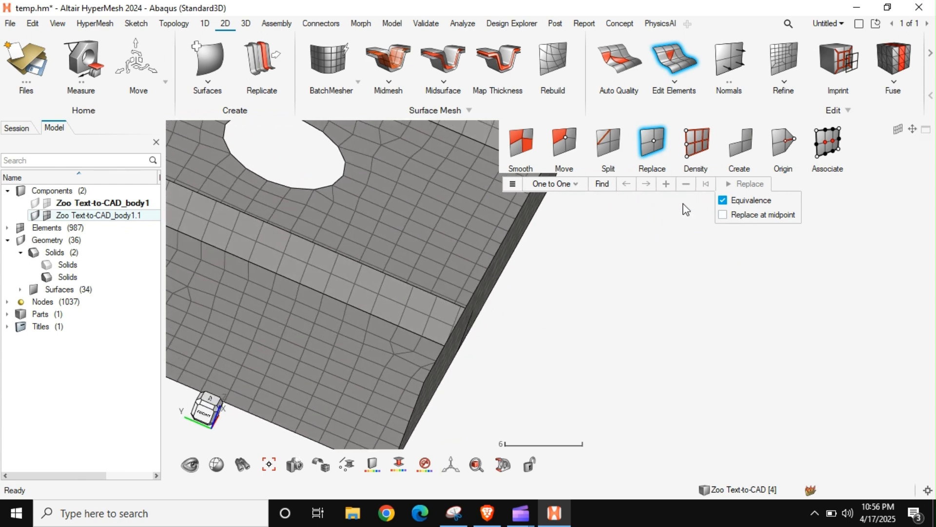
middle_drag(416, 299, 464, 312)
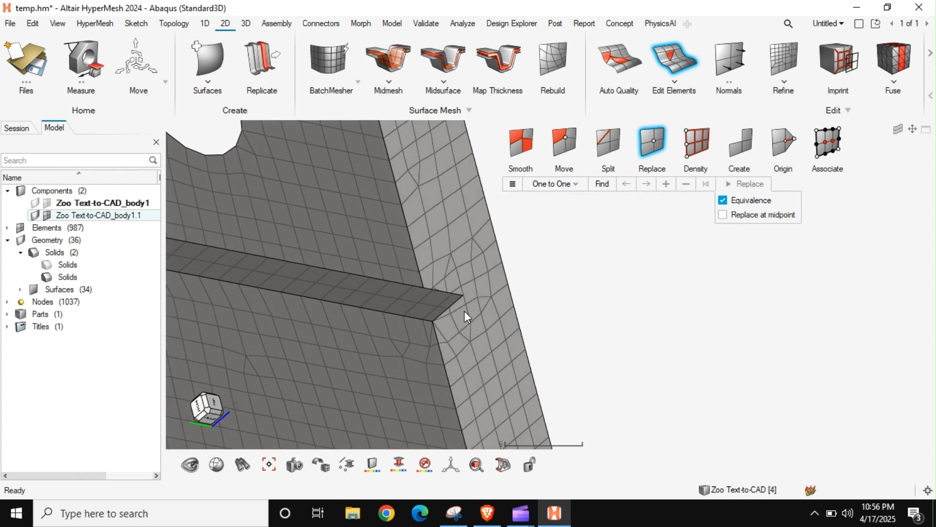
scroll(465, 312, up, 4)
scroll(452, 311, up, 3)
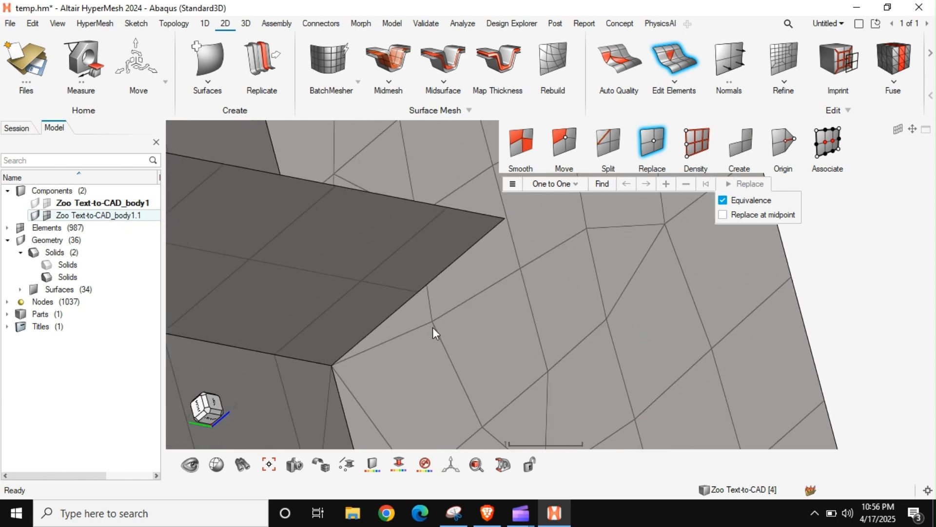
click(416, 293)
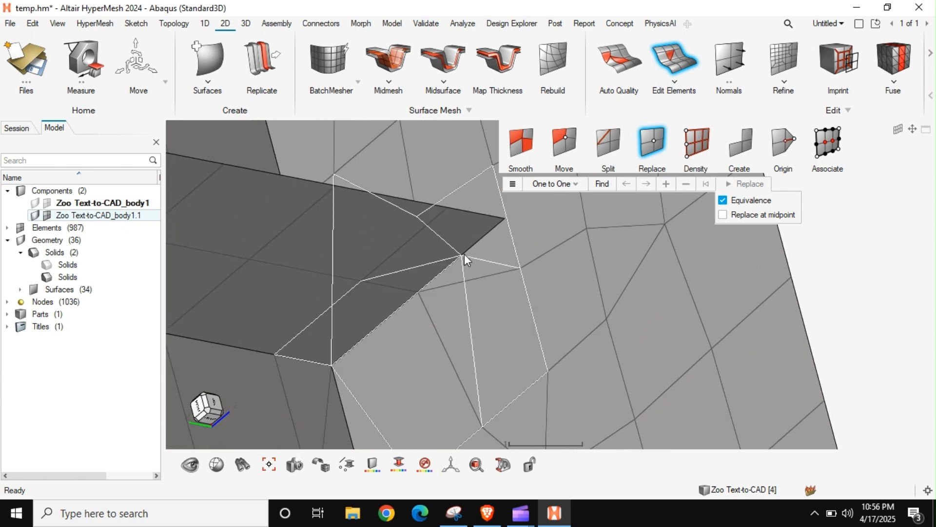
click(518, 267)
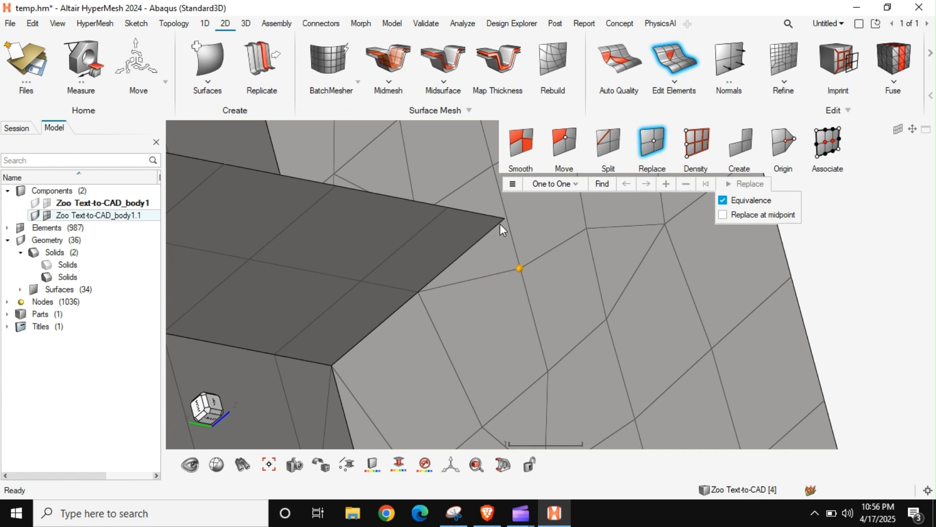
click(504, 219)
scroll(487, 279, down, 2)
scroll(486, 273, down, 4)
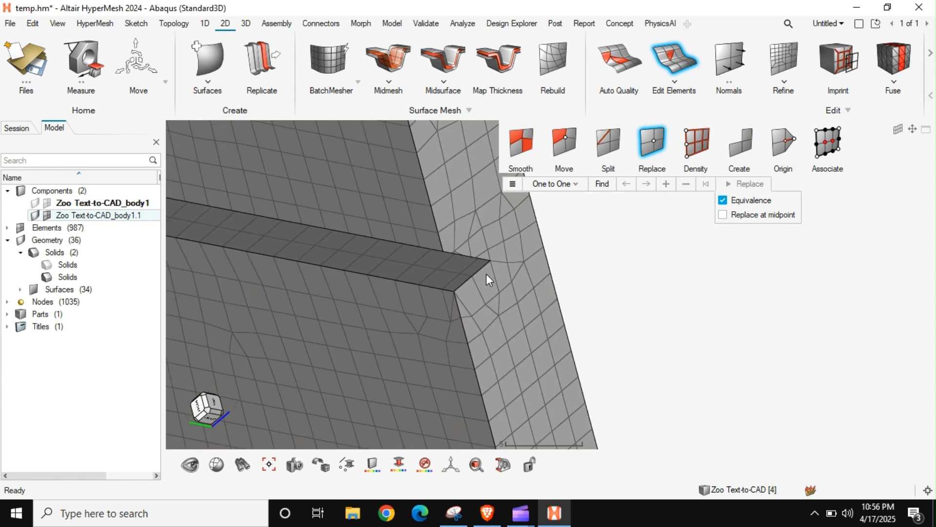
Step: Inspect the surface edge topology where the rib meets the floor and both side walls
key(F11)
middle_drag(487, 274, 580, 280)
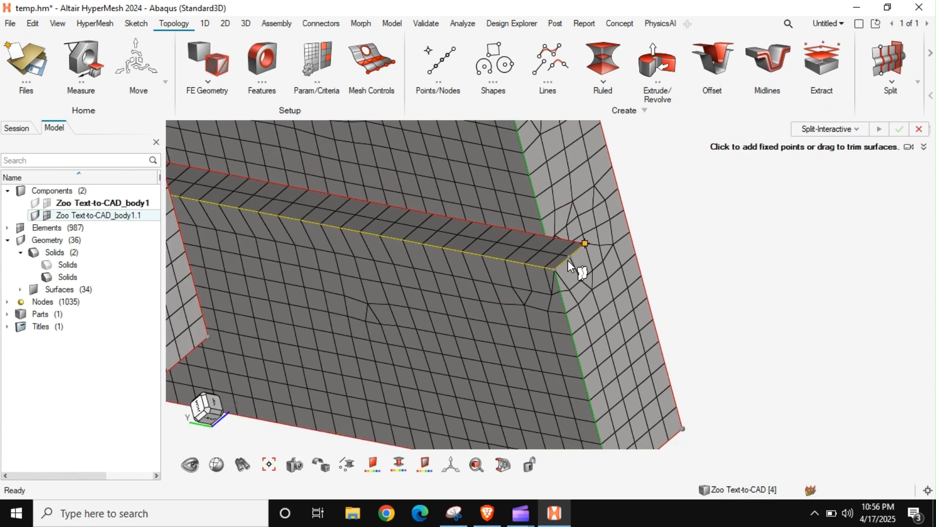
scroll(414, 256, down, 4)
mouse_move(413, 257)
middle_down()
mouse_move(293, 247)
mouse_move(297, 260)
mouse_move(305, 250)
mouse_move(300, 263)
mouse_move(329, 280)
mouse_move(310, 263)
middle_up()
scroll(293, 250, up, 4)
scroll(310, 263, down, 6)
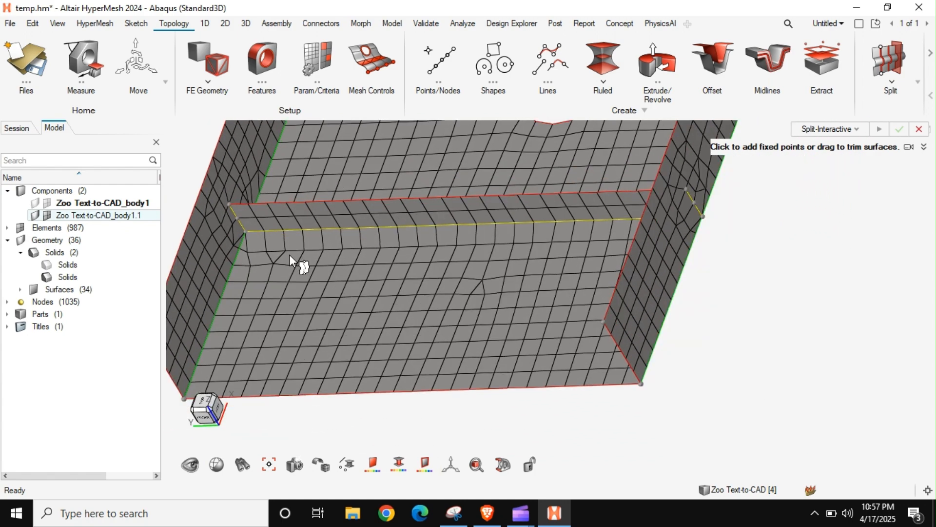
scroll(366, 225, up, 2)
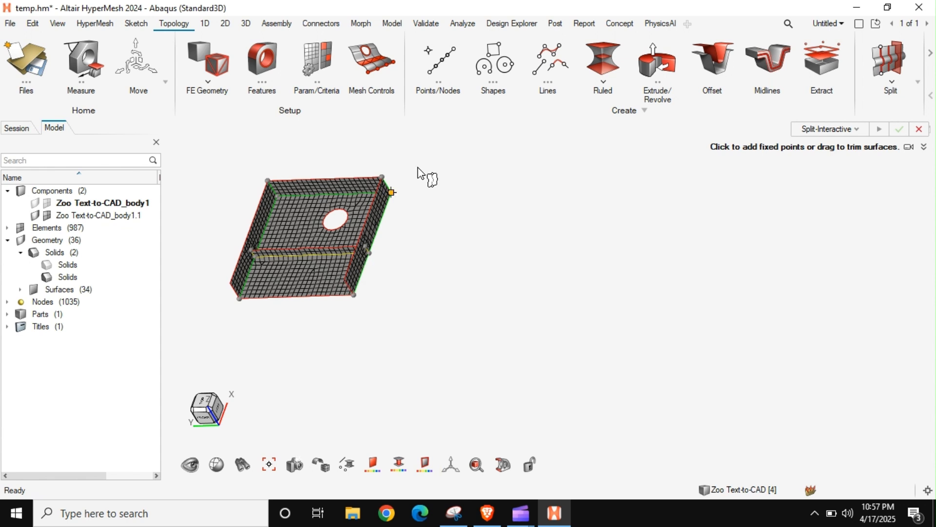
drag(425, 152, 194, 356)
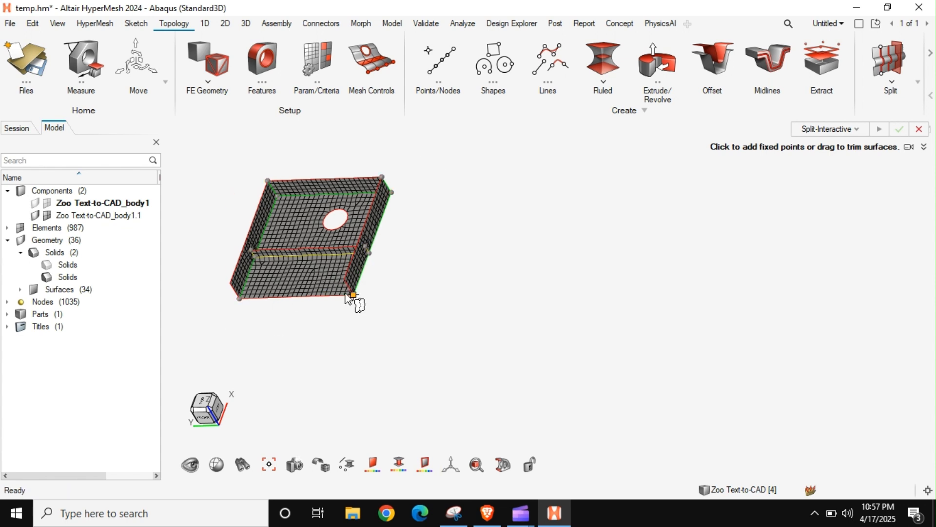
key(Escape)
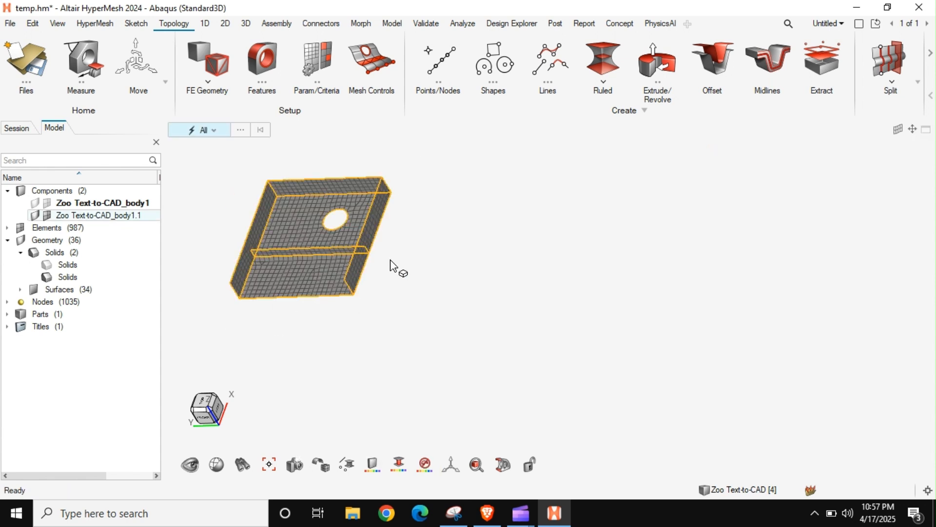
Step: Check the mesh on the side wall around the rib's end and save the model
right_drag(390, 260, 469, 289)
middle_drag(440, 306, 386, 313)
scroll(384, 306, up, 4)
scroll(384, 306, up, 3)
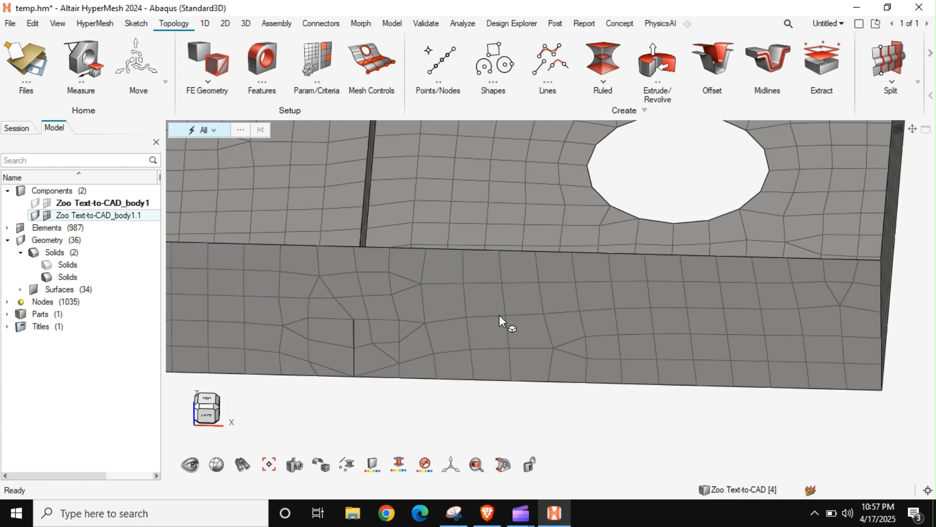
scroll(507, 317, down, 5)
middle_drag(513, 315, 467, 271)
scroll(460, 265, down, 5)
right_drag(492, 264, 469, 265)
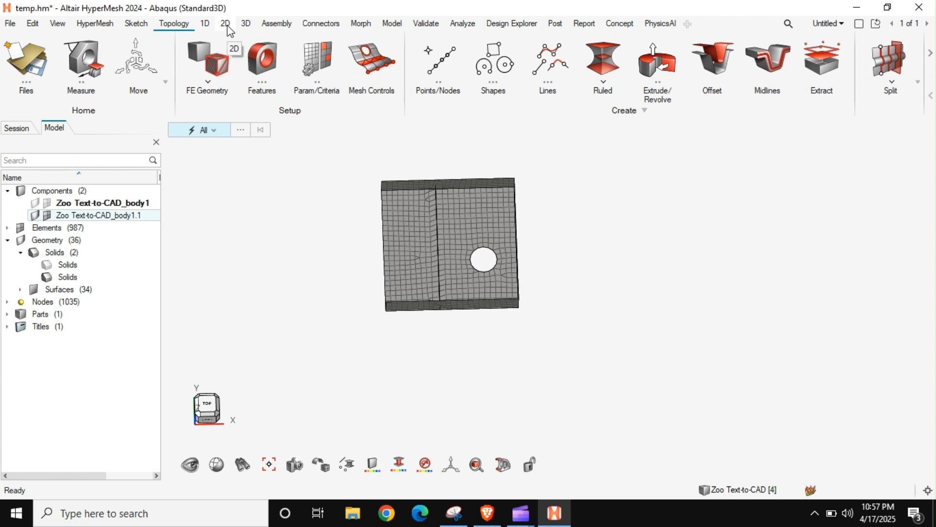
click(43, 71)
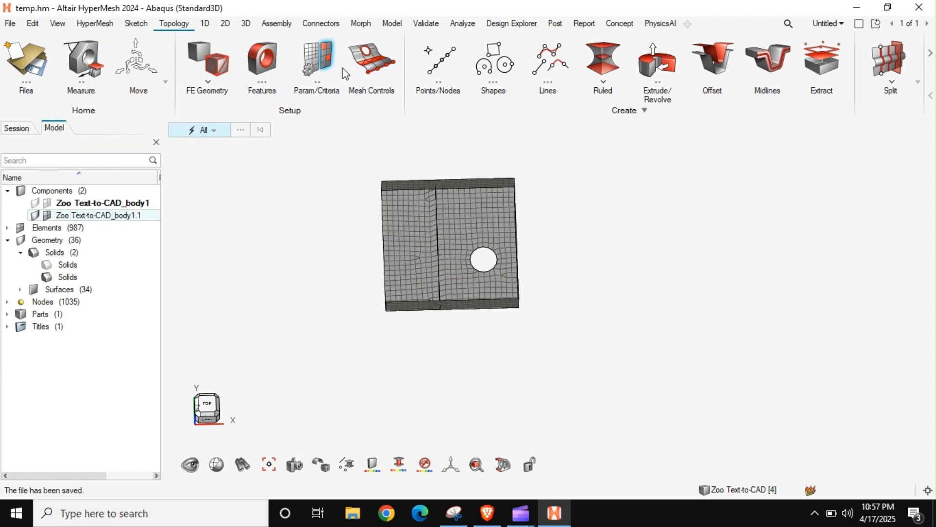
Step: Start the Rebuild tool and select all elements of the half-tray mesh
click(223, 25)
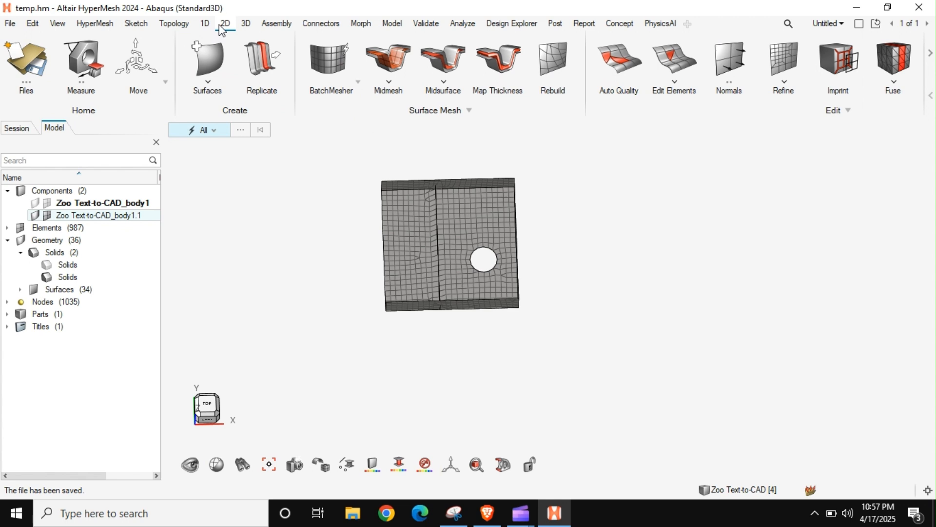
click(564, 73)
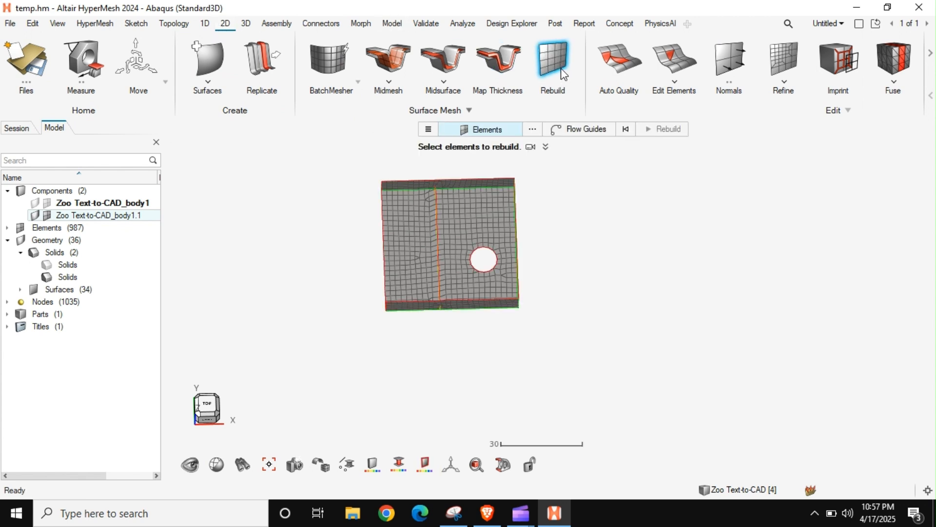
scroll(602, 246, down, 3)
shift+drag(657, 182, 444, 322)
scroll(510, 286, up, 2)
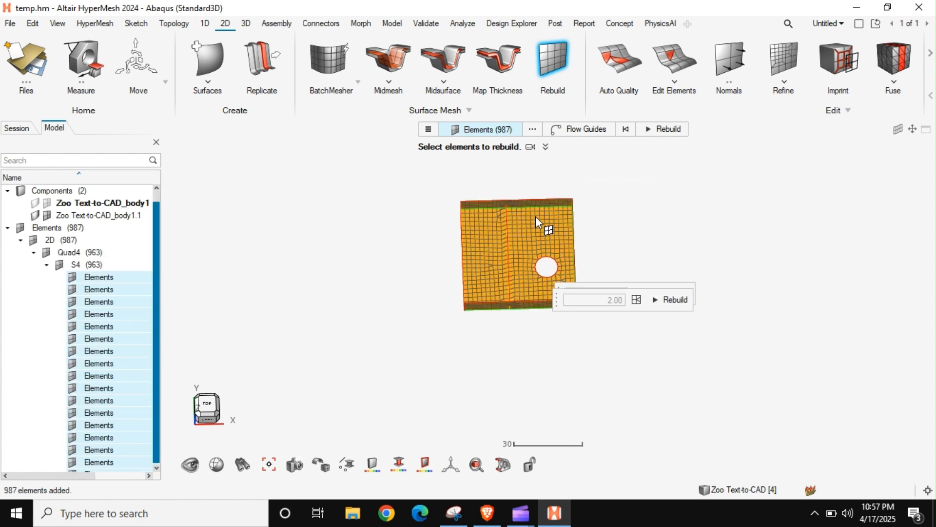
scroll(535, 216, up, 1)
Step: Accept the rebuild parameters with a target element size of 2 and rebuild the selected elements
click(428, 129)
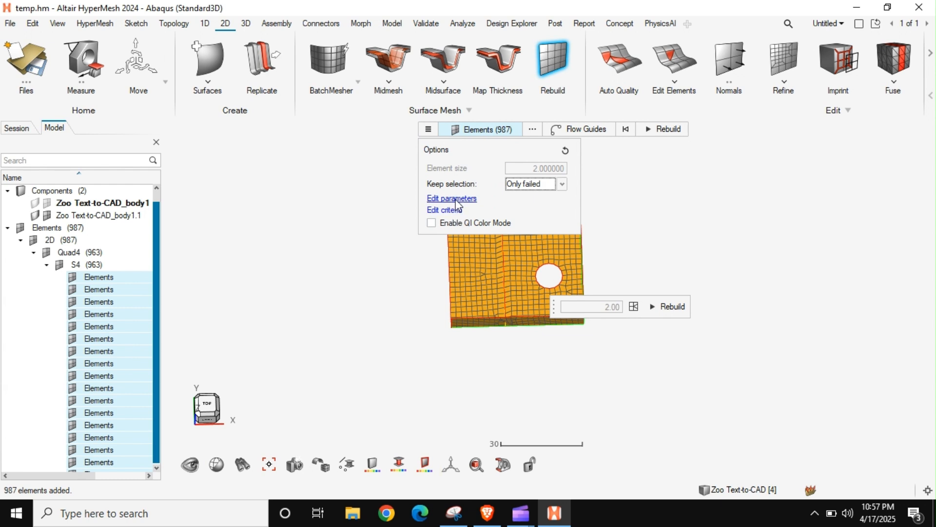
click(481, 198)
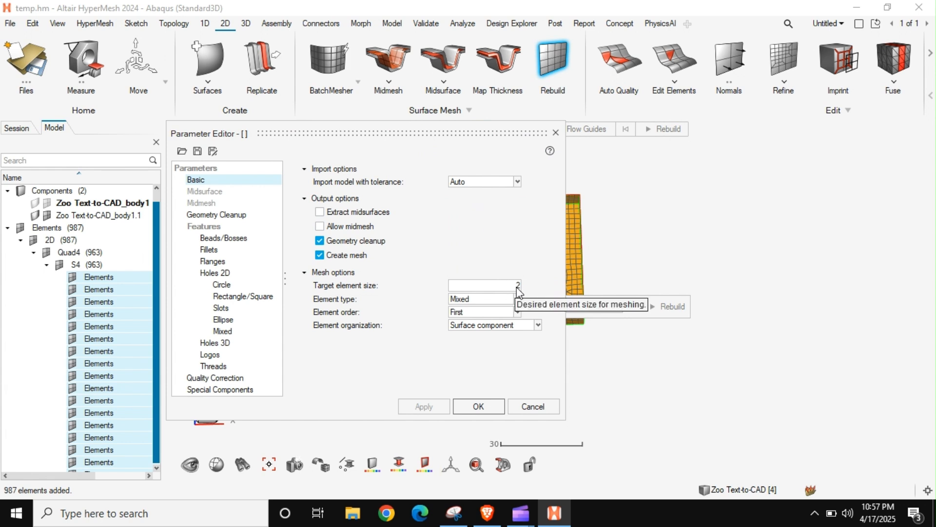
click(483, 408)
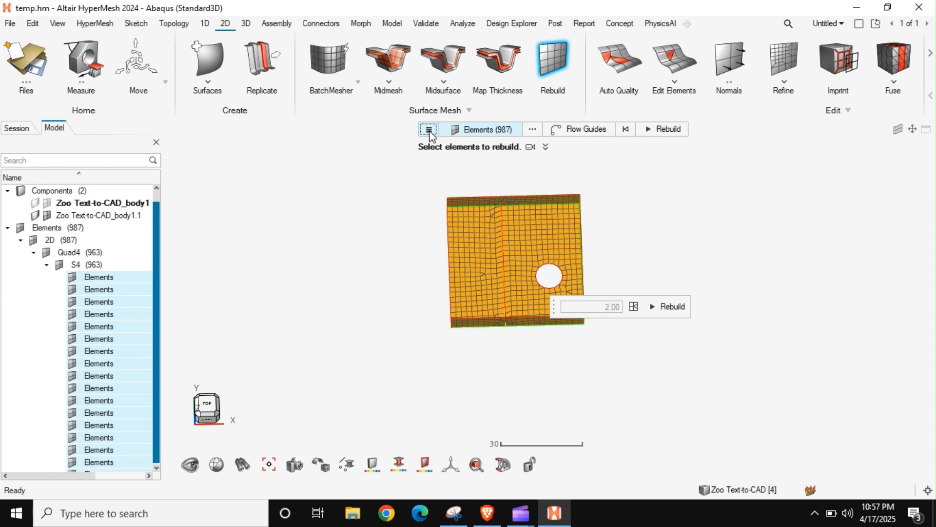
click(429, 130)
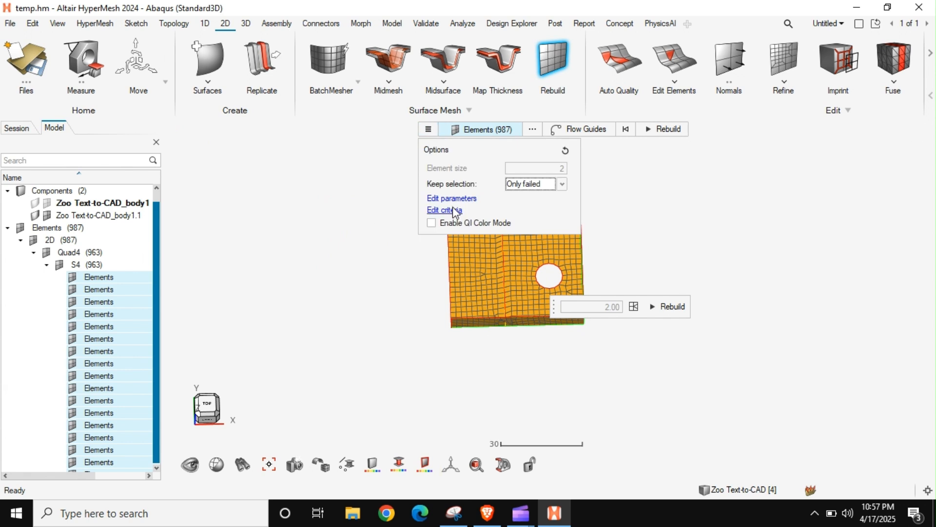
click(672, 310)
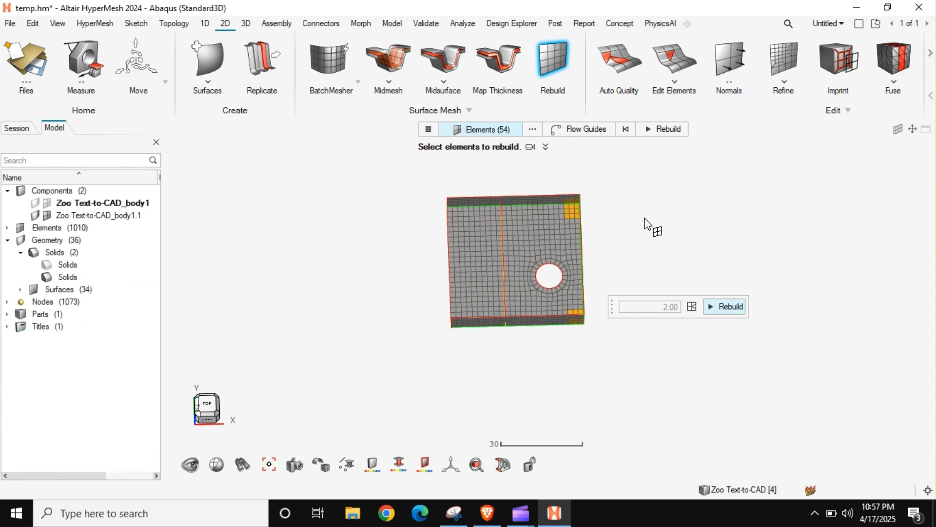
key(Escape)
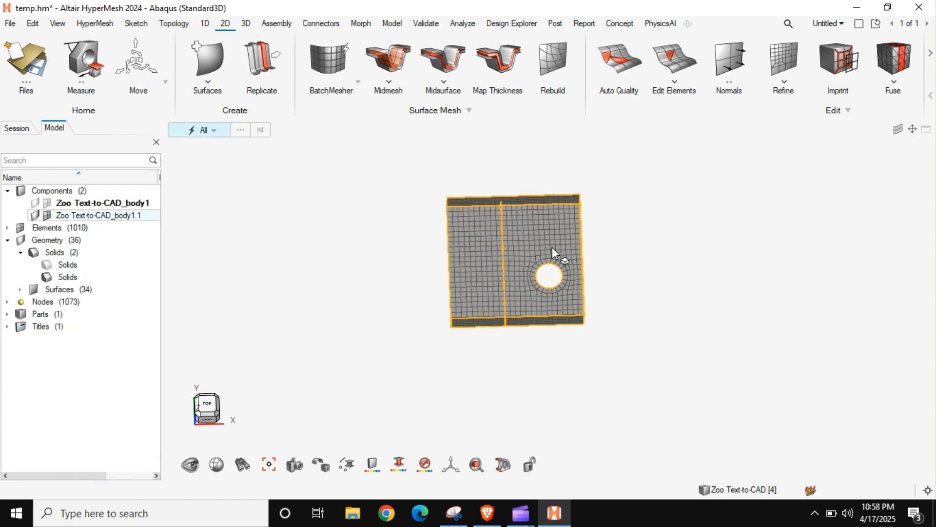
Step: Examine the rebuilt mesh around the hole, along the rib and on the side walls
scroll(527, 245, up, 5)
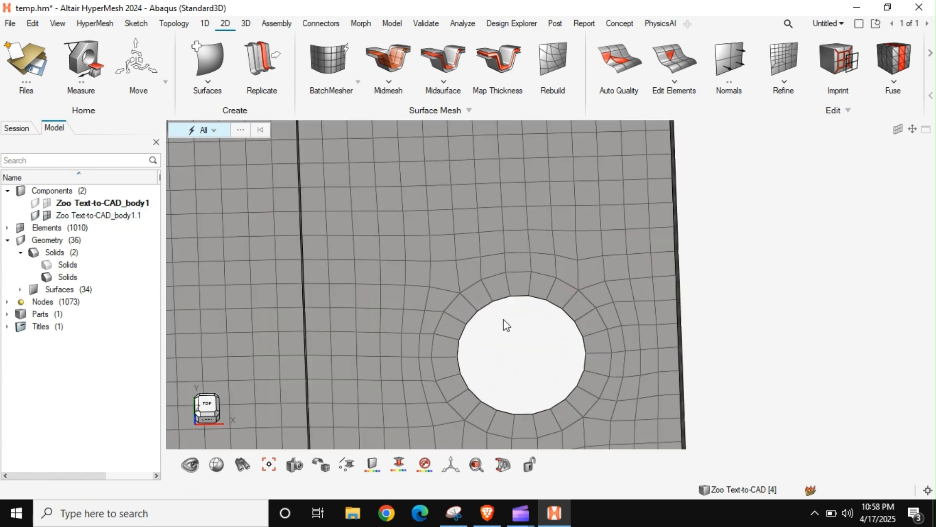
scroll(577, 358, down, 7)
mouse_move(560, 397)
middle_down()
mouse_move(473, 363)
mouse_move(551, 395)
middle_up()
scroll(475, 393, up, 5)
scroll(475, 394, up, 2)
scroll(490, 373, down, 6)
scroll(544, 387, down, 4)
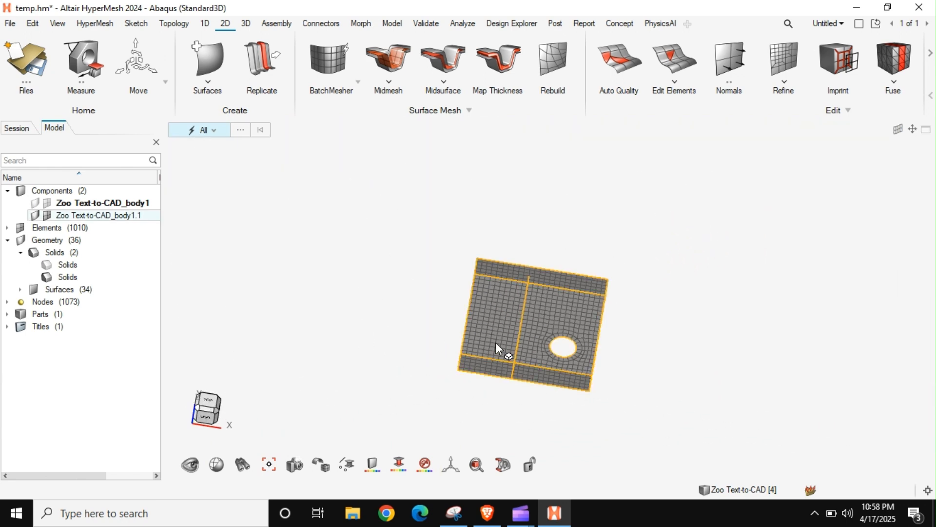
middle_drag(496, 343, 539, 329)
scroll(501, 368, up, 3)
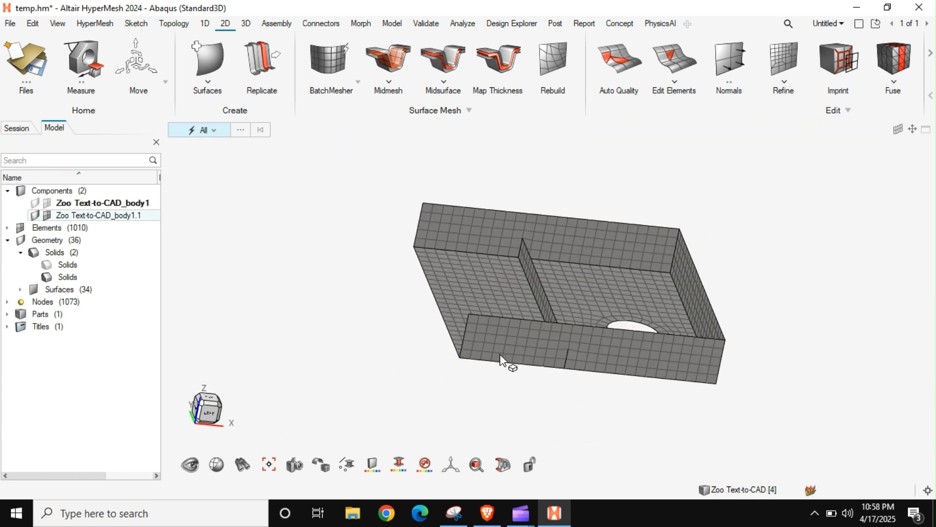
scroll(506, 367, down, 3)
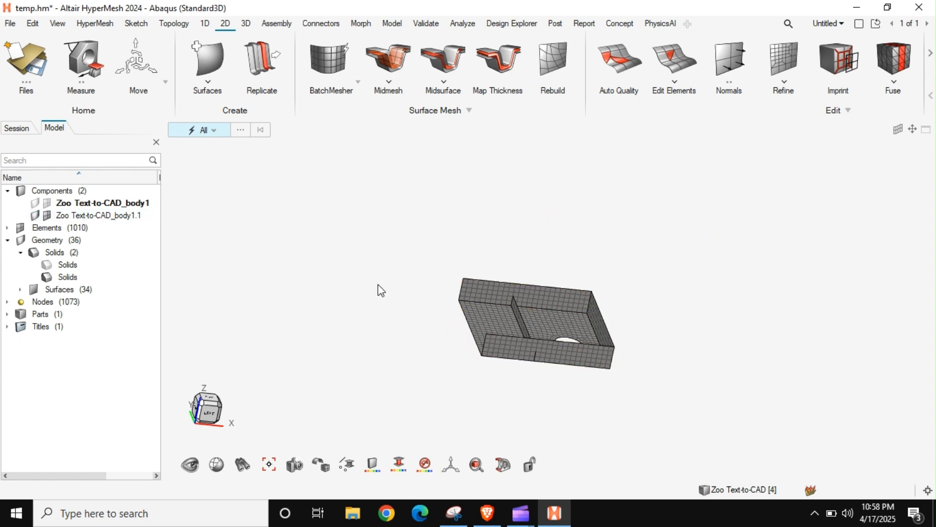
Step: Start the Mirror tool for elements, select all elements of the half-tray mesh and begin defining the mirror plane
click(166, 83)
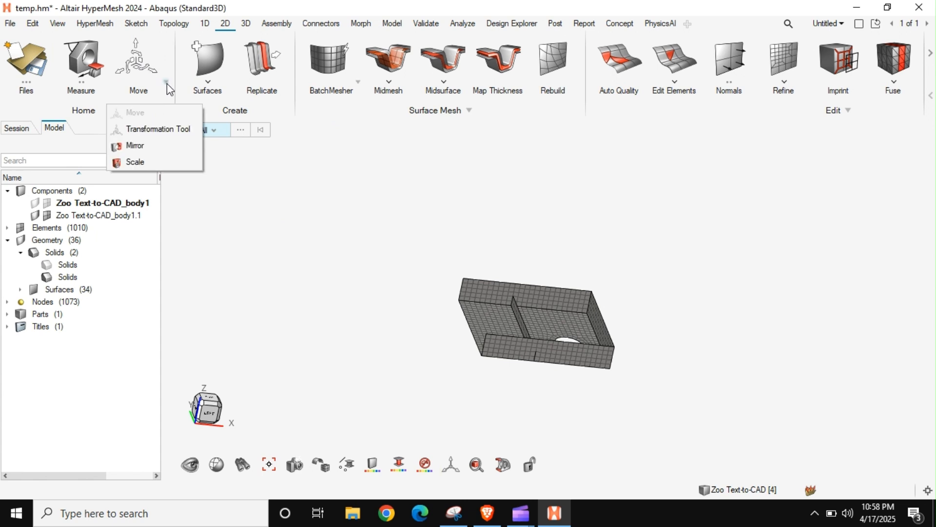
click(144, 147)
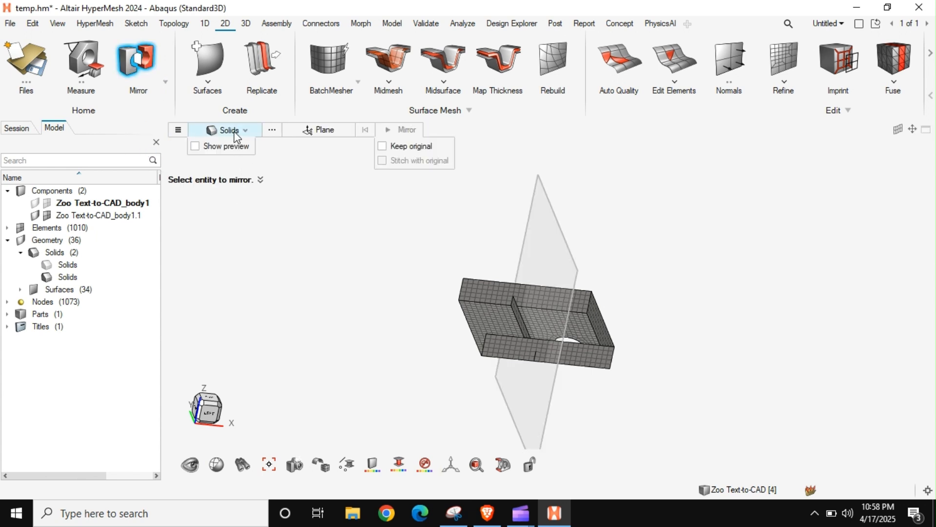
click(237, 131)
click(227, 161)
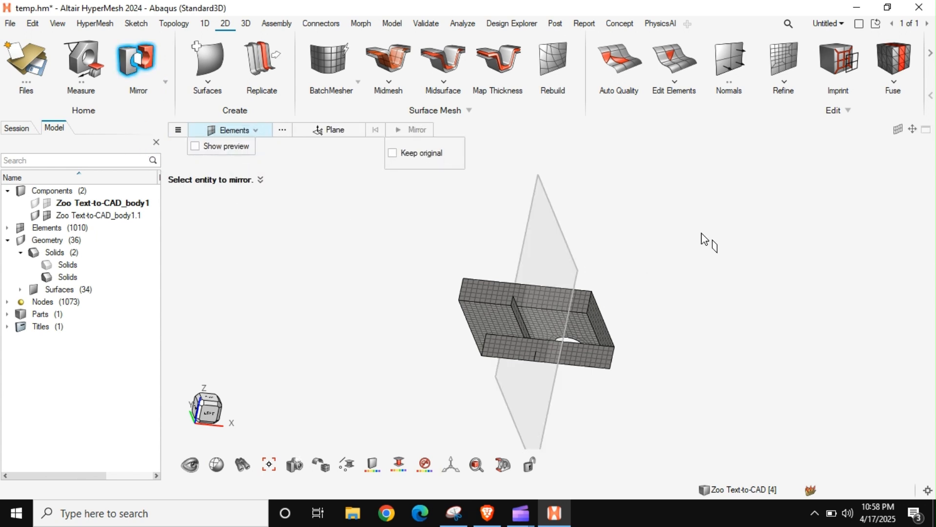
drag(702, 232, 419, 397)
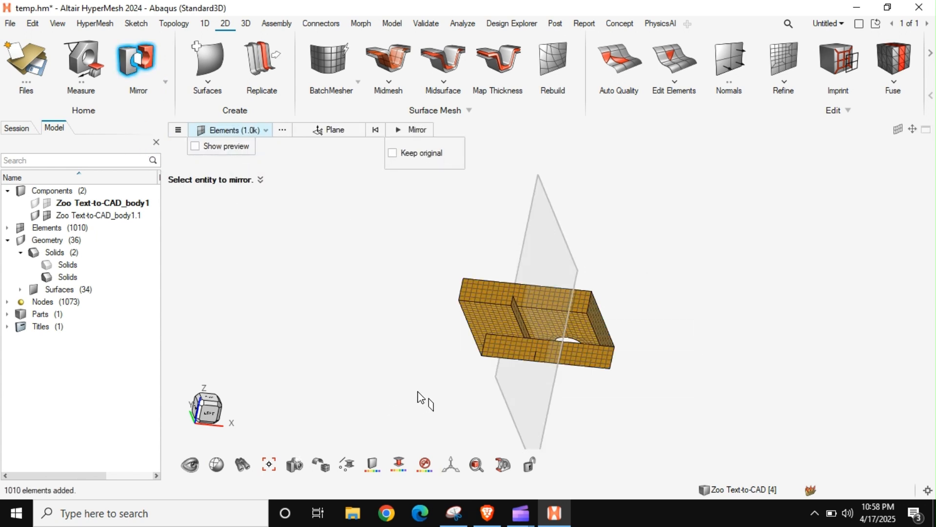
click(345, 130)
mouse_move(478, 343)
middle_down()
mouse_move(456, 355)
mouse_move(491, 347)
middle_up()
click(534, 306)
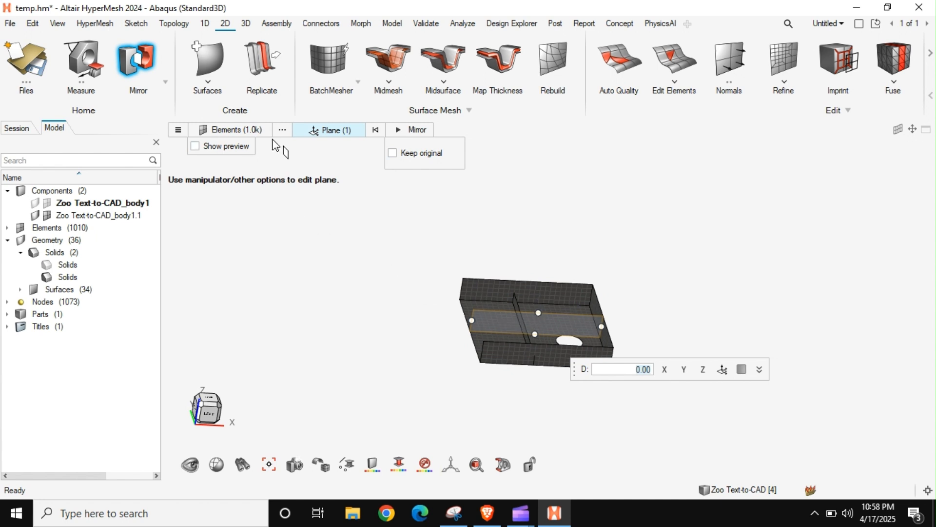
click(375, 130)
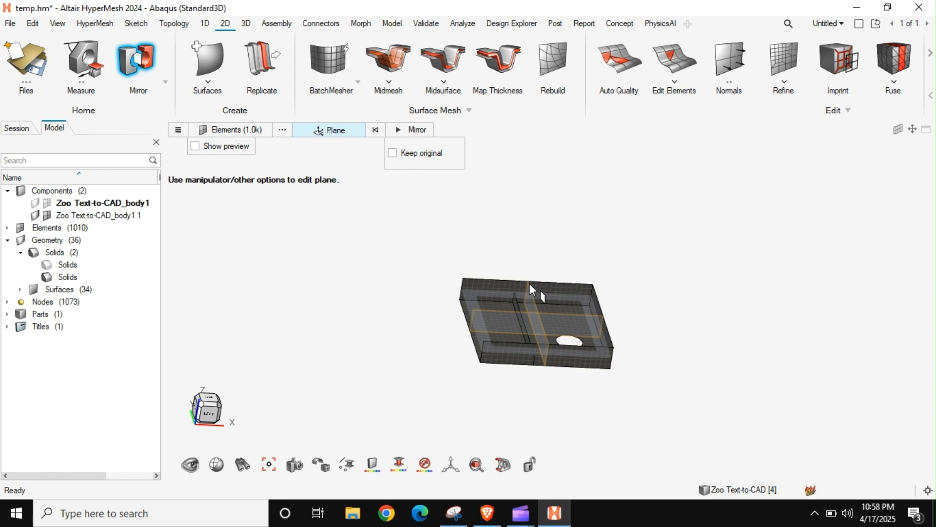
Step: Place the mirror plane across the tray and offset it by -24.50 onto the half tray's open end
scroll(552, 352, up, 8)
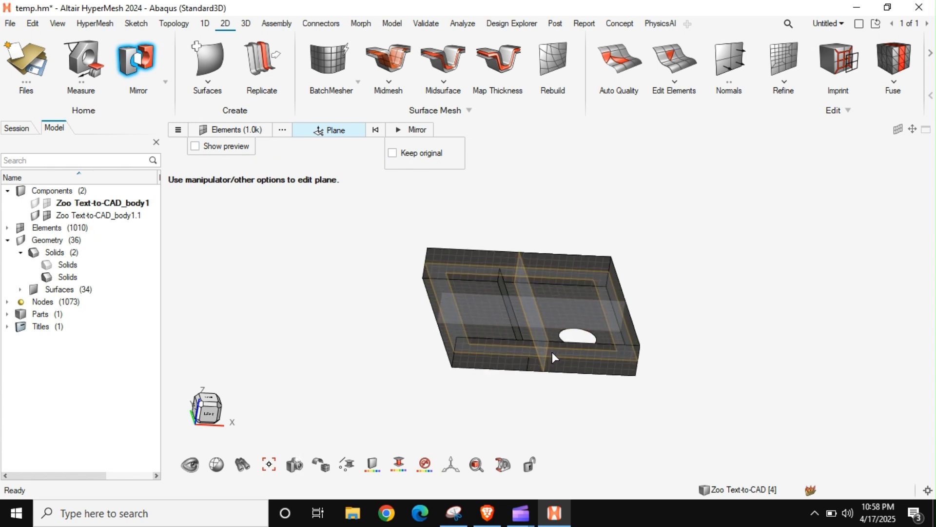
click(537, 316)
scroll(537, 315, down, 4)
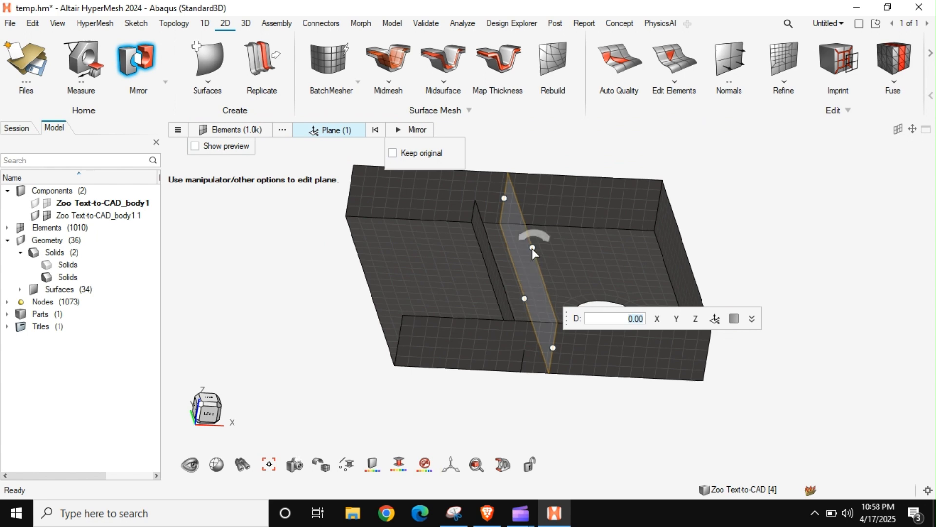
click(533, 248)
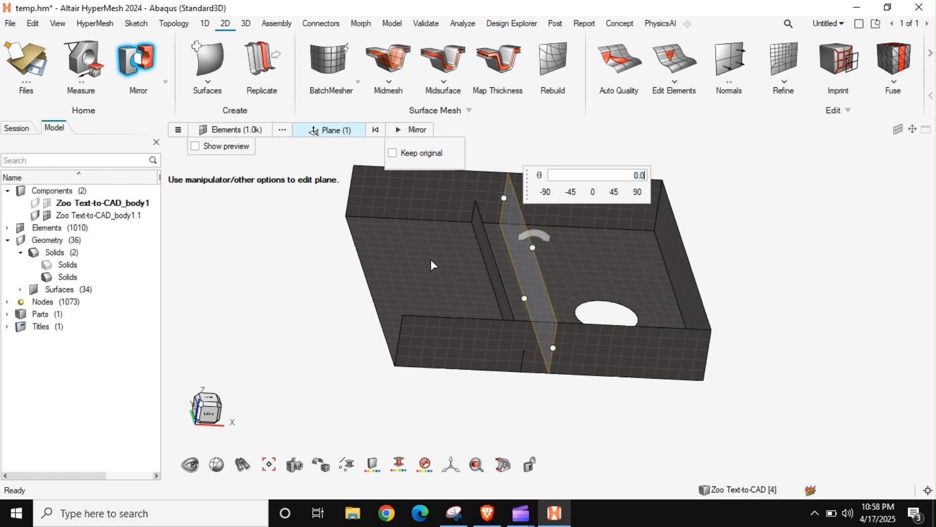
click(536, 276)
drag(469, 280, 364, 285)
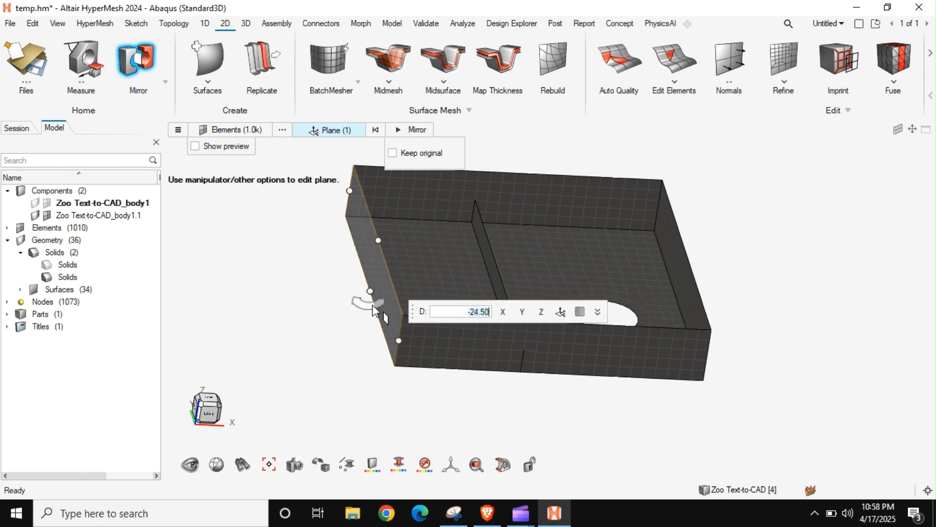
Step: Mirror the selected elements across the plane, keeping the original and showing a preview, and look over the full tray mesh
click(393, 154)
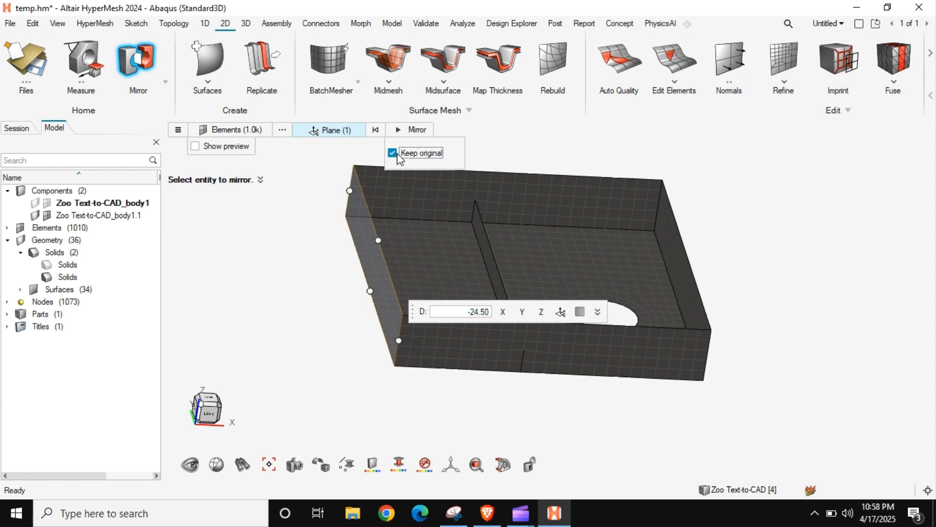
click(233, 147)
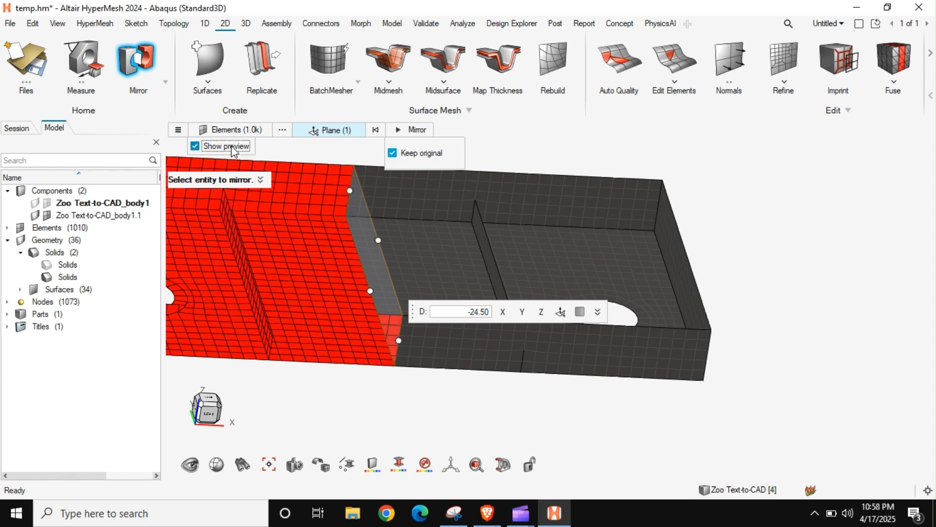
click(425, 129)
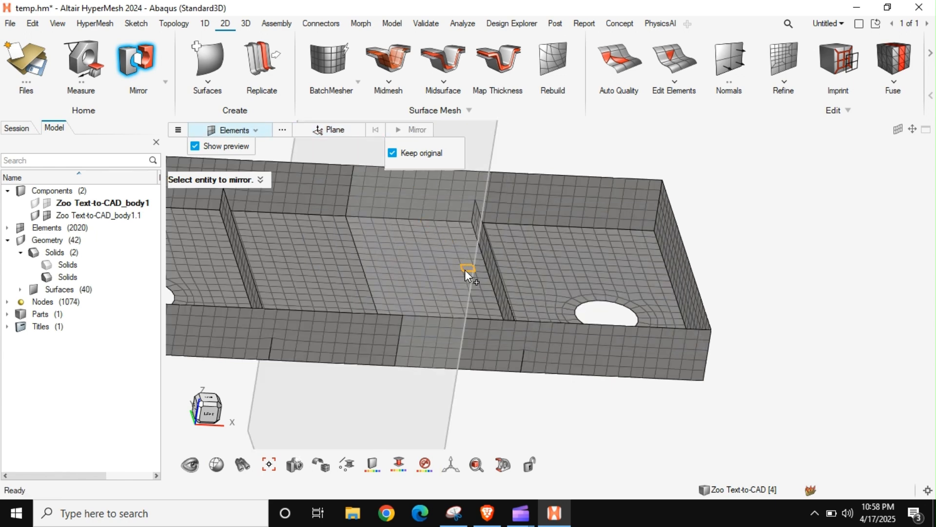
key(Escape)
right_drag(456, 250, 569, 244)
scroll(551, 238, down, 4)
middle_drag(525, 273, 515, 298)
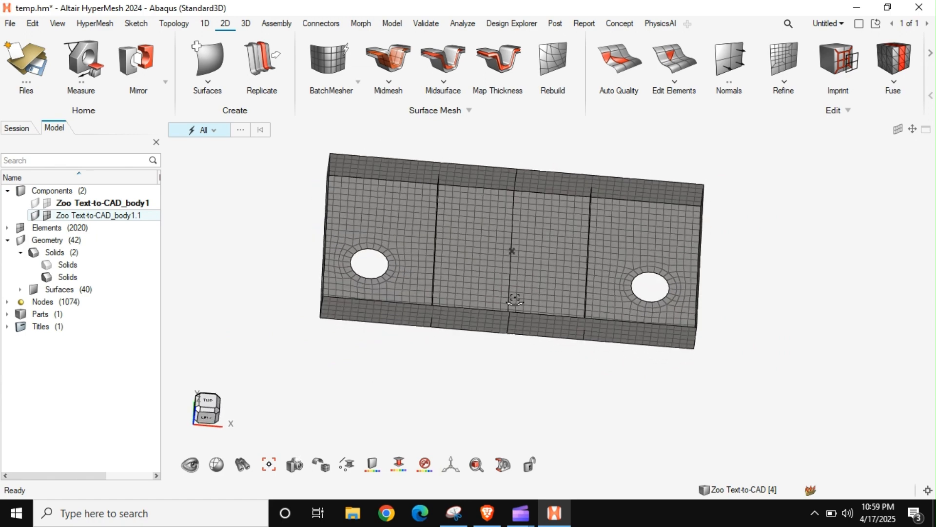
scroll(514, 321, up, 5)
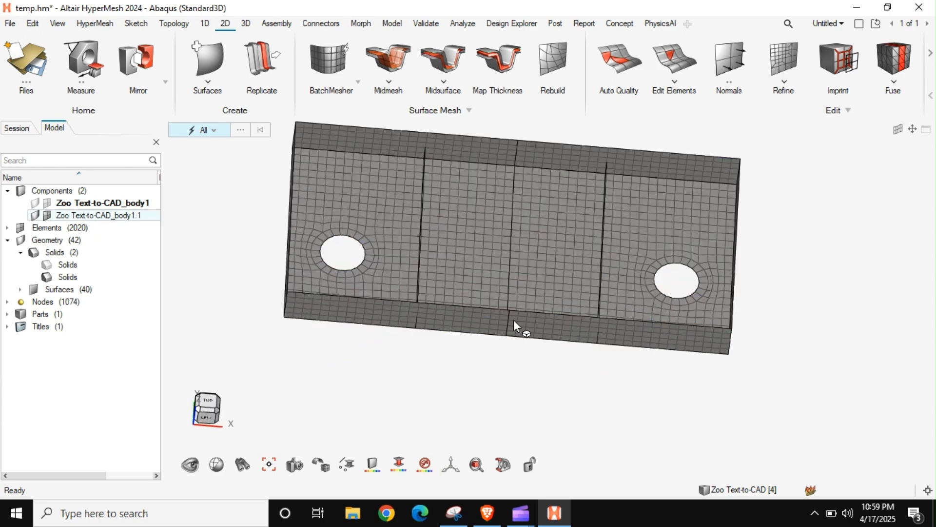
scroll(513, 320, down, 5)
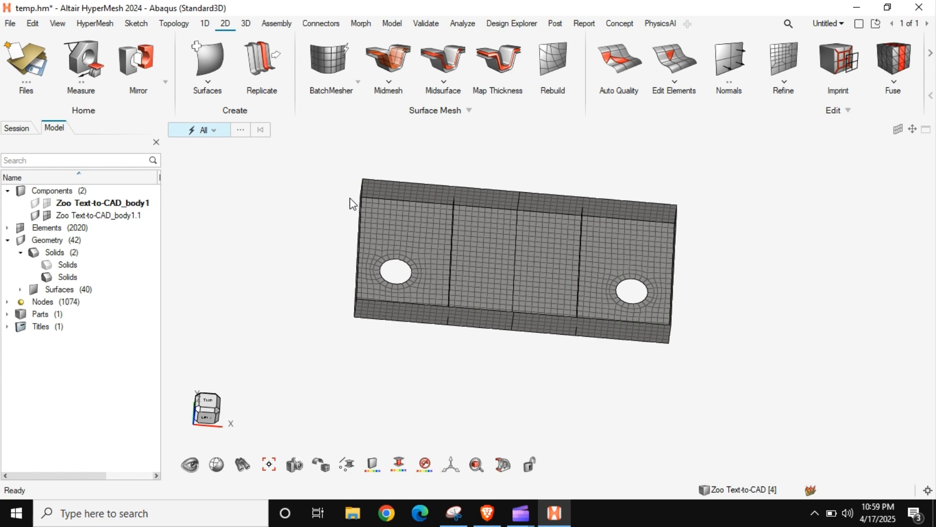
Step: Equivalence the duplicate nodes in the elements along the mirror seam with a tolerance of 0.01
key(F3)
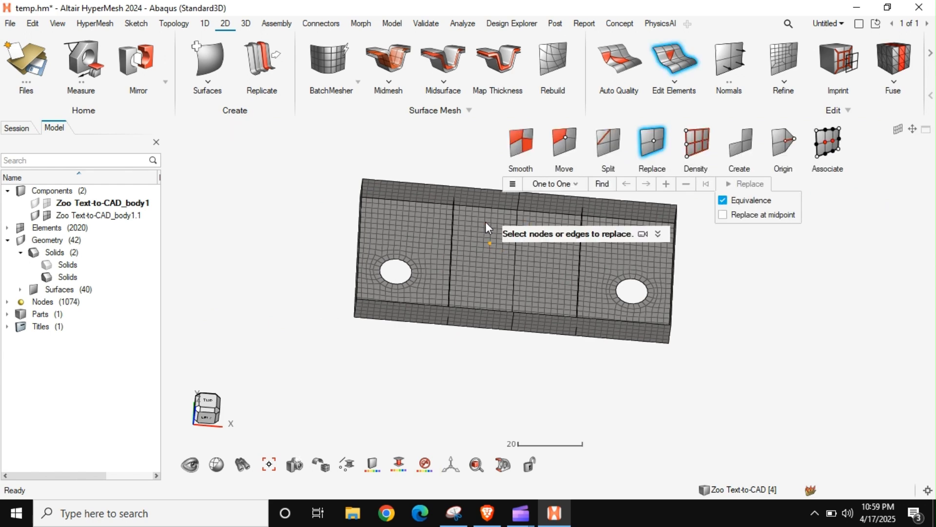
right_drag(491, 233, 403, 292)
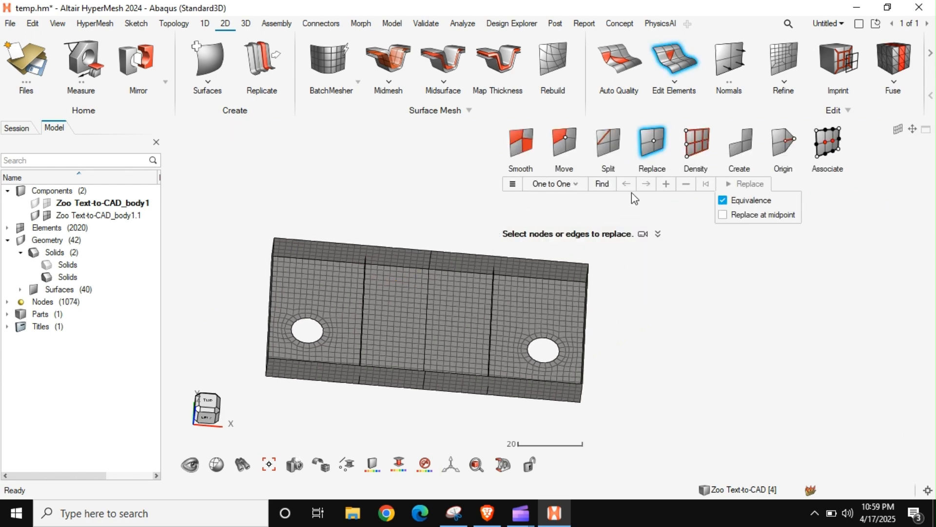
key(shift+F3)
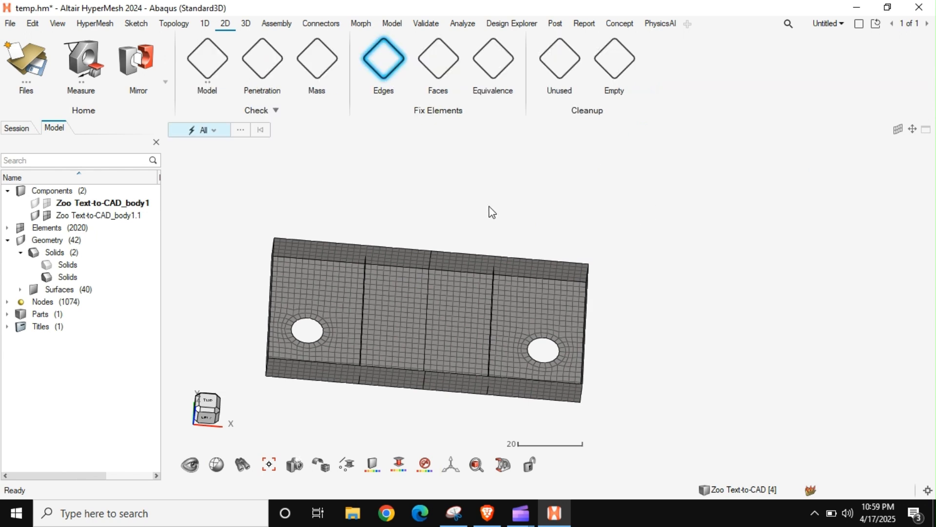
click(496, 60)
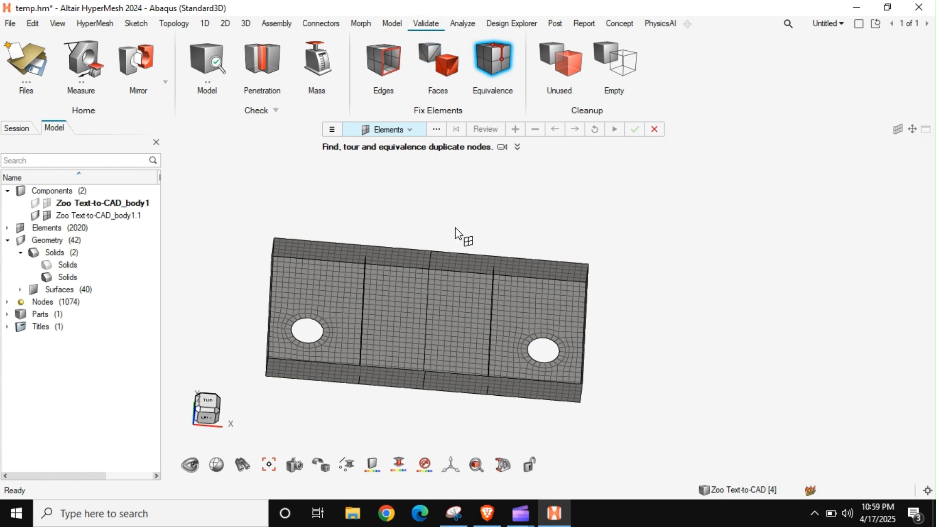
drag(431, 342, 411, 427)
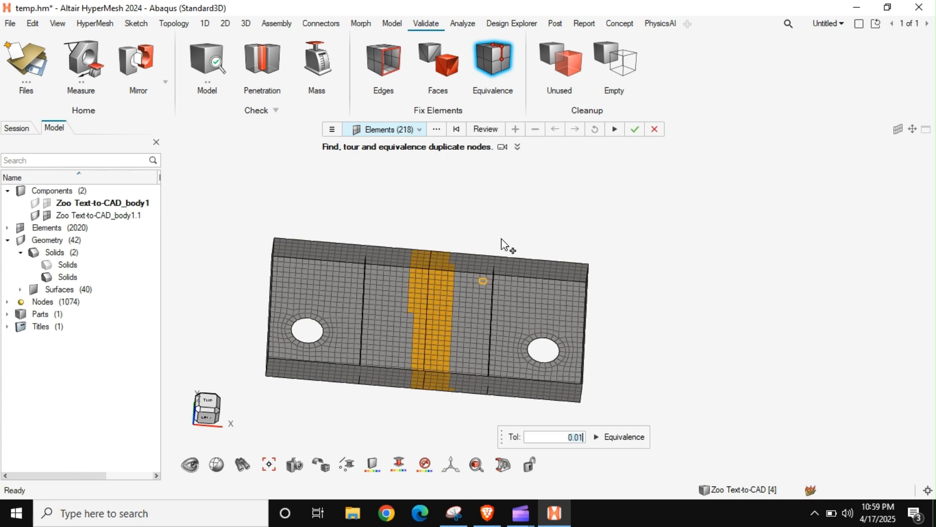
click(557, 438)
click(490, 130)
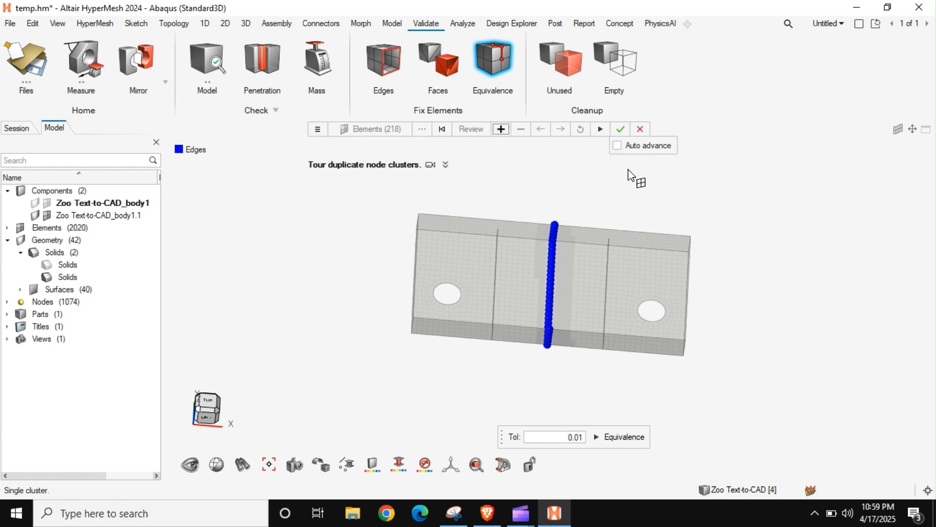
click(620, 129)
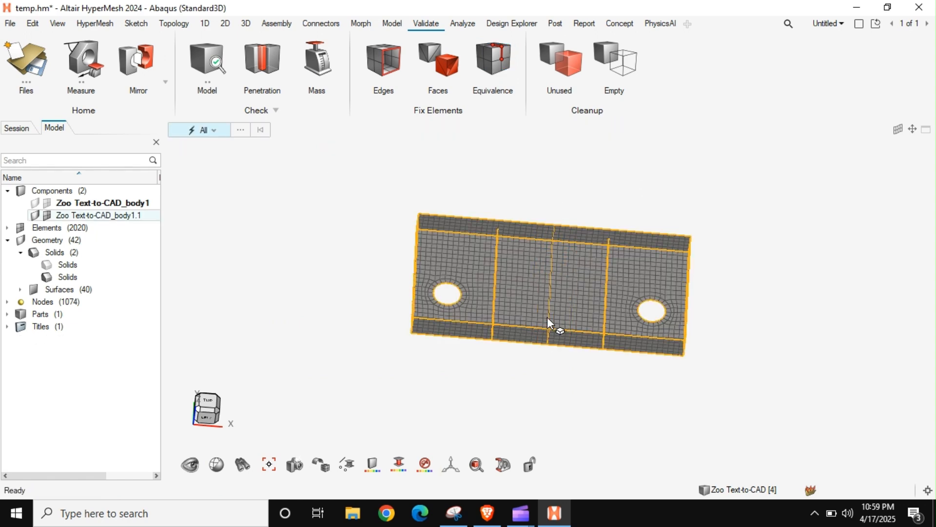
Step: Check all elements of the full tray mesh for free edges, including the middle seam, and leave the edge check
scroll(557, 315, up, 3)
middle_drag(526, 324, 546, 317)
scroll(546, 317, down, 3)
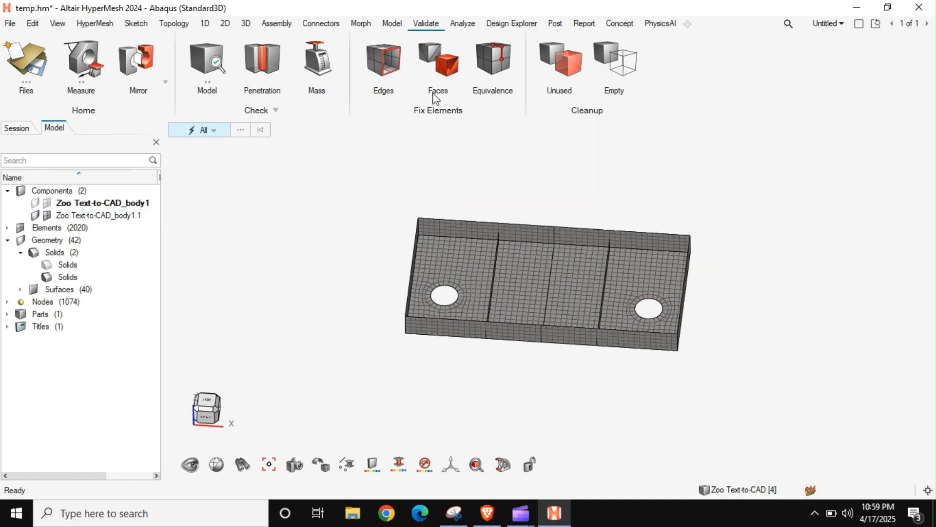
click(383, 59)
drag(744, 188, 307, 419)
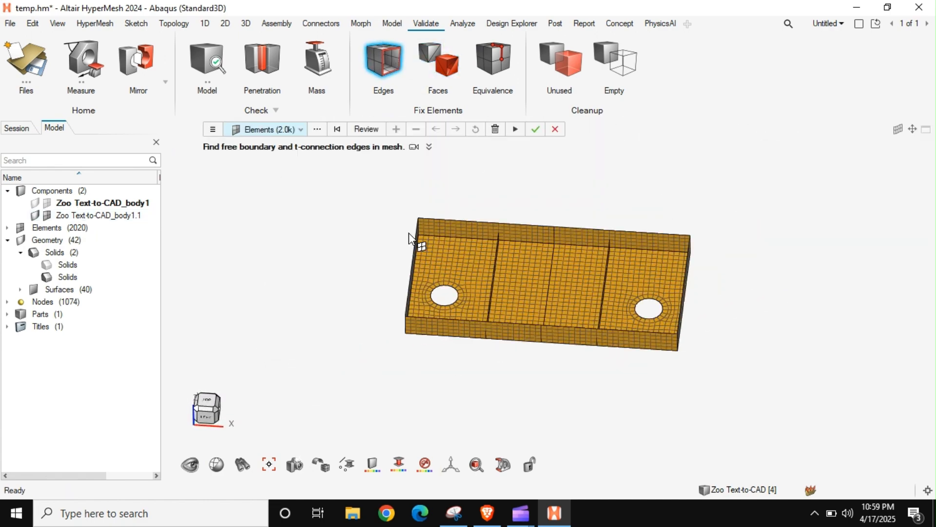
click(370, 130)
middle_drag(535, 297, 566, 322)
click(541, 128)
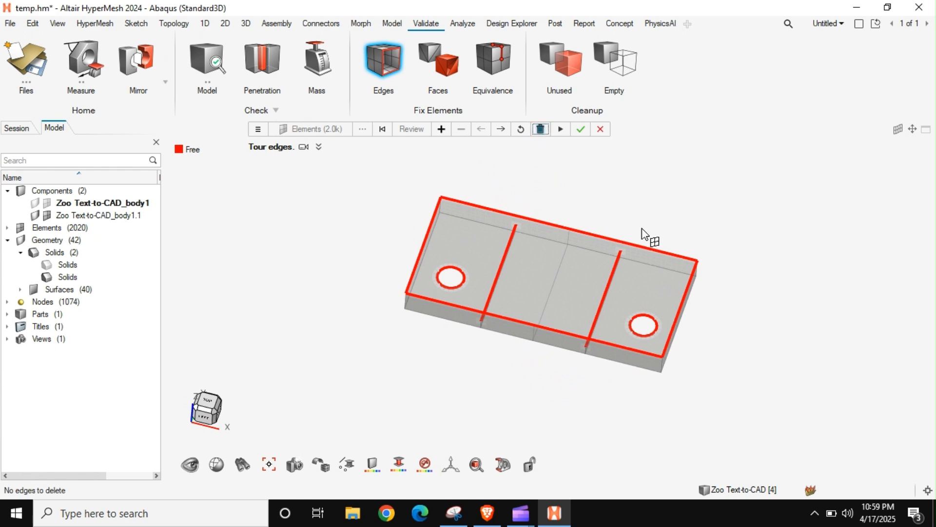
key(Escape)
key(Escape)
key(Escape)
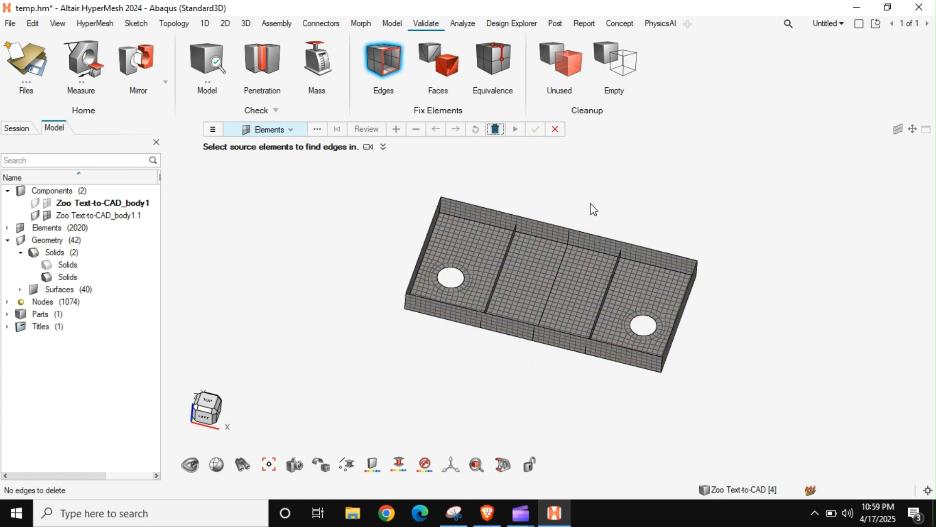
Step: Compare the mesh with the geometry of component Zoo Text-to-CAD_body1 by briefly showing it, and hide it again
scroll(476, 280, up, 3)
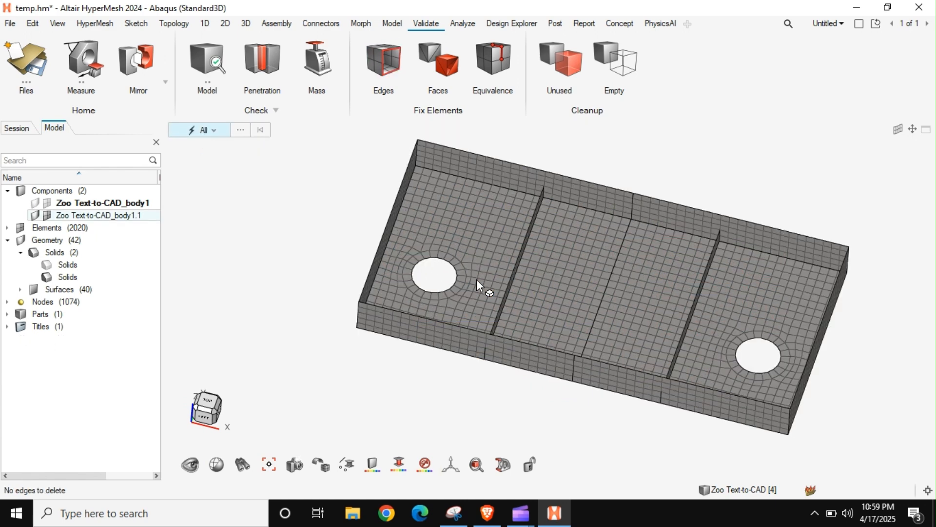
click(35, 203)
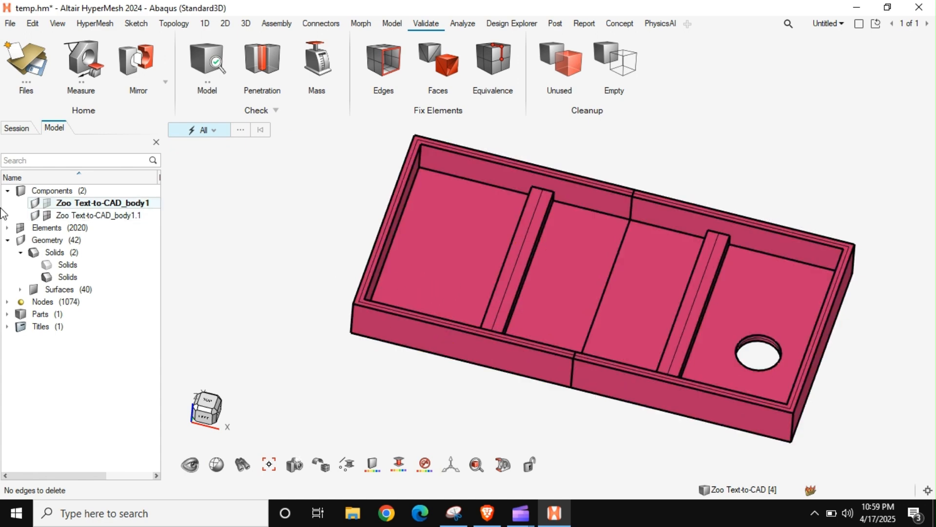
click(35, 203)
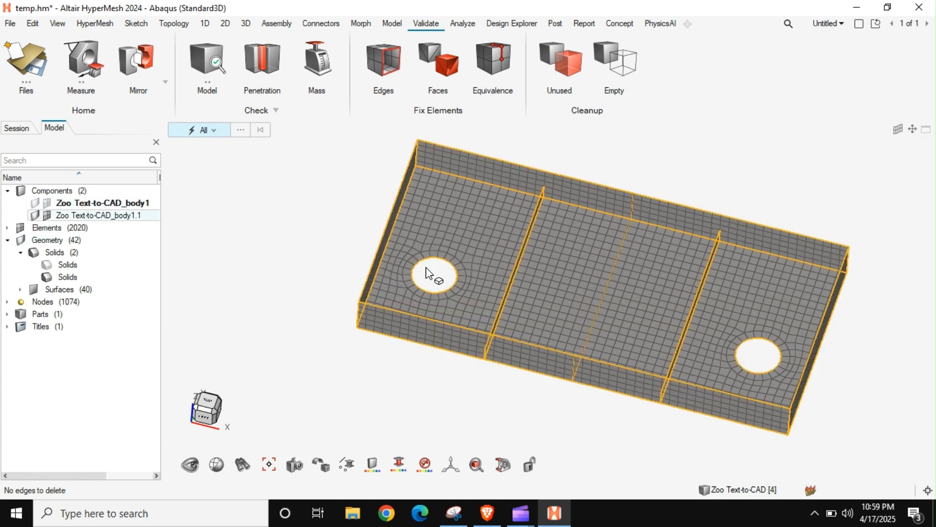
Step: Set up a Hole/Gap Fill with the Patch Fill type, a node list as input and Curved Fill enabled
click(224, 24)
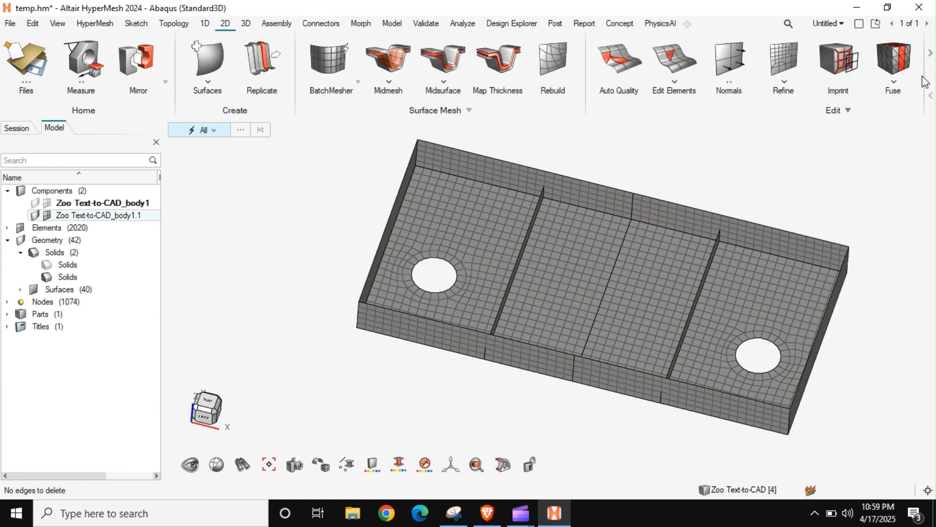
click(931, 55)
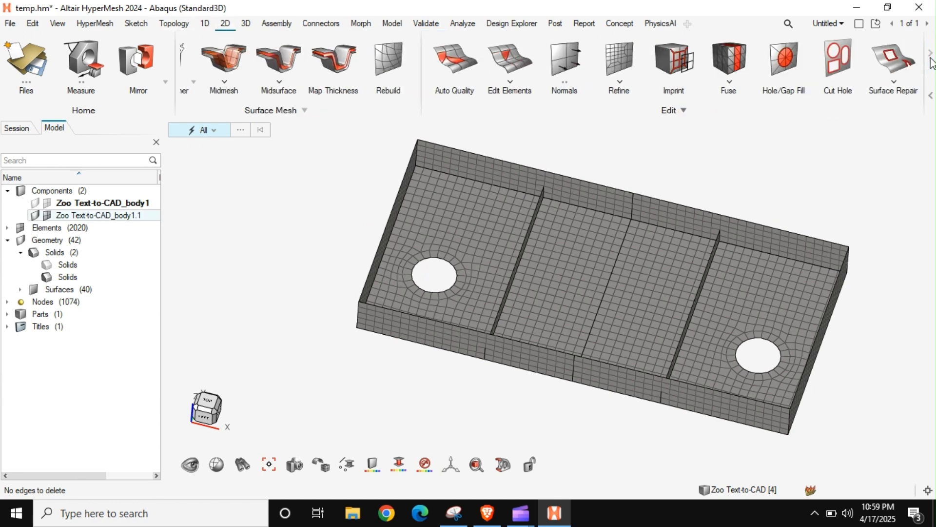
click(784, 61)
click(229, 155)
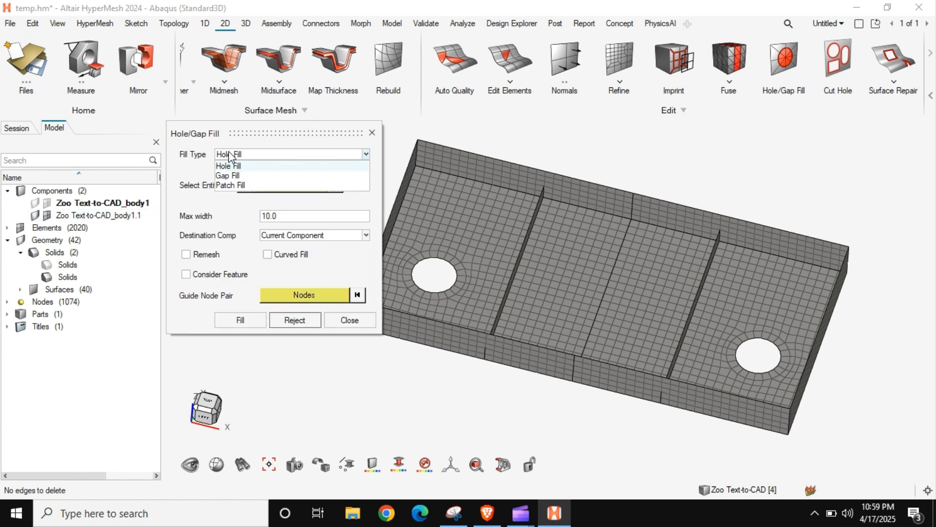
click(331, 186)
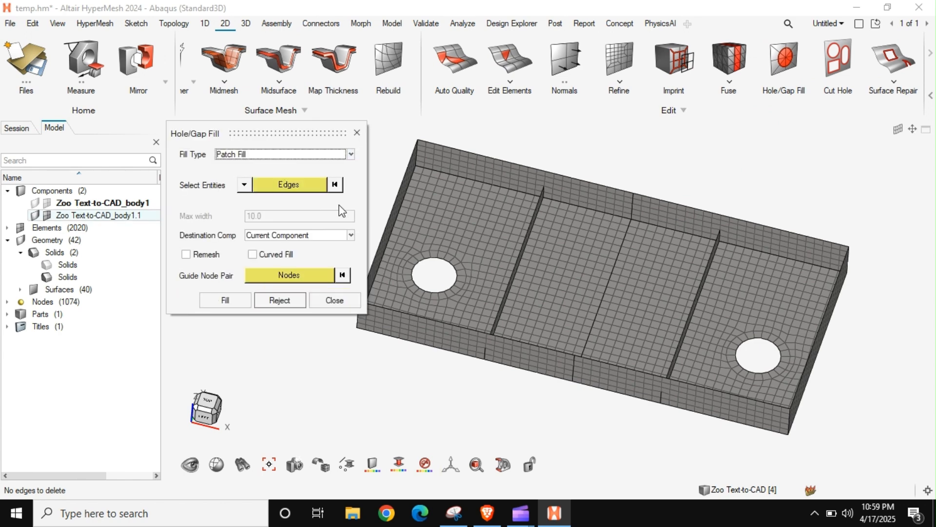
click(244, 184)
click(273, 226)
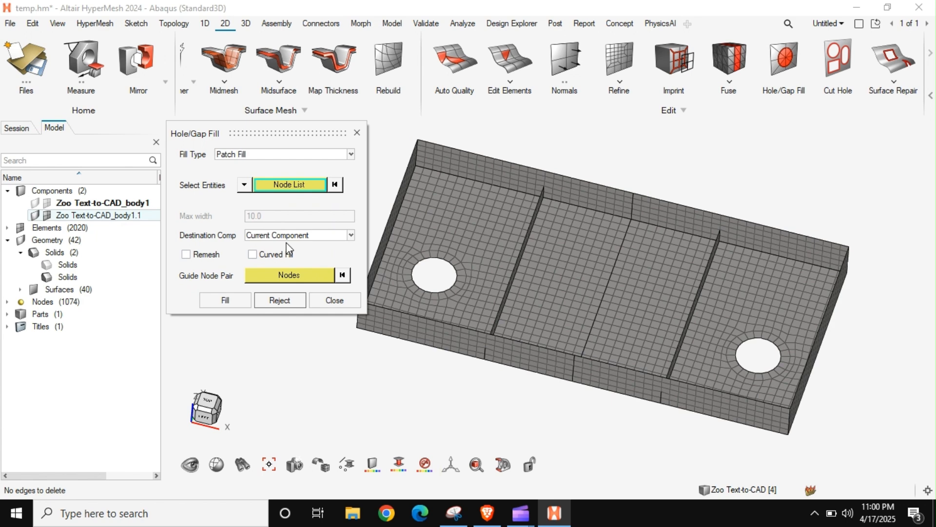
click(252, 254)
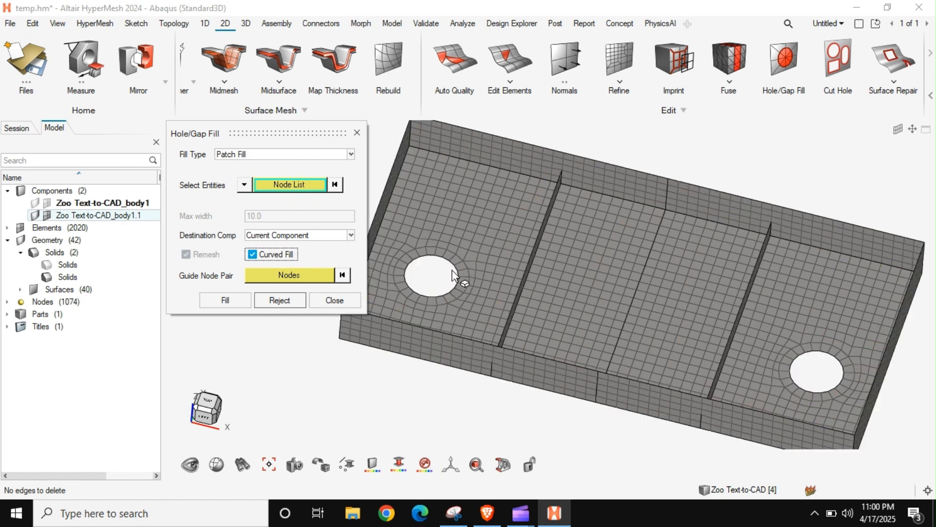
Step: Pick the full loop of boundary nodes around the round hole in the tray's left bay, fill it and leave the fill tool
scroll(453, 272, up, 3)
click(308, 192)
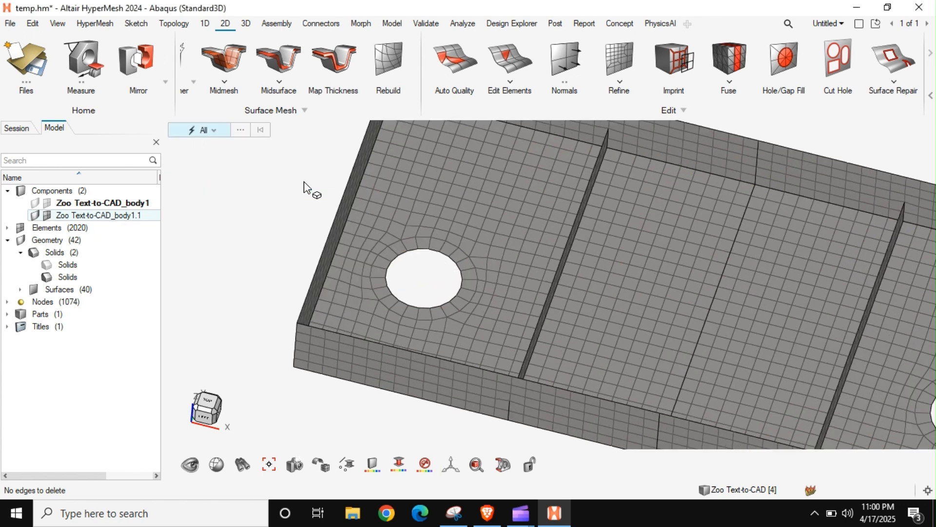
click(387, 269)
click(458, 271)
click(412, 305)
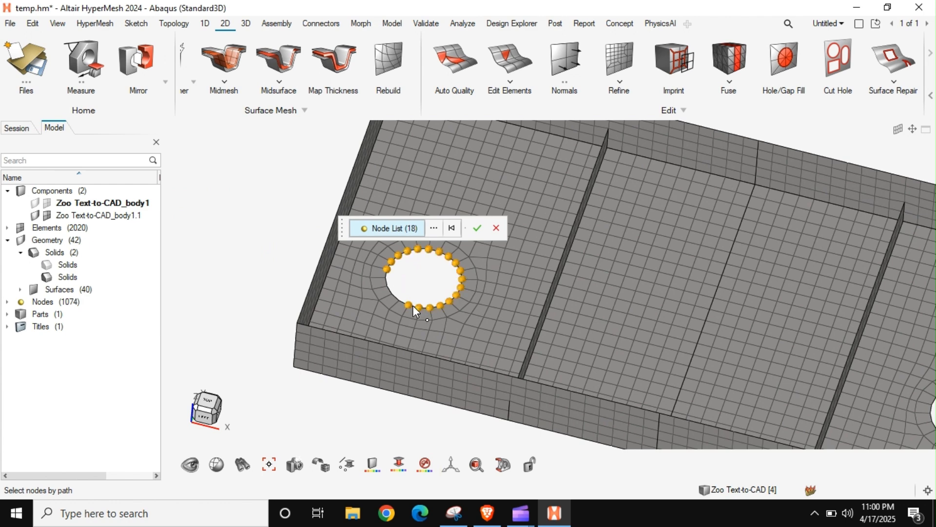
click(385, 280)
click(477, 228)
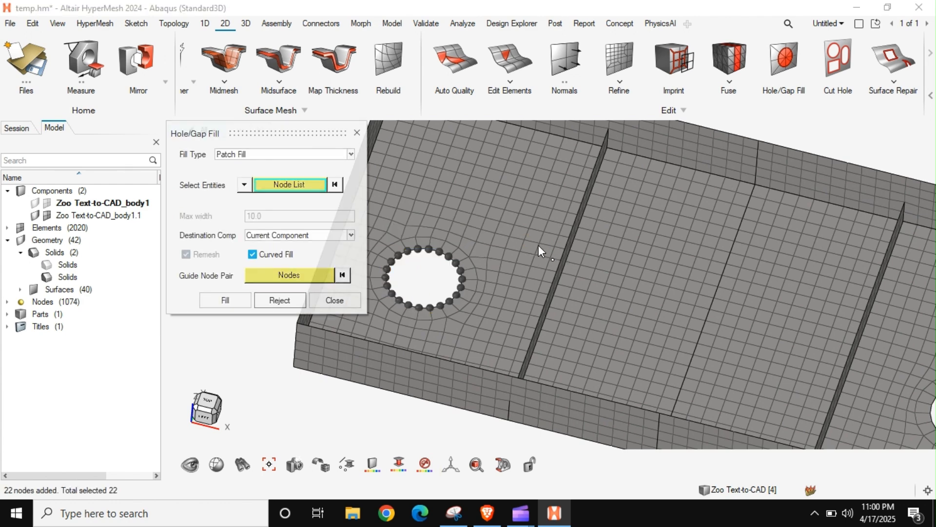
click(230, 302)
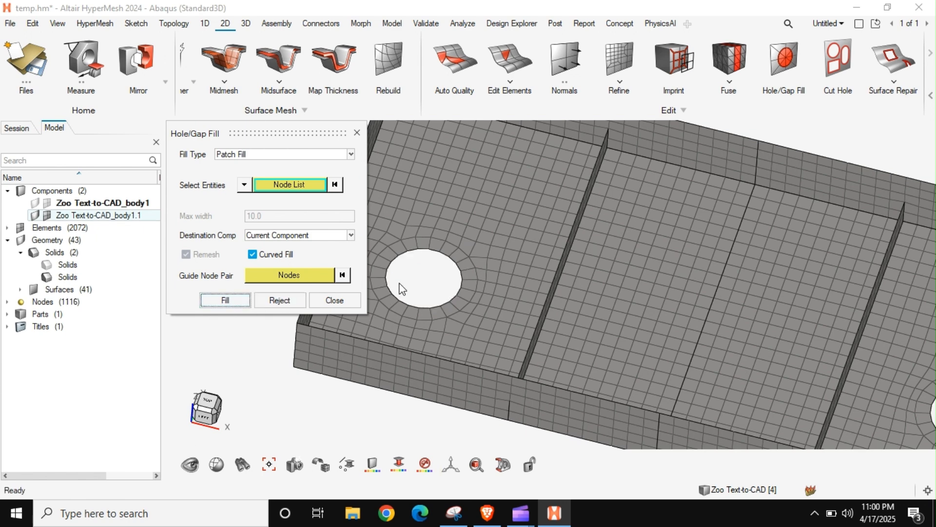
click(334, 300)
Step: Display the mesh of component Zoo Text-to-CAD_body1 to show the patch, and confirm Zoo Text-to-CAD as the current part
click(48, 204)
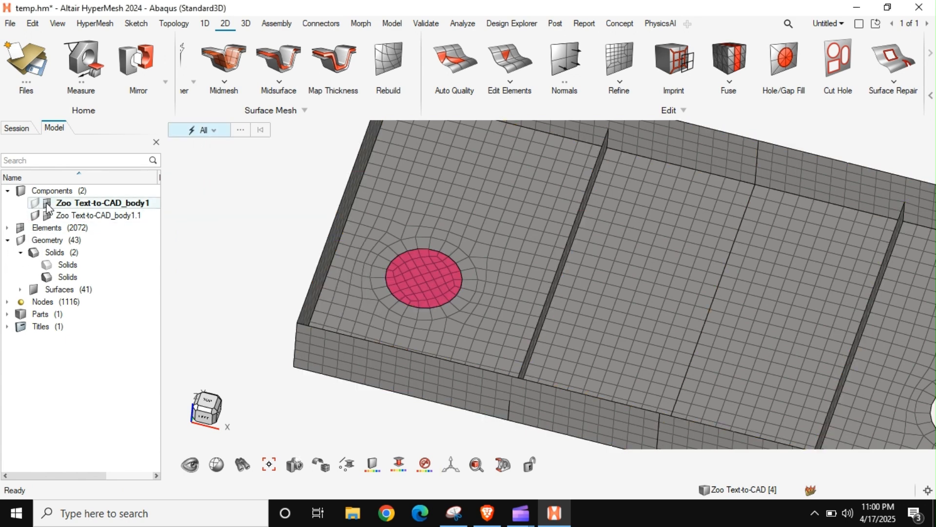
right_drag(498, 258, 430, 306)
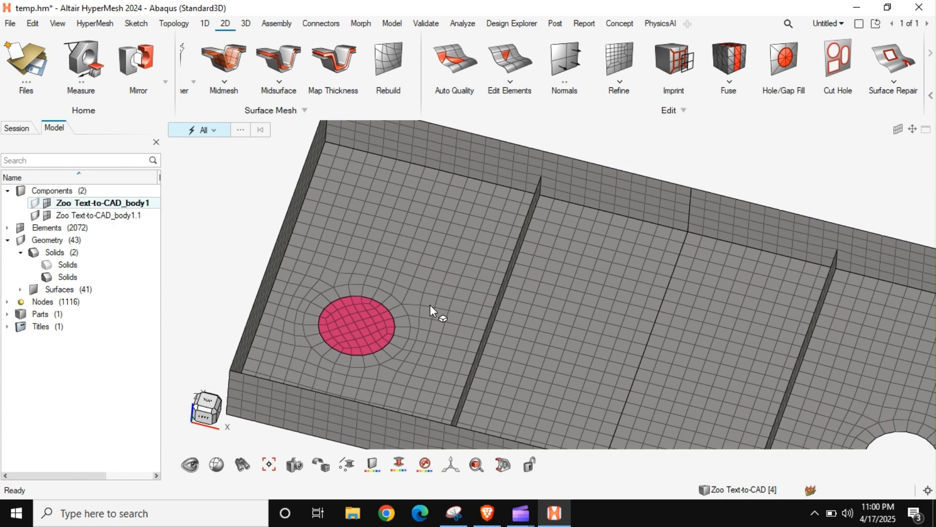
scroll(430, 305, down, 3)
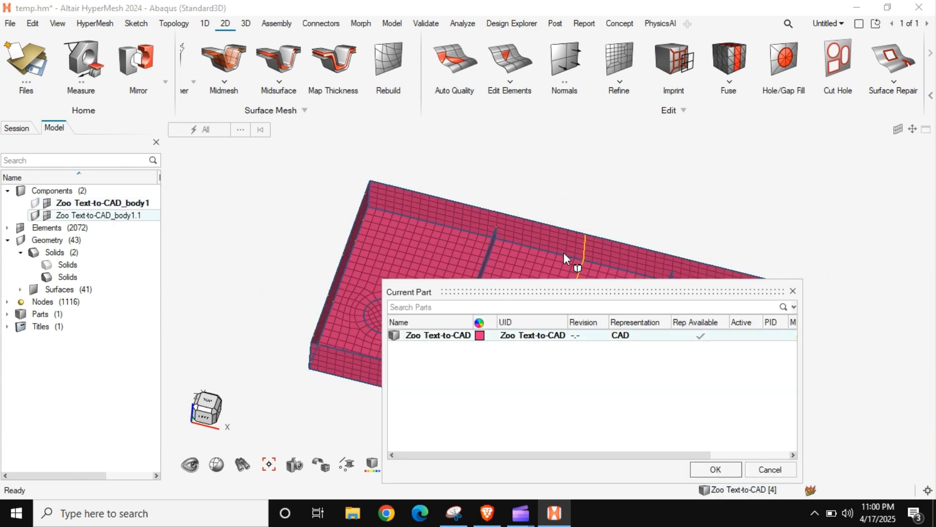
click(715, 470)
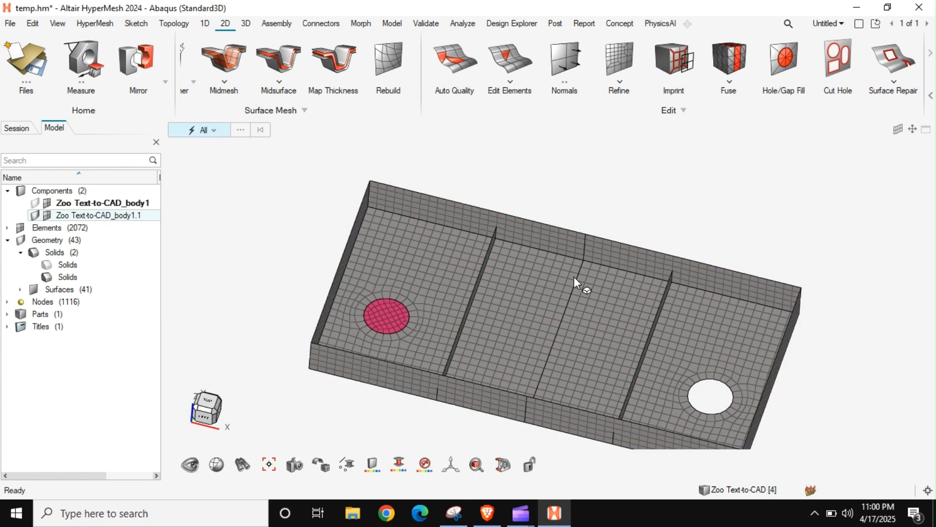
Step: Move the patch elements and the mesh around them into component Zoo Text-to-CAD_body1.1 with Organize, without copying
key(f)
key(shift+F11)
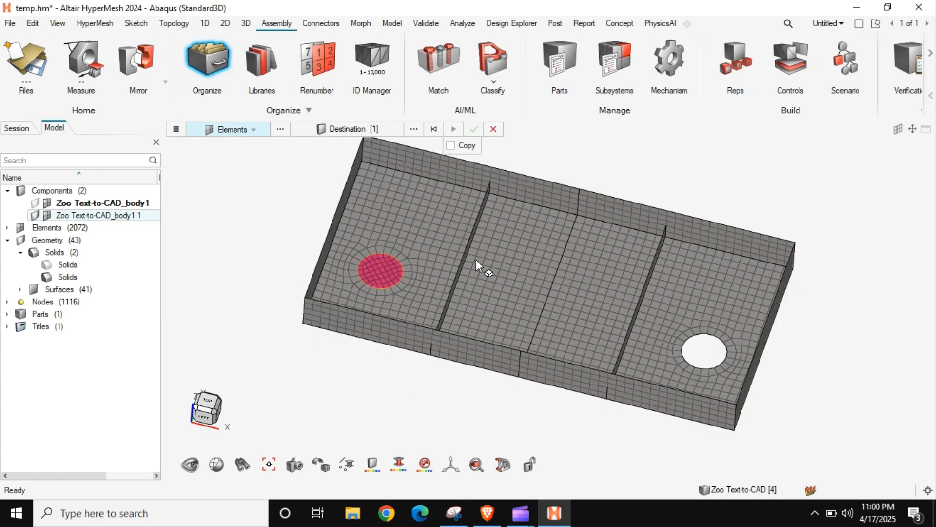
shift+drag(439, 218, 326, 315)
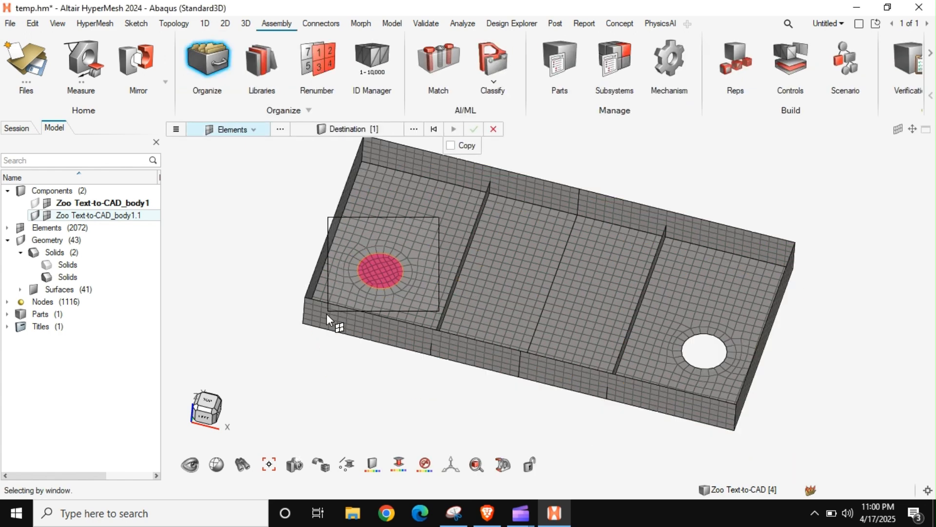
middle_click(386, 190)
click(488, 206)
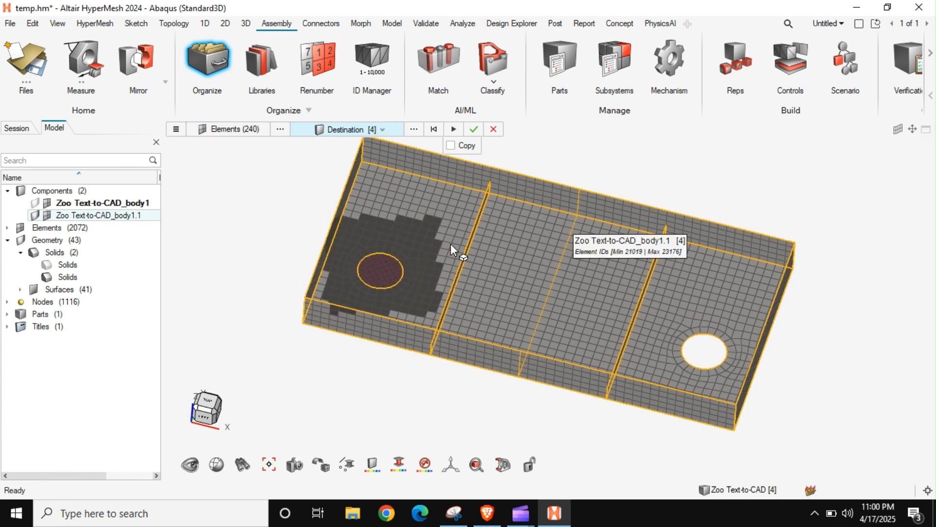
click(472, 129)
Step: Review the free edges of all tray elements, including the patched hole, and leave the edge check
scroll(471, 258, down, 3)
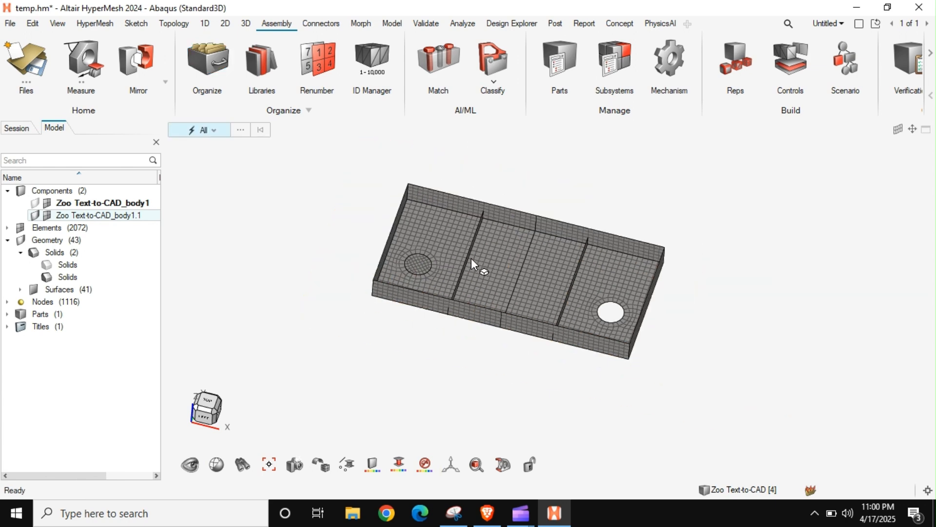
key(shift+F3)
drag(784, 176, 273, 390)
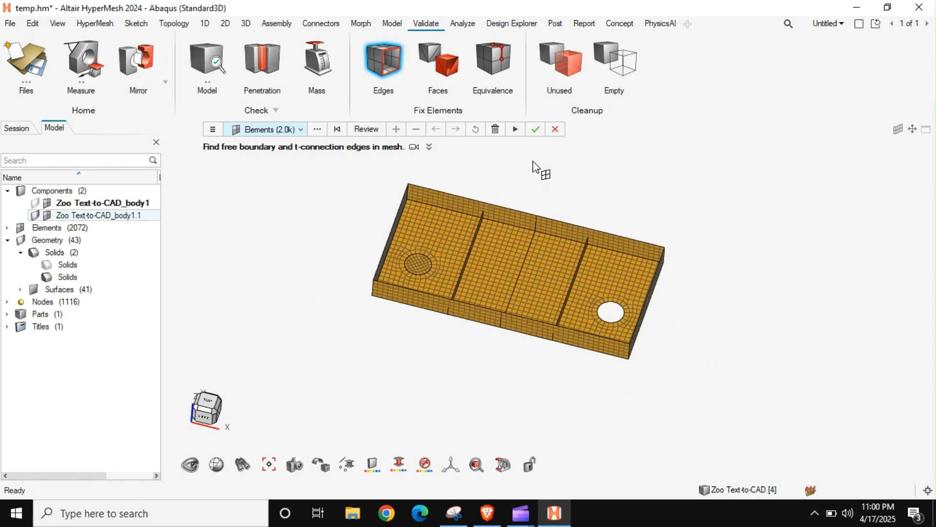
click(366, 129)
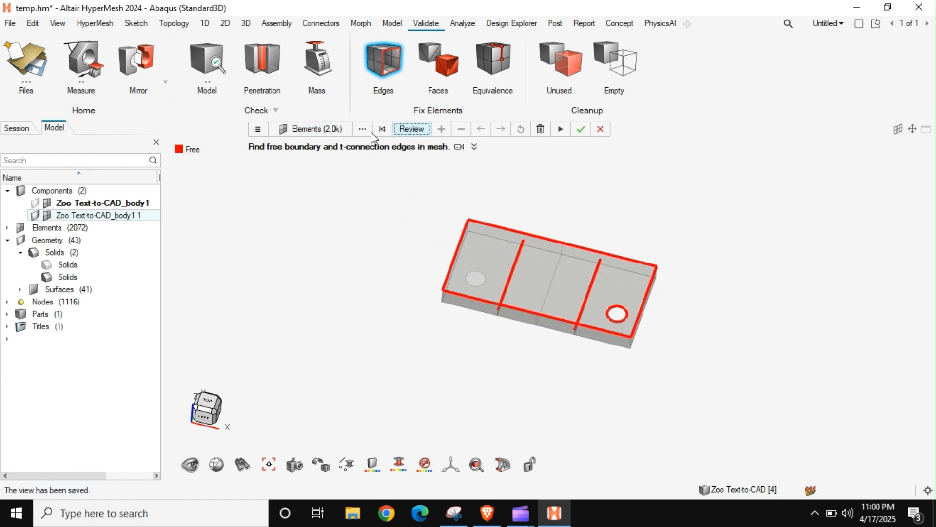
click(600, 129)
Step: Rebuild all floor elements of the tray's left bay, including the patched hole
scroll(510, 260, up, 5)
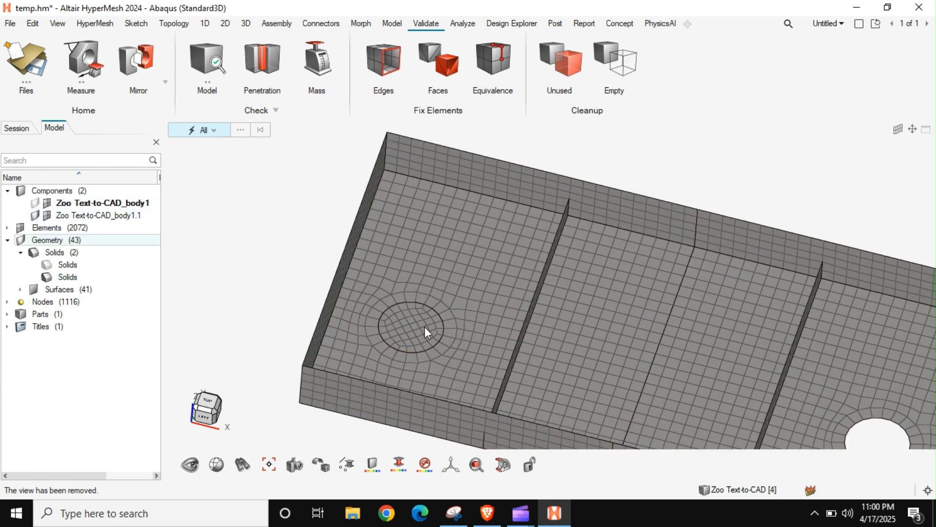
click(223, 23)
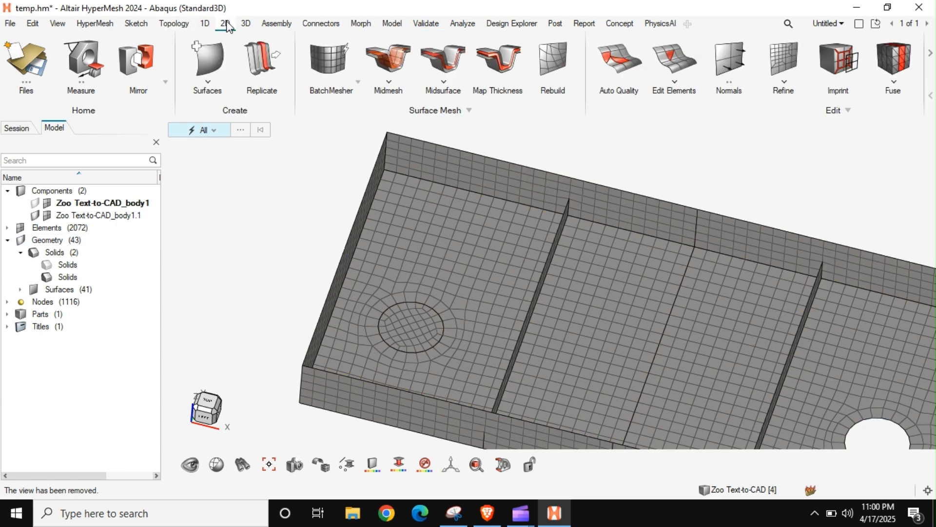
click(551, 61)
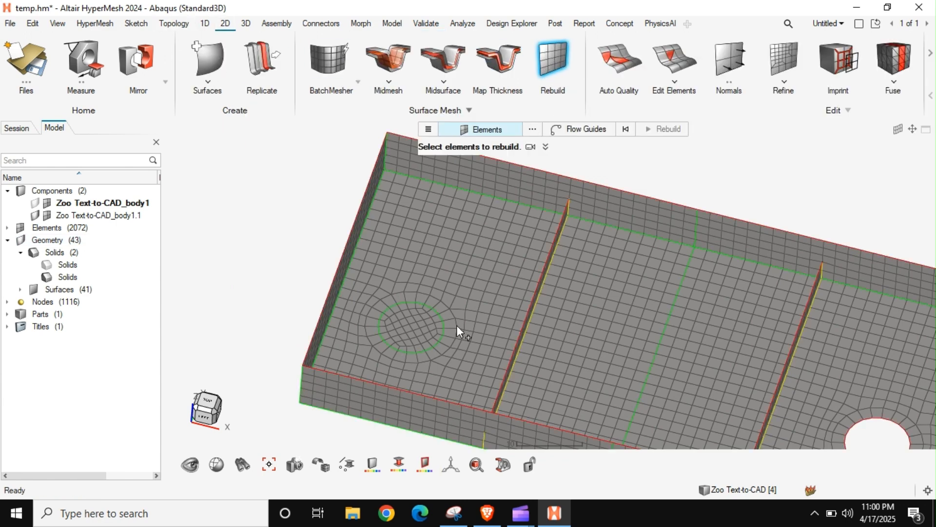
drag(478, 269, 367, 362)
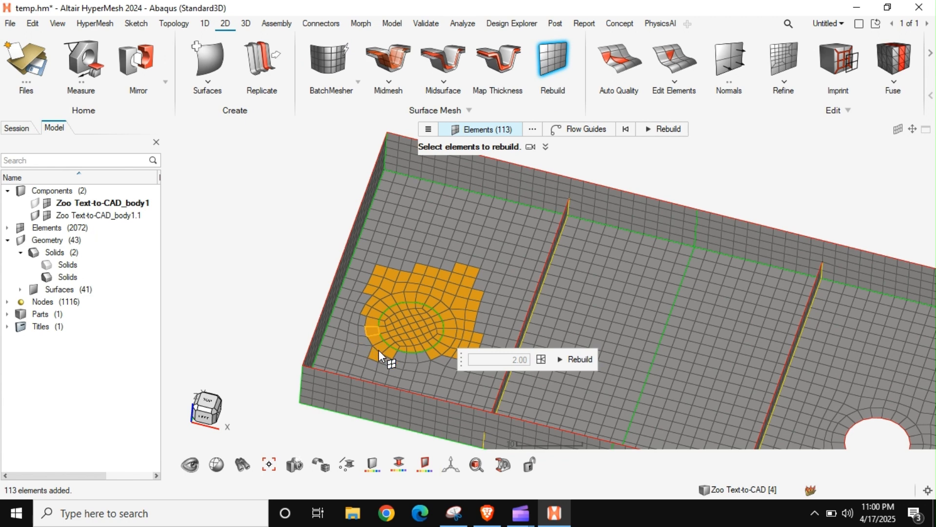
double_click(381, 349)
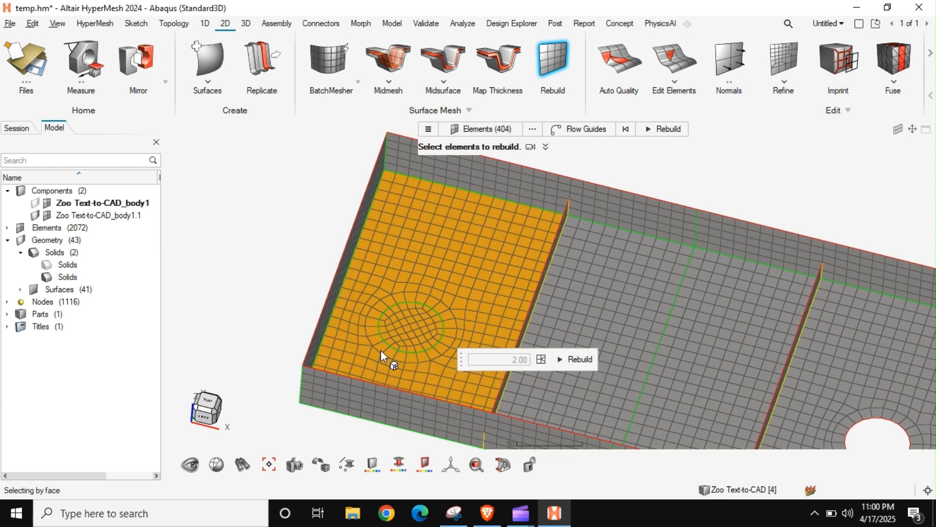
click(583, 355)
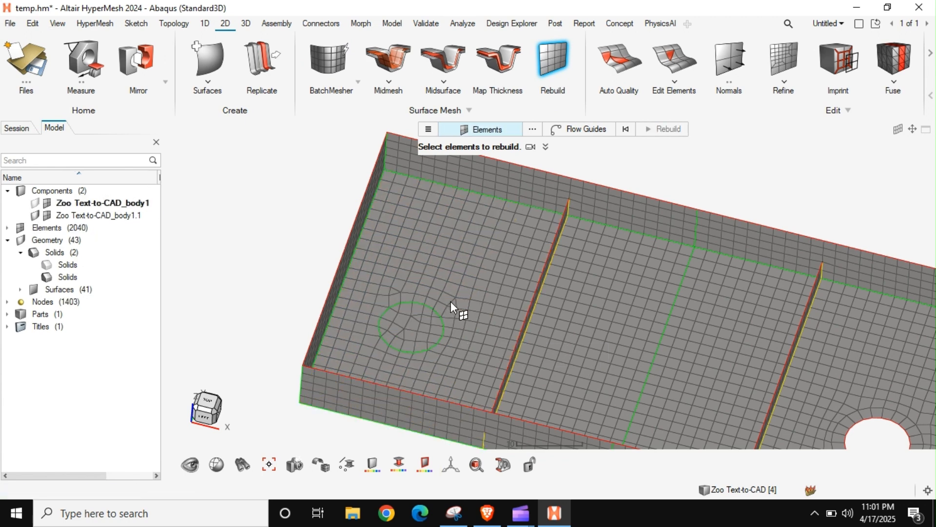
Step: Remove the circular edge around the patched hole so the left bay's floor is one continuous surface
key(F11)
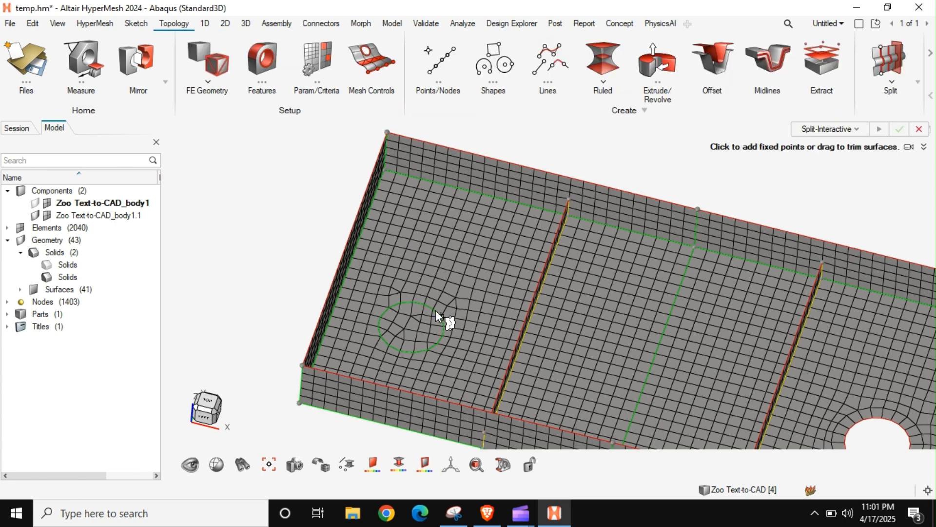
click(435, 310)
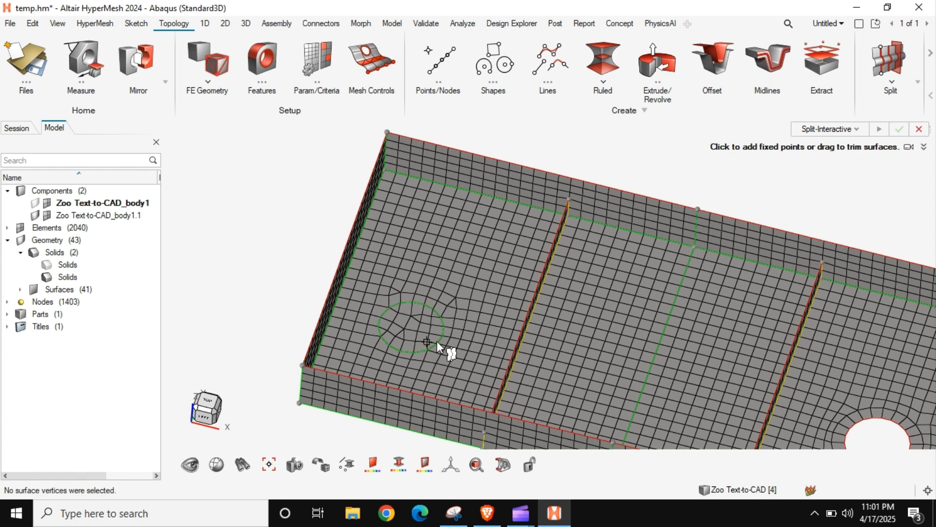
click(439, 326)
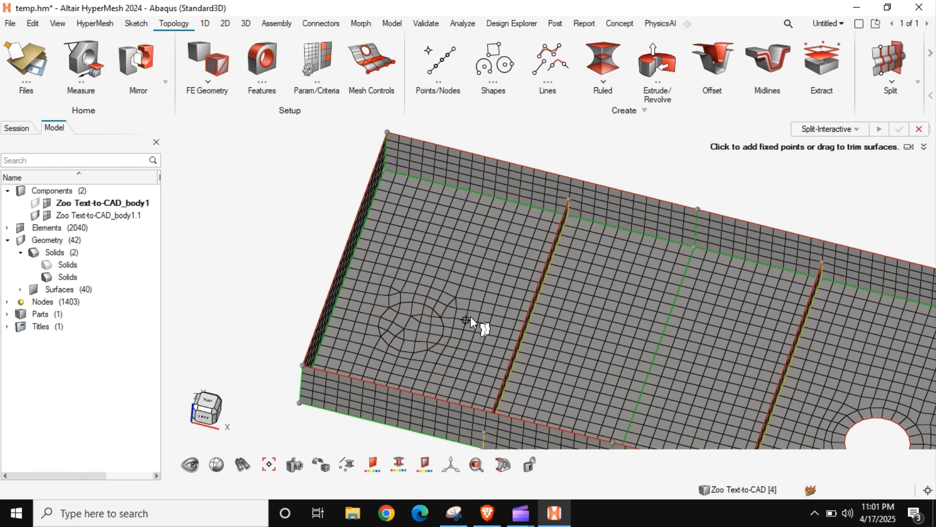
key(Escape)
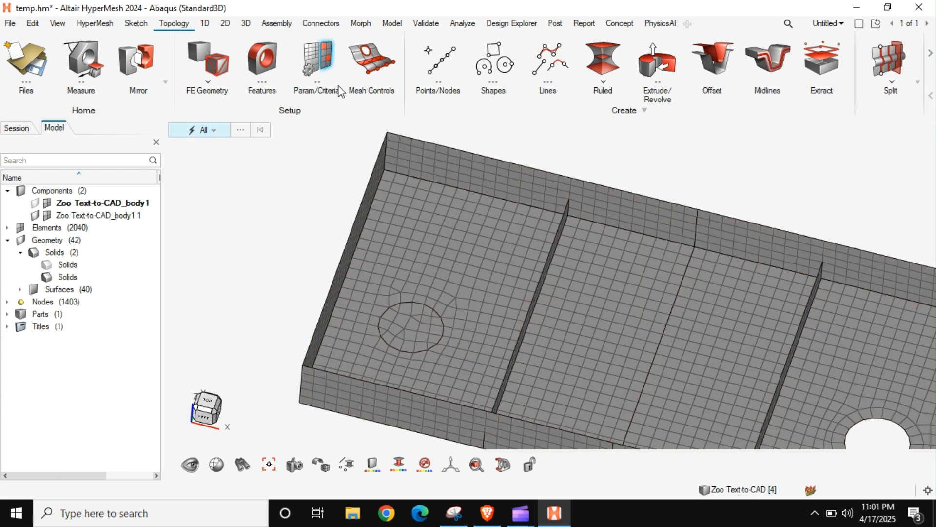
Step: Rebuild the left bay's floor mesh across the former hole outline and look over the whole tray
click(226, 24)
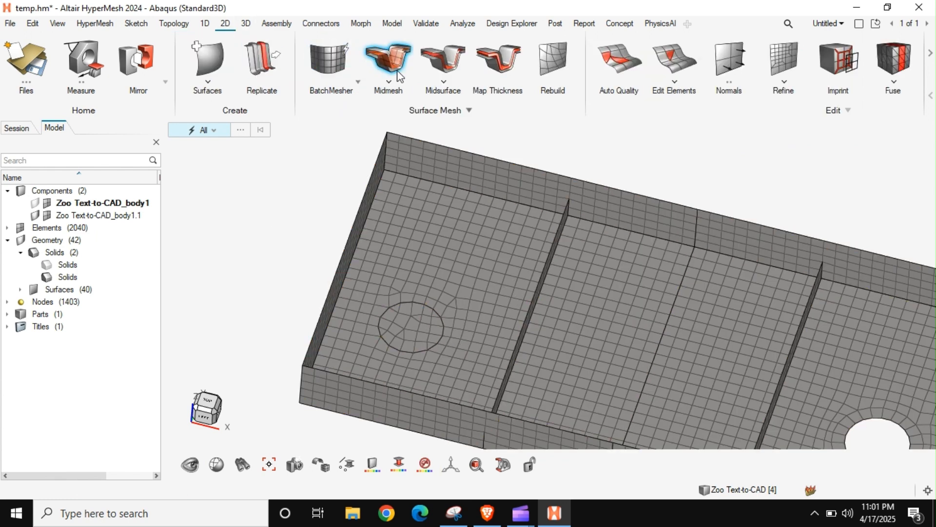
click(541, 61)
click(485, 254)
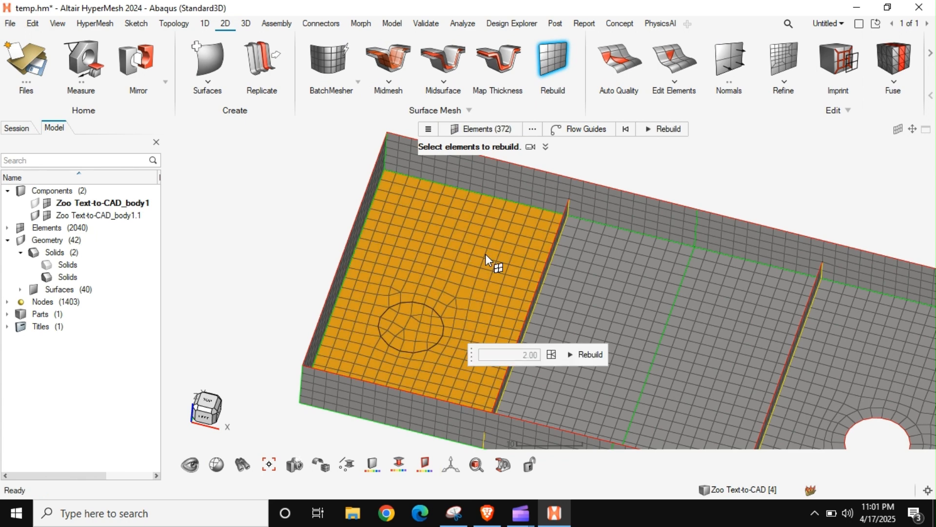
click(662, 128)
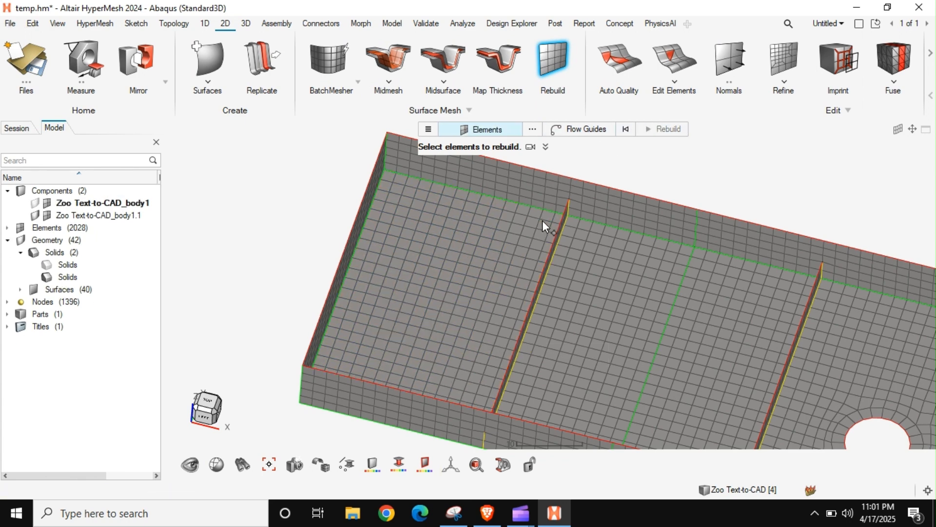
key(Escape)
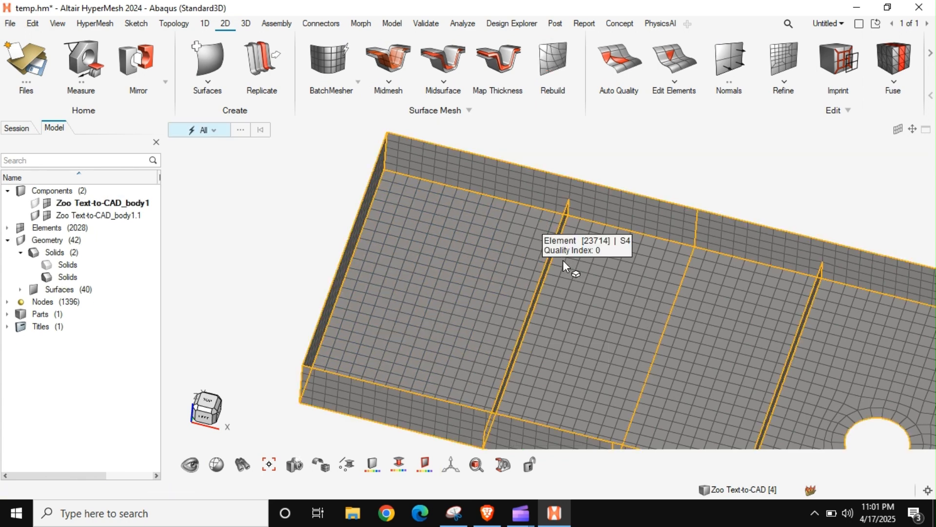
right_drag(777, 356, 584, 286)
scroll(577, 280, down, 5)
middle_drag(499, 315, 443, 312)
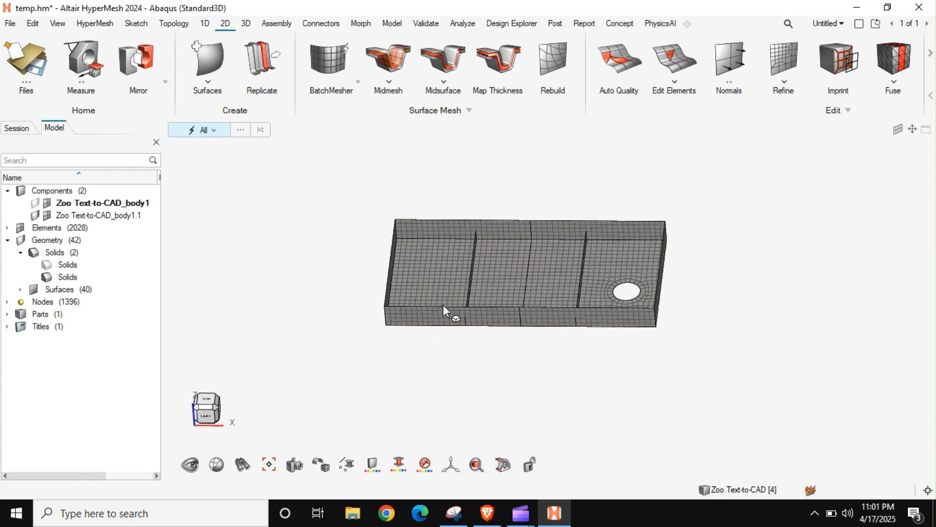
Step: Show the solid geometry of the component Zoo Text-to-CAD_body1 together with its midmesh
click(35, 203)
scroll(532, 303, up, 2)
right_drag(542, 312, 506, 317)
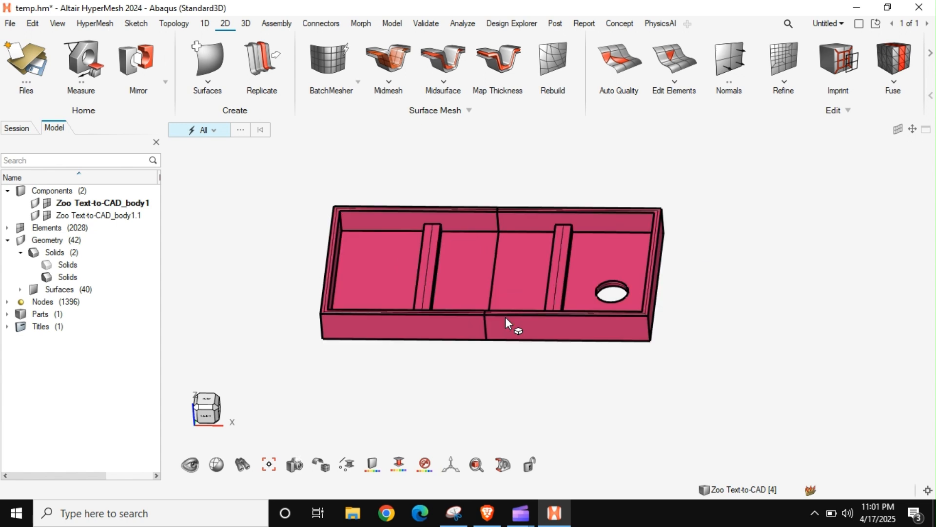
middle_drag(505, 317, 530, 345)
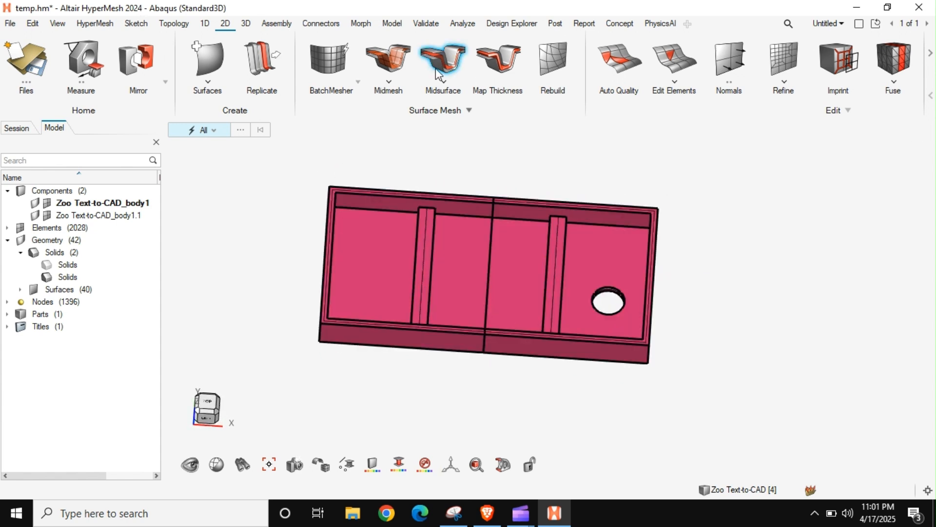
Step: Set up Map Thickness with the tray's solid component as source and all midmesh elements as target
click(498, 59)
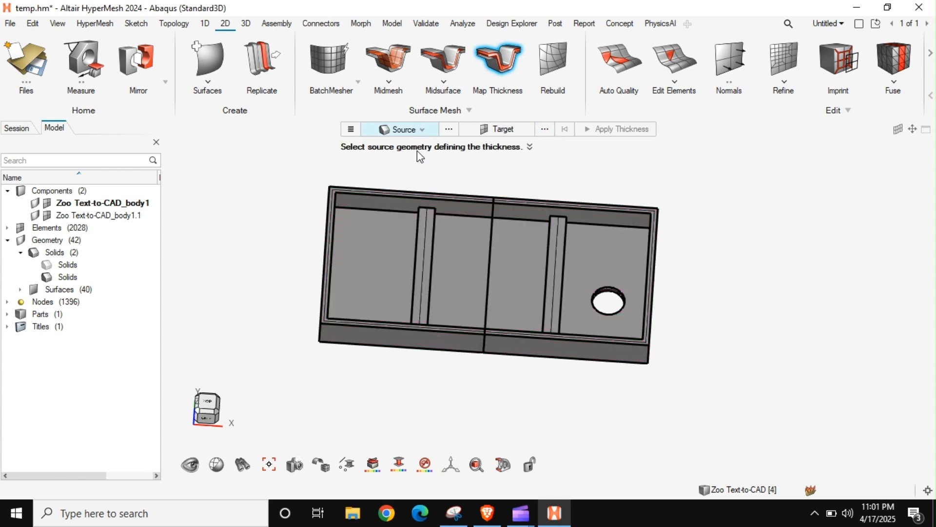
click(422, 130)
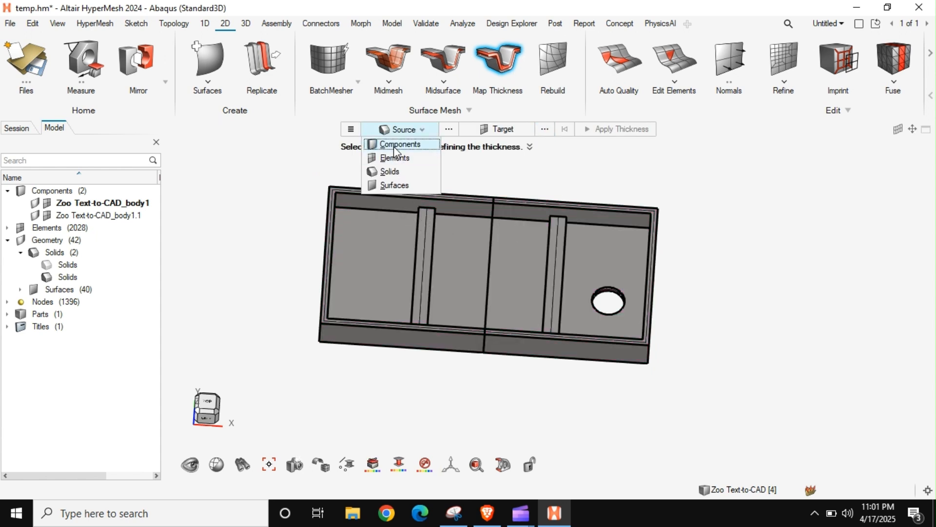
click(397, 143)
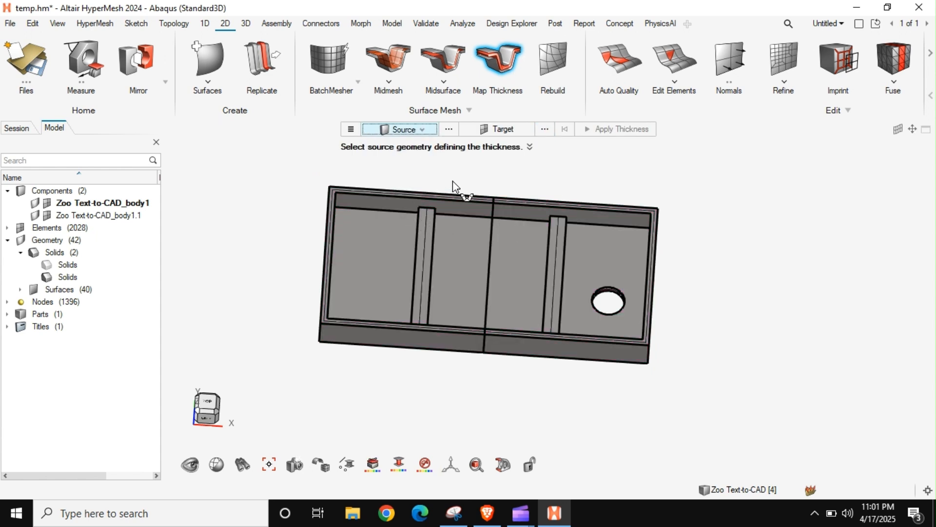
click(469, 204)
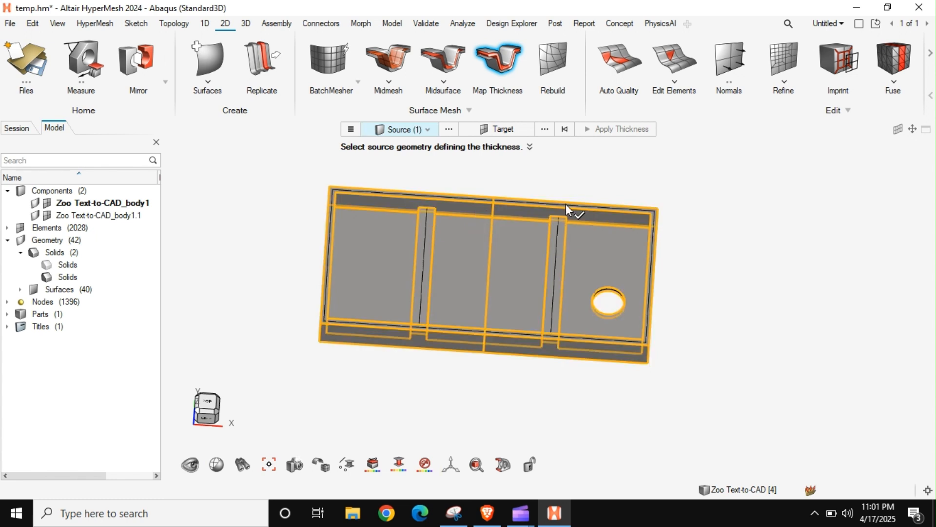
click(505, 129)
shift+drag(776, 175, 342, 398)
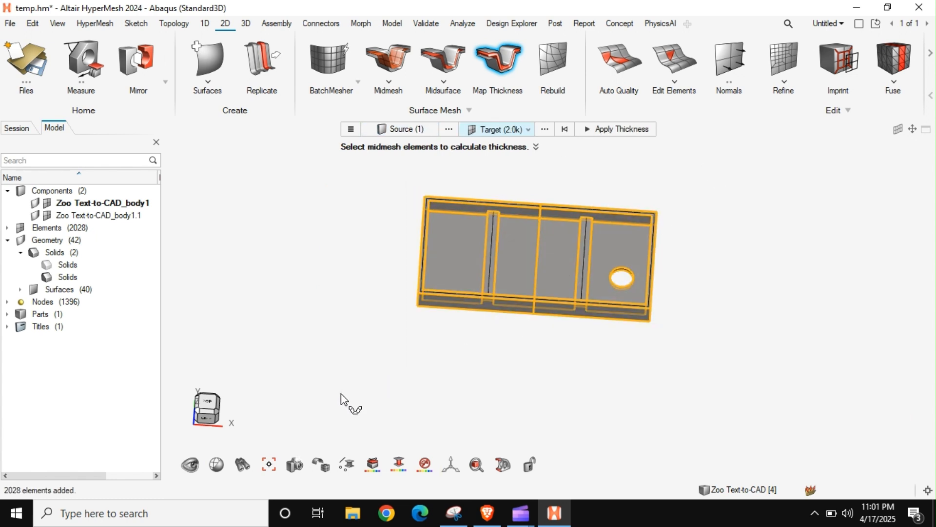
Step: Set the thickness output to Properties on components and the property name prefix to "plastic_"
click(355, 131)
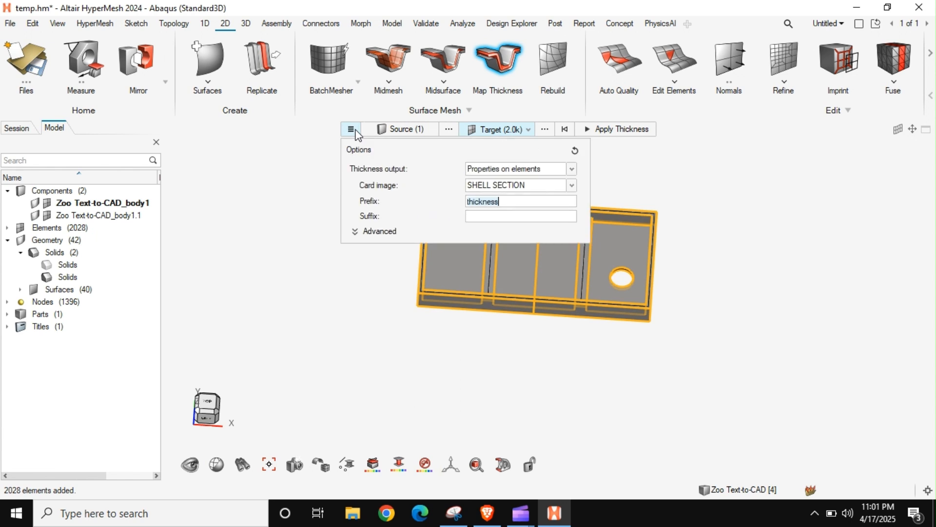
click(356, 233)
click(508, 103)
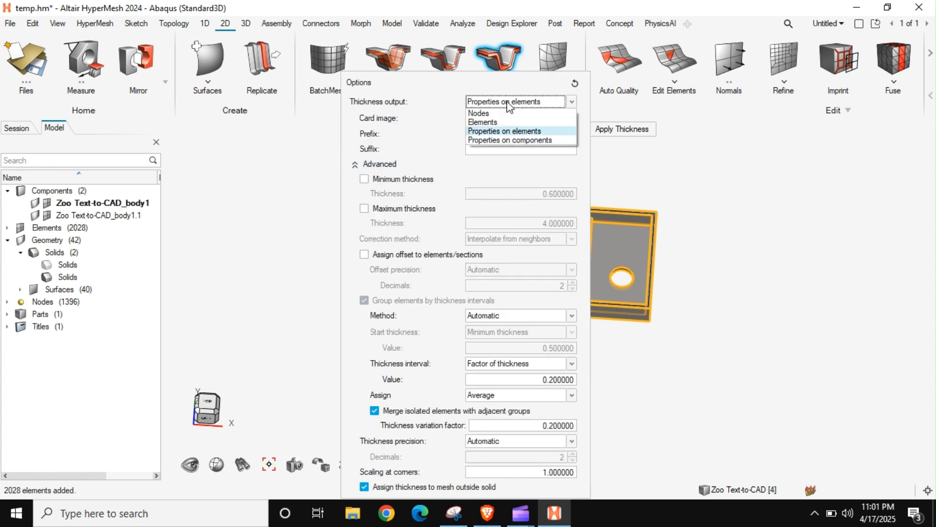
click(509, 103)
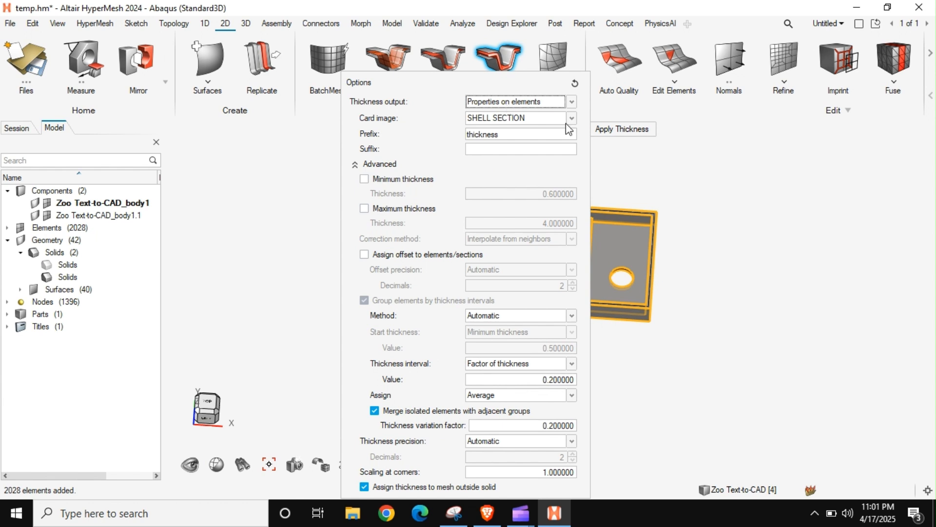
click(517, 103)
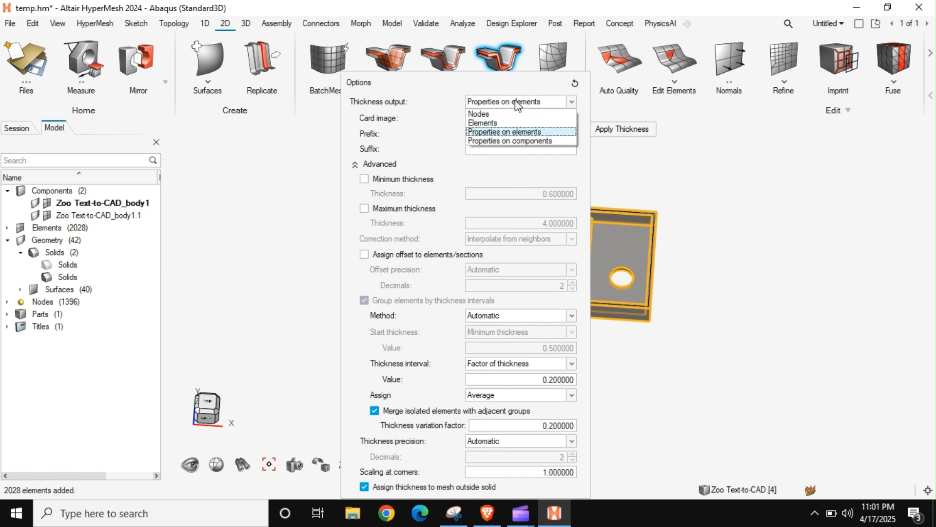
click(509, 142)
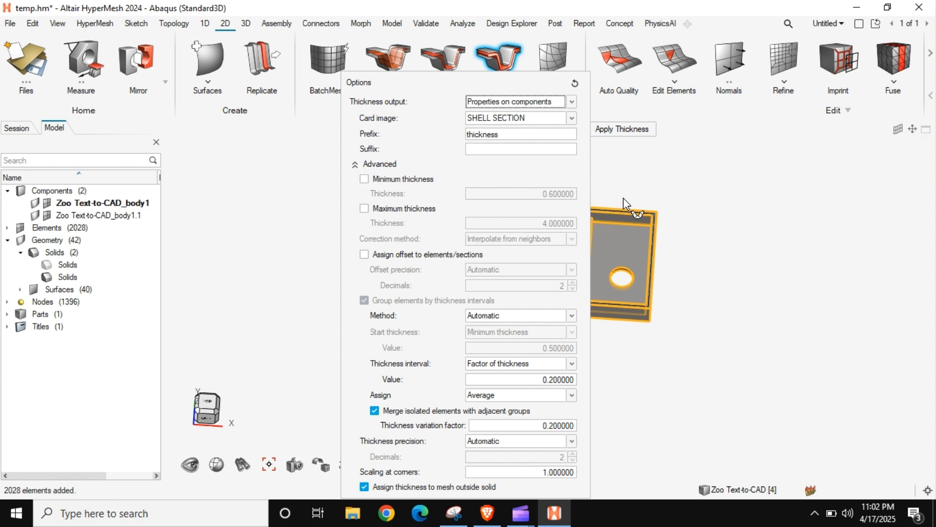
double_click(515, 136)
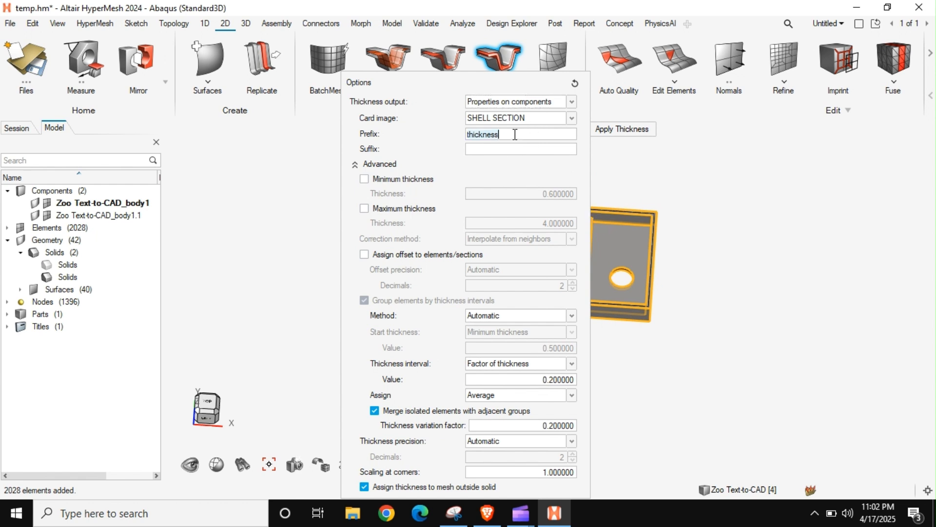
text(plastic_)
click(359, 164)
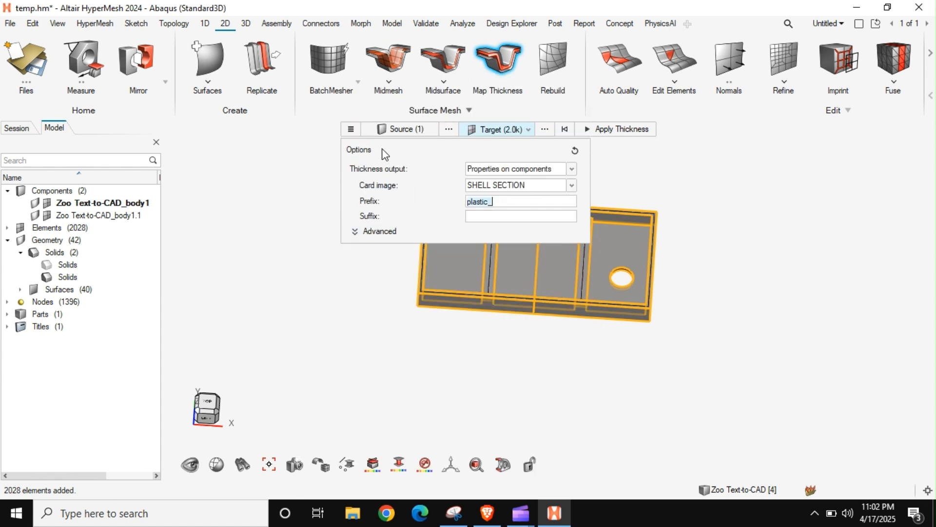
Step: Set the thickness precision to Custom with 2 decimals and apply the thickness to the midmesh
click(363, 232)
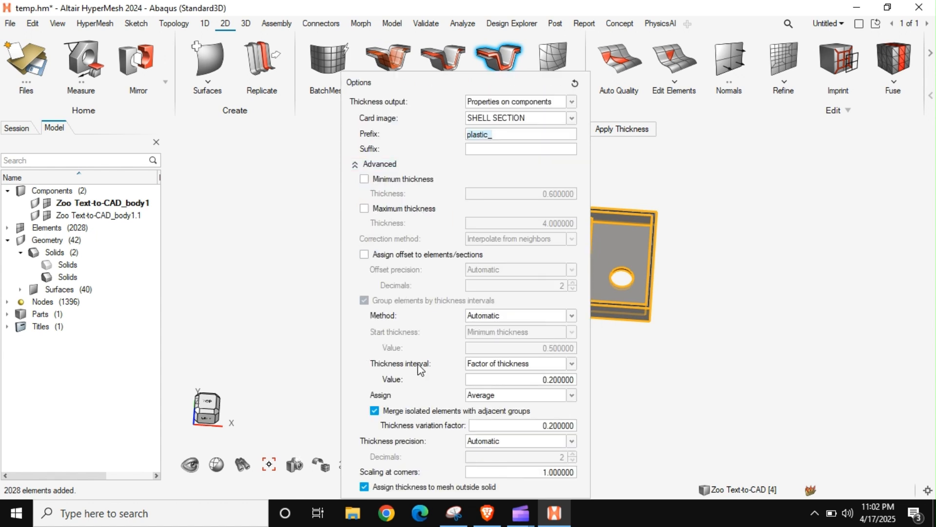
click(500, 443)
click(488, 470)
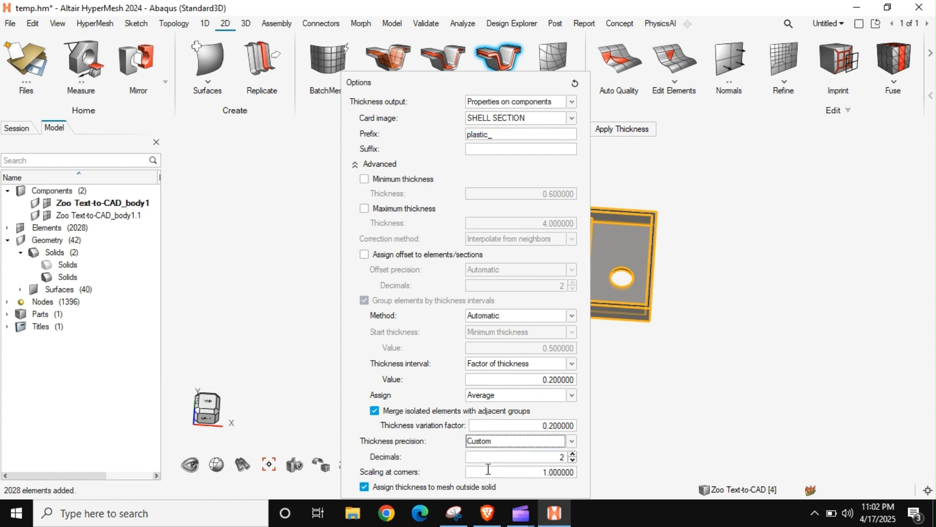
click(513, 457)
click(356, 165)
click(605, 130)
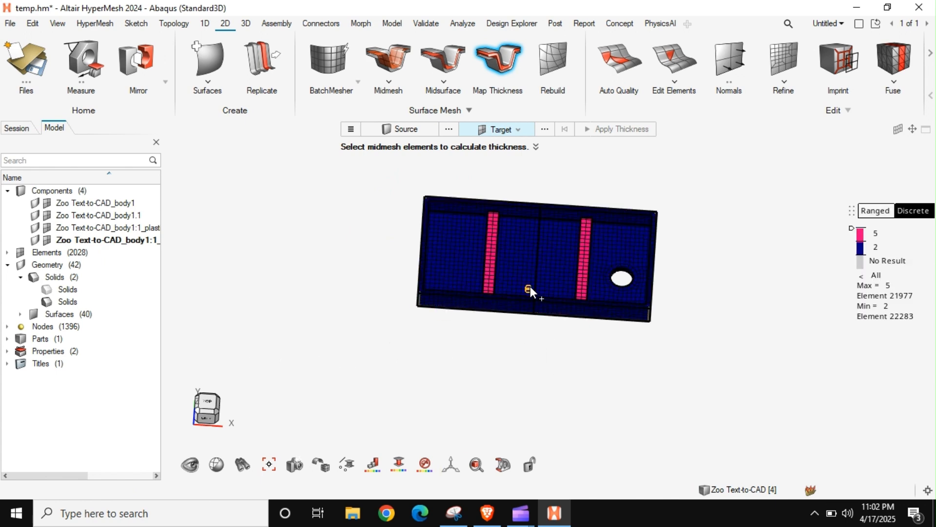
Step: Examine the mapped thickness on the ribs, floor, walls and hole of the tray from several angles
right_drag(529, 287, 449, 310)
scroll(476, 331, up, 3)
middle_drag(569, 326, 475, 308)
scroll(512, 264, up, 6)
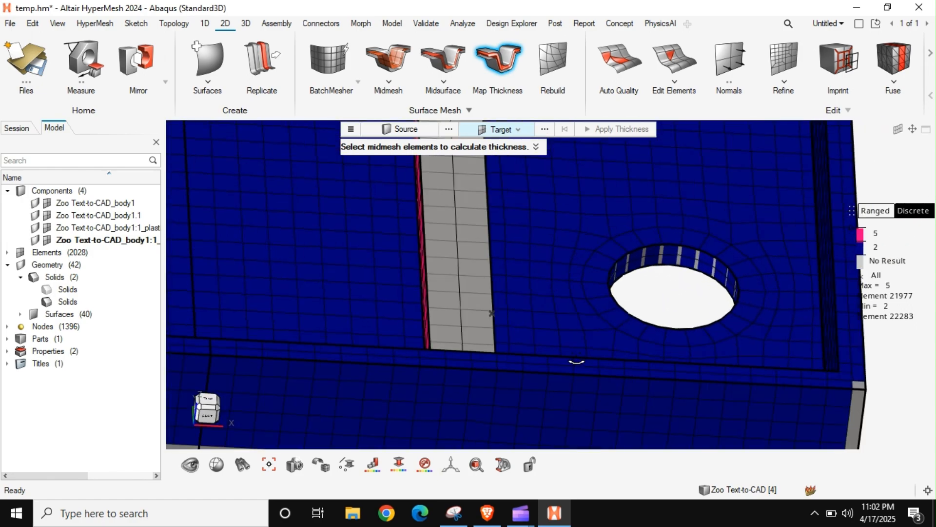
scroll(495, 342, down, 6)
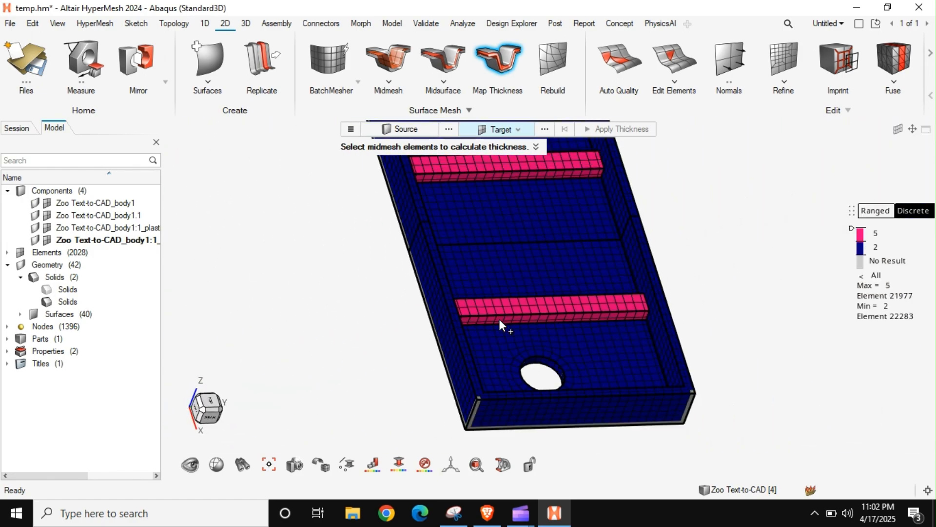
middle_drag(481, 314, 515, 294)
scroll(581, 269, up, 6)
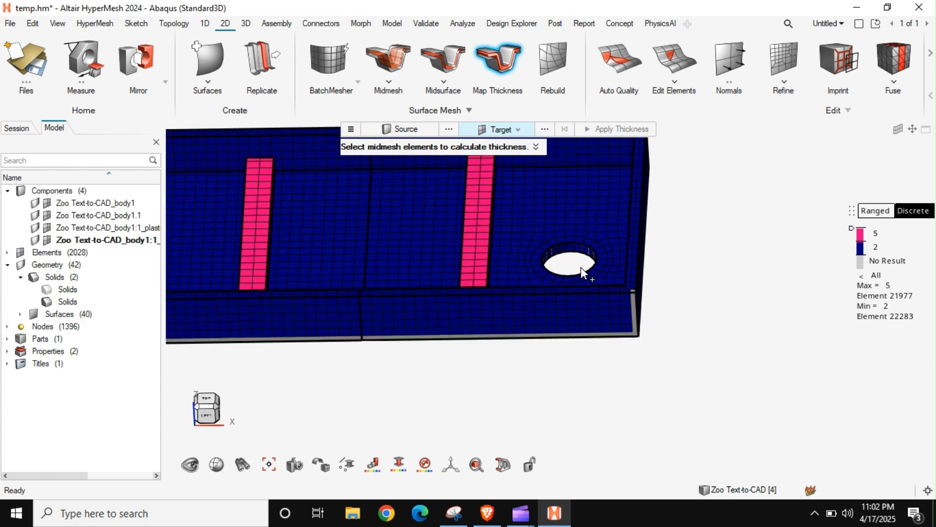
scroll(567, 307, down, 2)
middle_drag(568, 332, 359, 454)
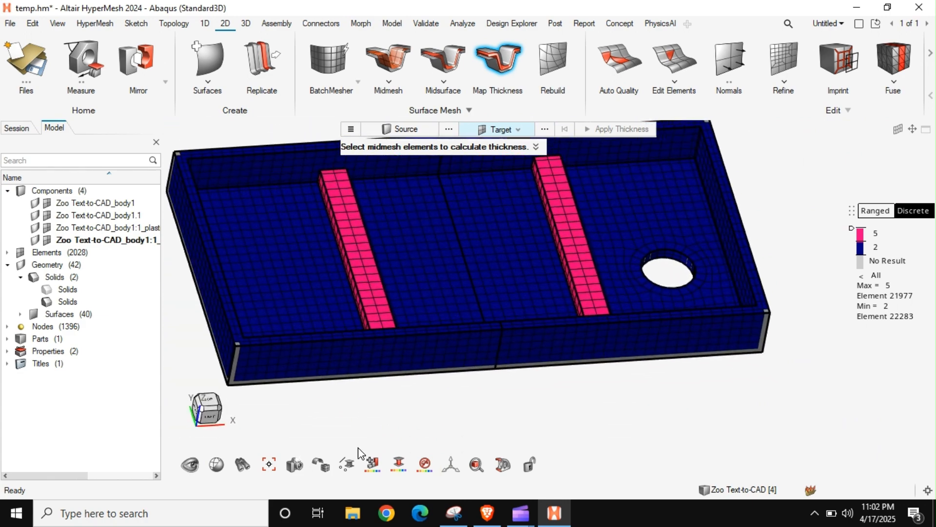
Step: Switch the 2D elements to plain shells without thickness and show the solid geometry as wireframe within the thickness tool
click(398, 464)
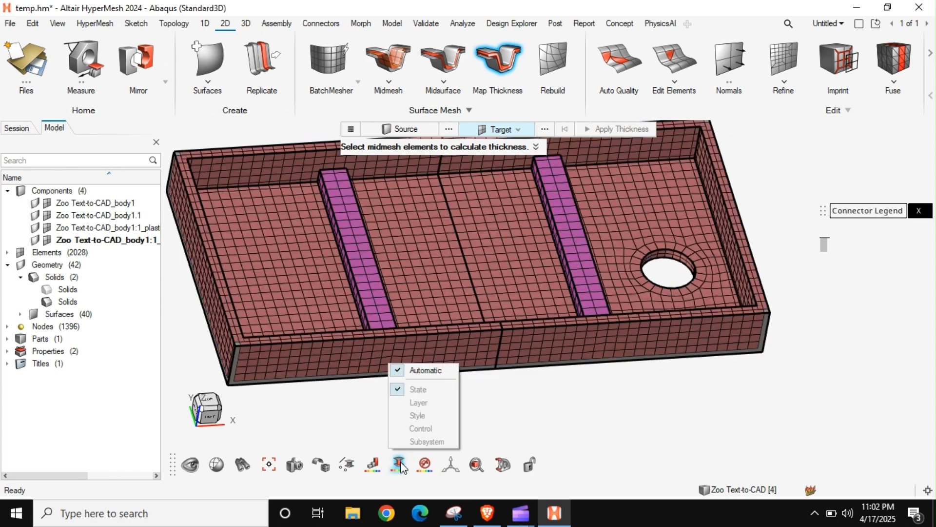
click(401, 462)
click(376, 466)
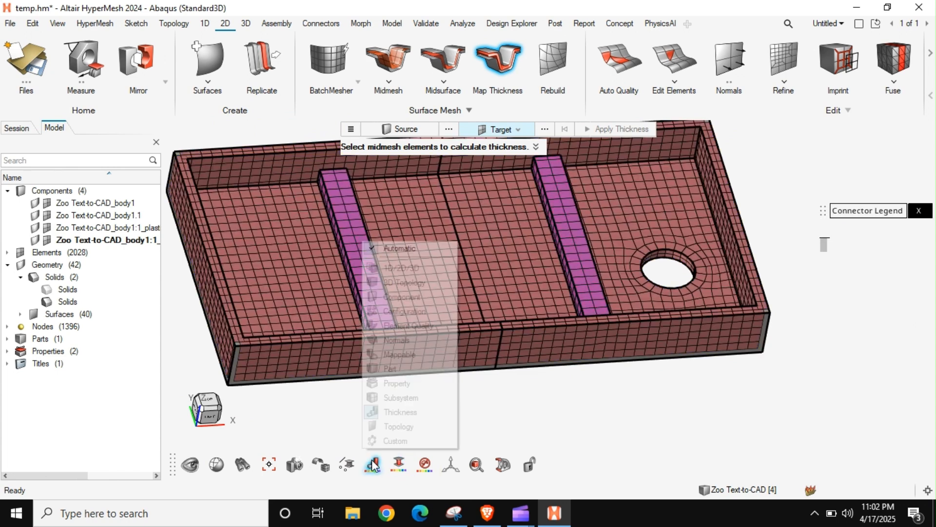
click(354, 466)
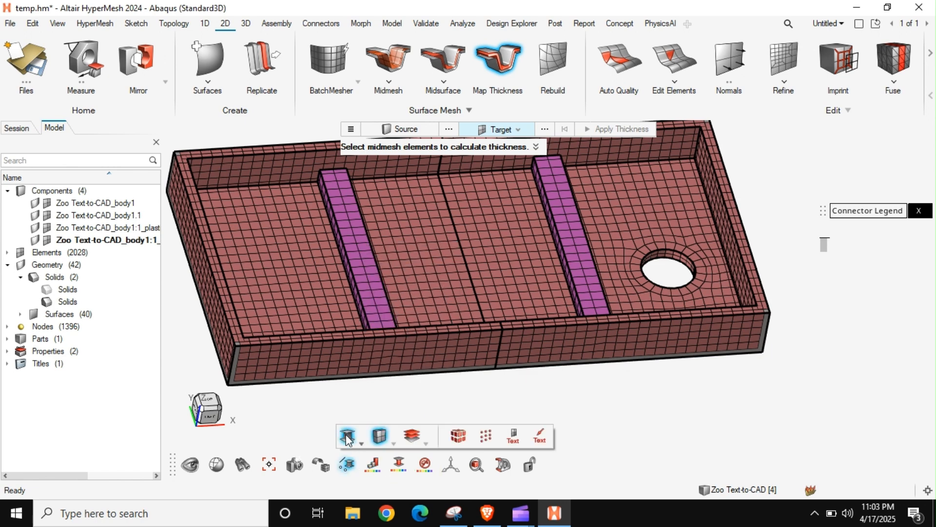
click(377, 438)
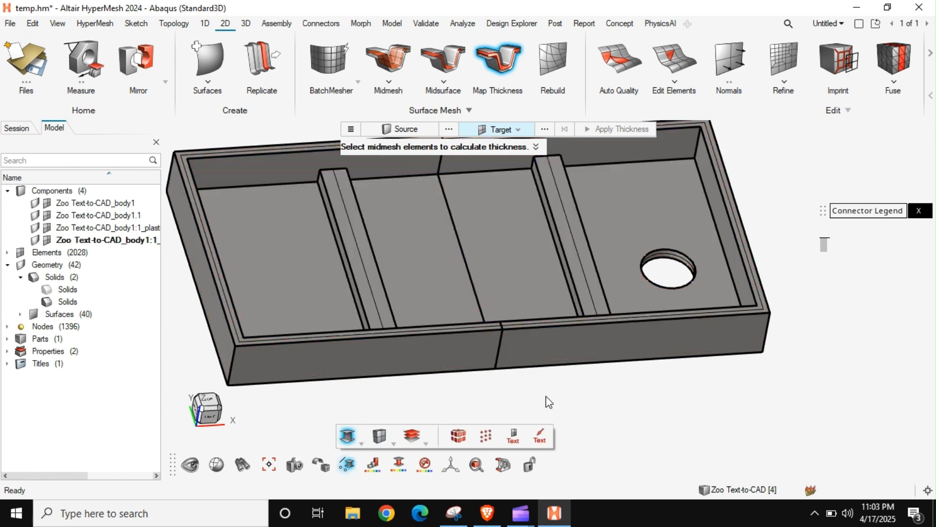
click(320, 463)
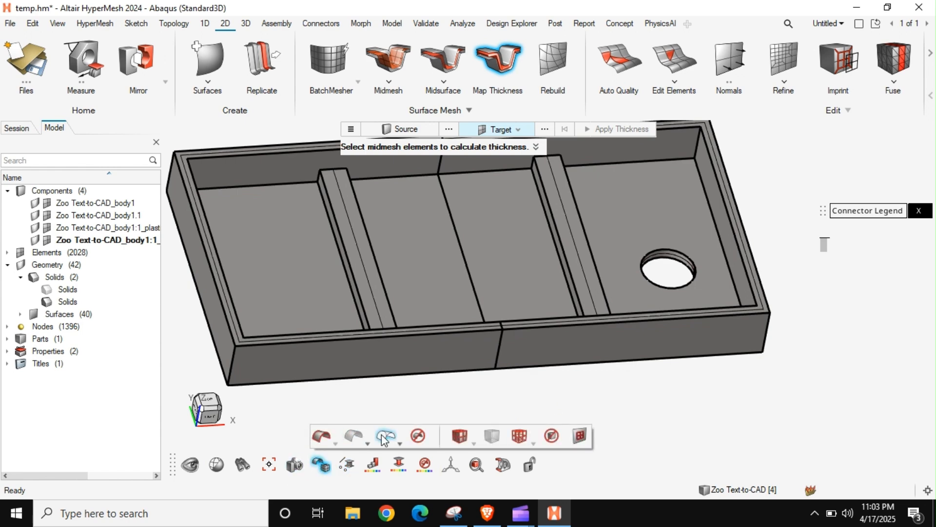
click(386, 437)
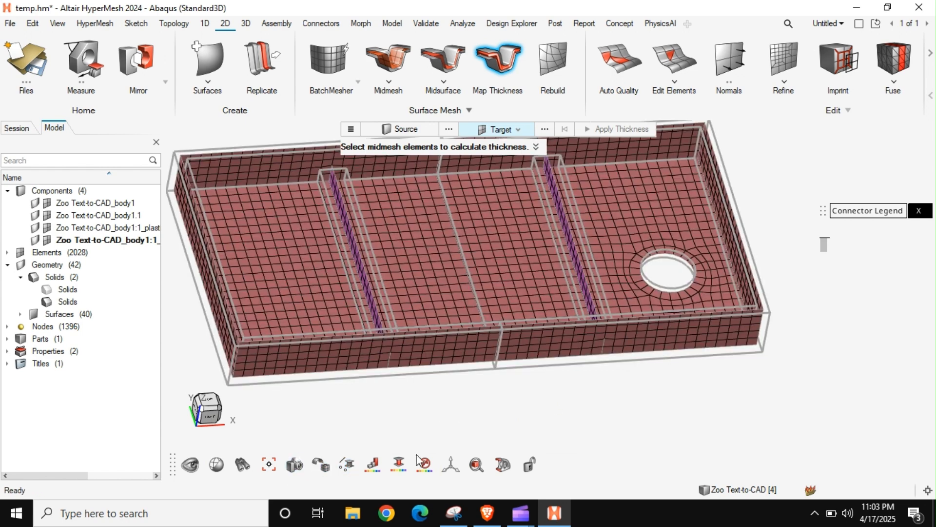
Step: Compare the midmesh with and without its shell thickness representation, and leave Map Thickness
click(347, 463)
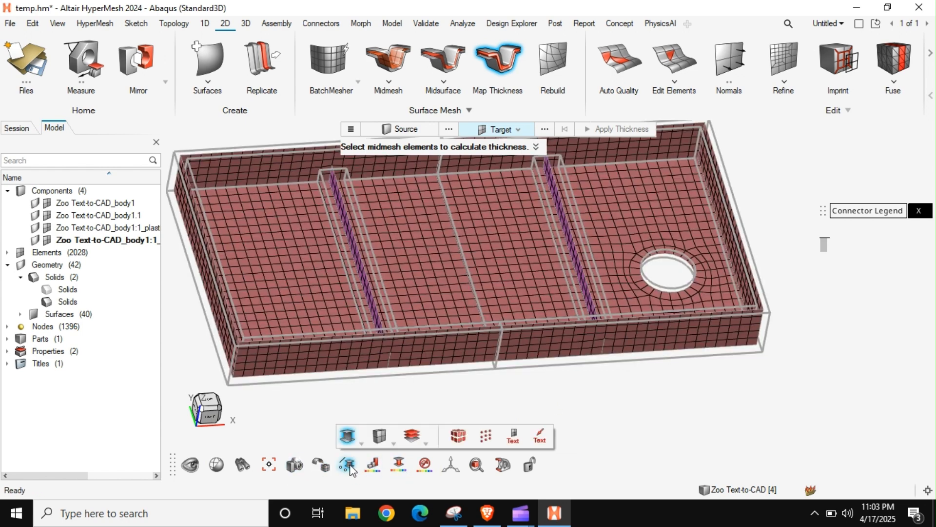
click(385, 437)
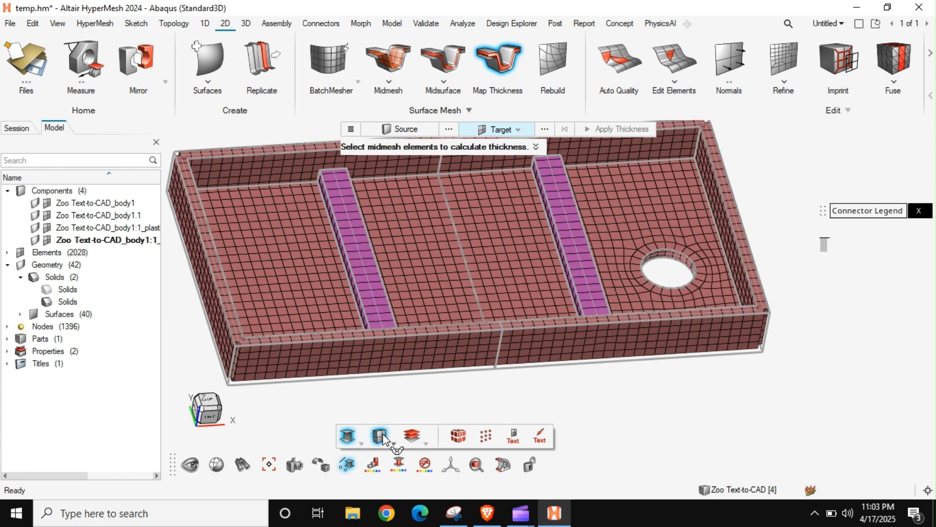
click(382, 436)
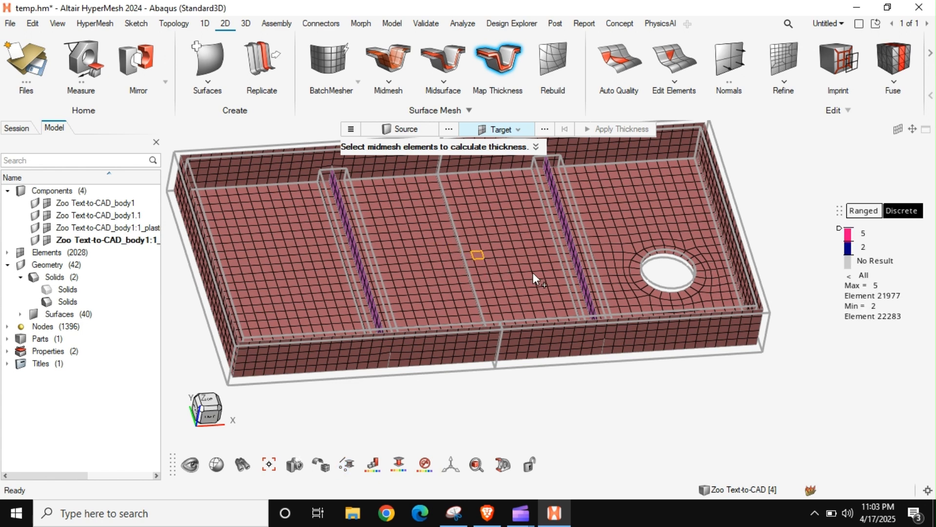
key(Escape)
Step: Display the tray's solid geometry as wireframe edges around the midmesh
right_drag(720, 289, 685, 299)
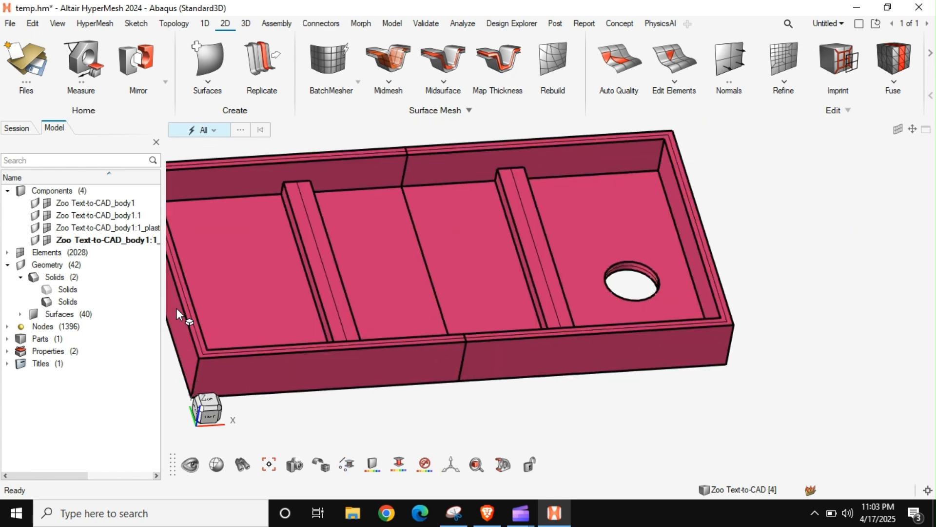
right_drag(363, 298, 435, 294)
scroll(434, 294, down, 3)
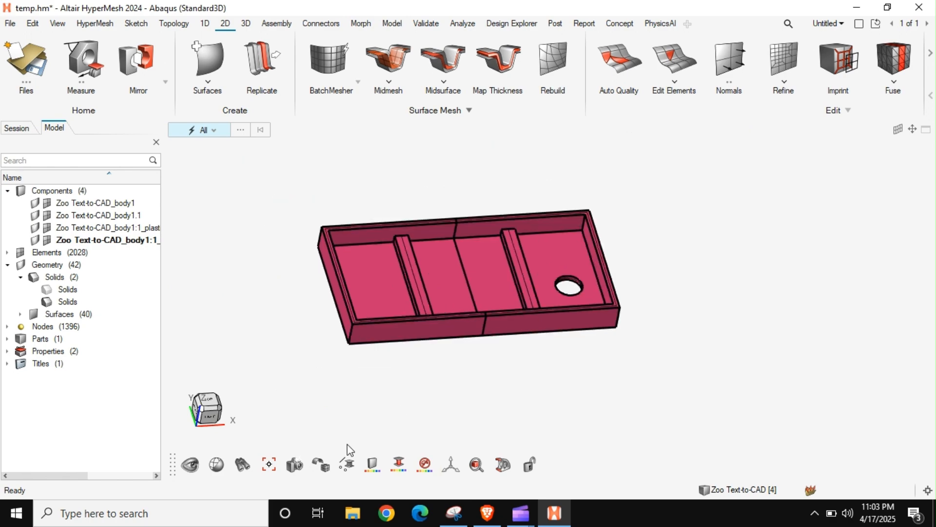
mouse_move(321, 465)
click(385, 435)
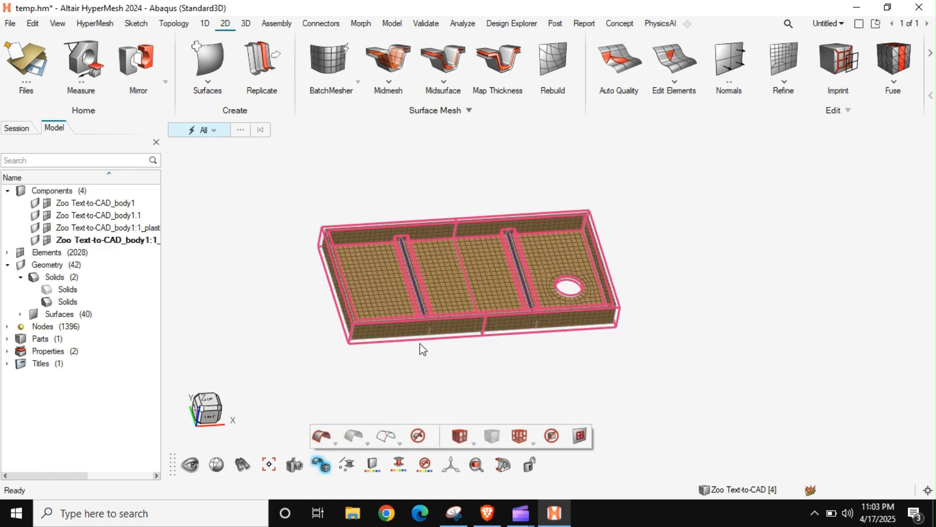
Step: Examine the position of the finished midmesh inside the tray's wireframe outline from several angles
right_drag(474, 333, 438, 338)
scroll(453, 327, up, 3)
mouse_move(458, 315)
middle_down()
mouse_move(441, 360)
mouse_move(477, 325)
mouse_move(501, 328)
mouse_move(455, 315)
middle_up()
scroll(455, 315, down, 3)
right_drag(454, 315, 559, 324)
scroll(504, 307, up, 4)
mouse_move(507, 305)
middle_down()
mouse_move(537, 324)
mouse_move(546, 311)
mouse_move(524, 323)
mouse_move(546, 312)
mouse_move(501, 292)
mouse_move(516, 334)
mouse_move(537, 307)
mouse_move(527, 297)
middle_up()
scroll(526, 297, up, 3)
scroll(526, 297, down, 3)
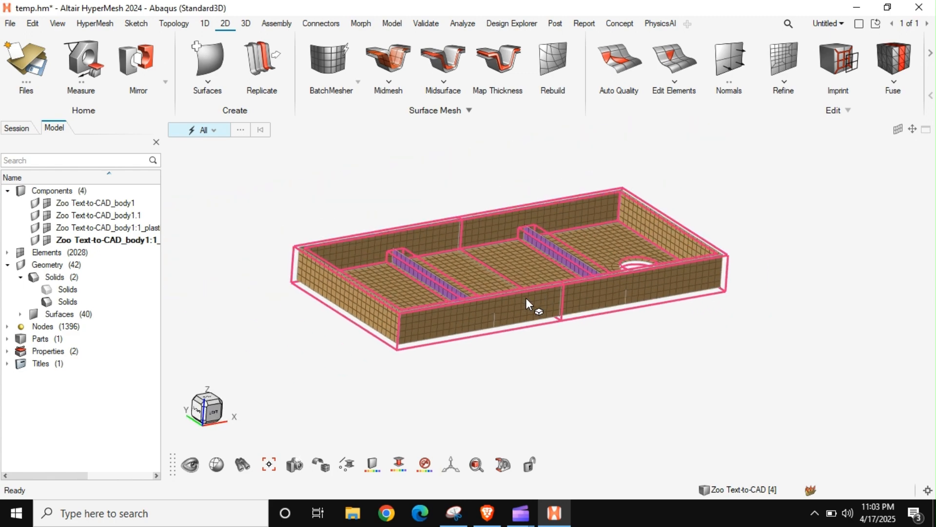